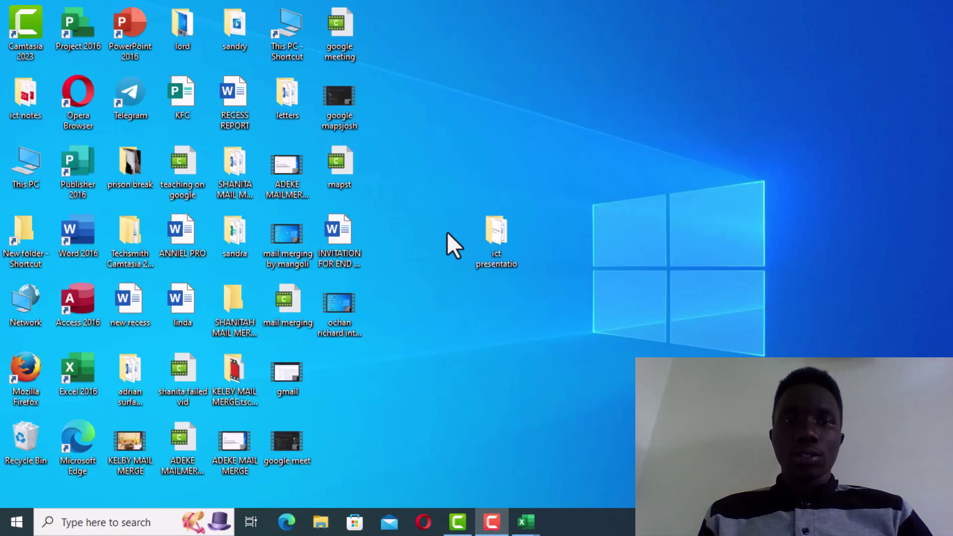
- Switch to the blank Book2 workbook in Excel and maximize its window
{"action": "double_click", "coordinate": [67, 395]}
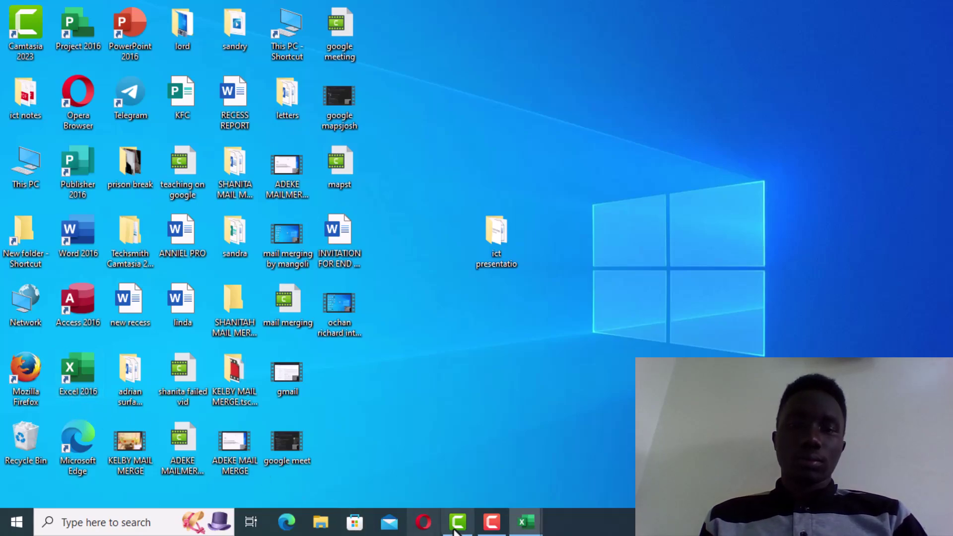
{"action": "mouse_move", "coordinate": [494, 528]}
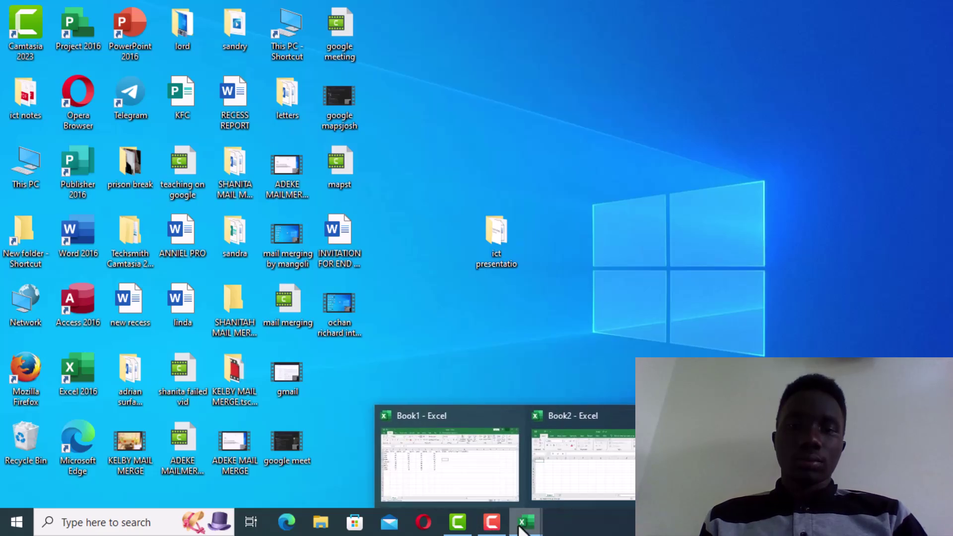
{"action": "left_click", "coordinate": [582, 479]}
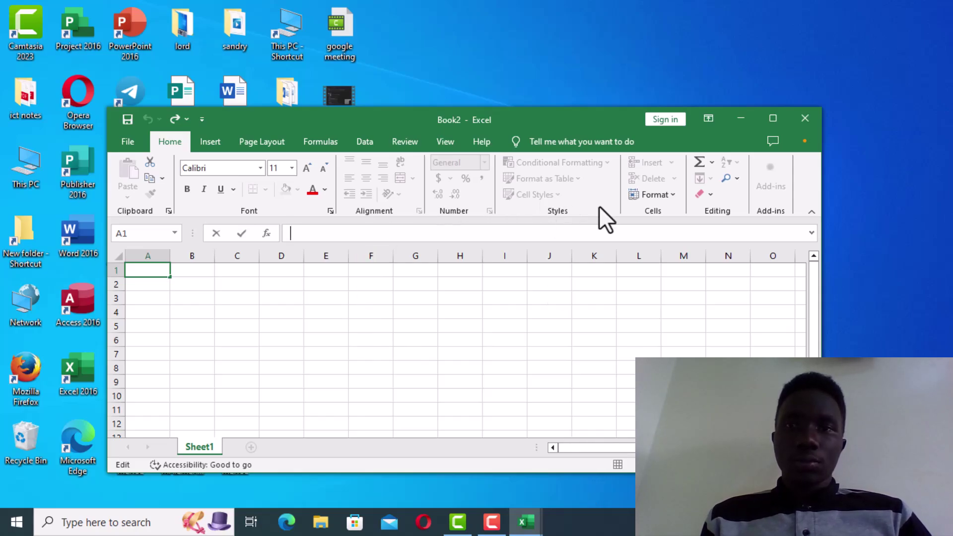
{"action": "left_click", "coordinate": [761, 114]}
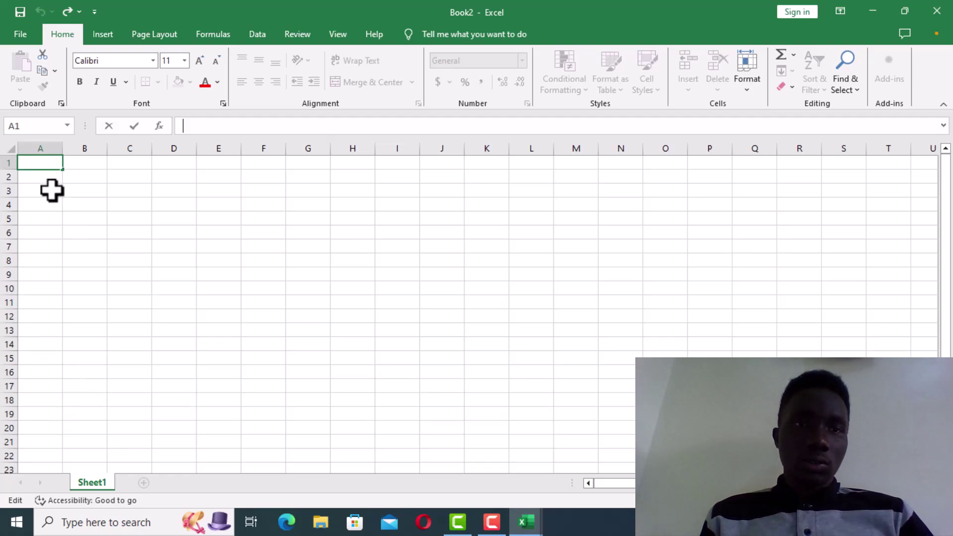
{"action": "left_click", "coordinate": [34, 178]}
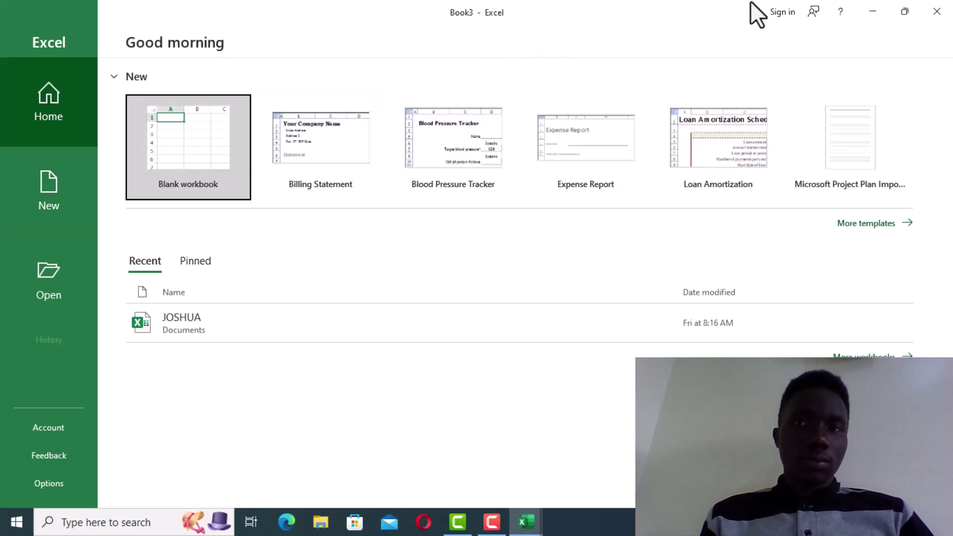
{"action": "left_click", "coordinate": [740, 16]}
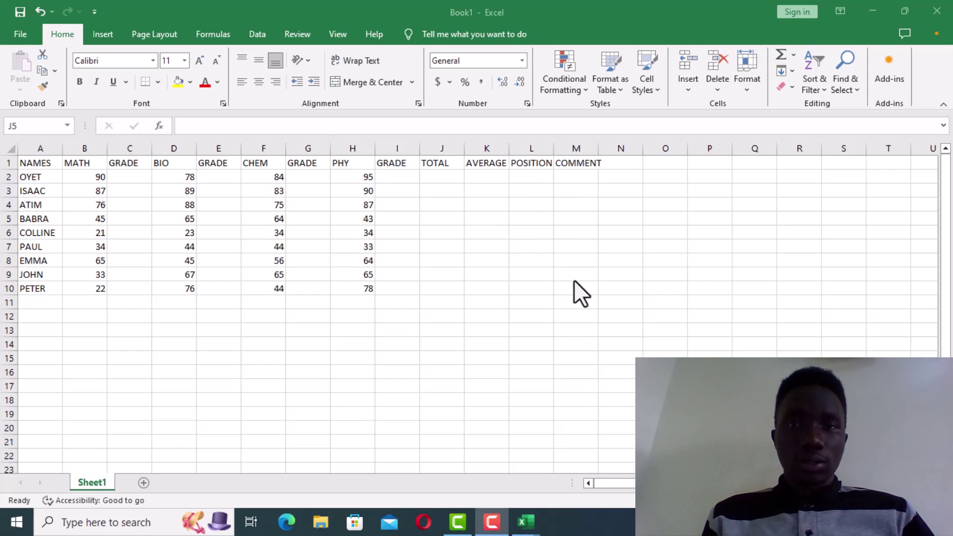
- Total the first student's marks in J2 with the formula =SUM(B2:H2)
{"action": "left_click", "coordinate": [427, 175]}
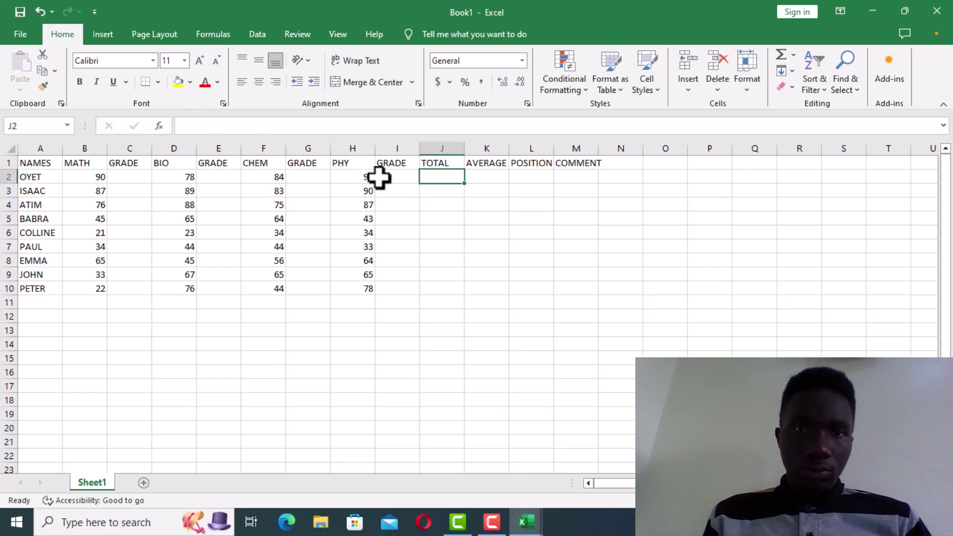
{"action": "type", "text": "="}
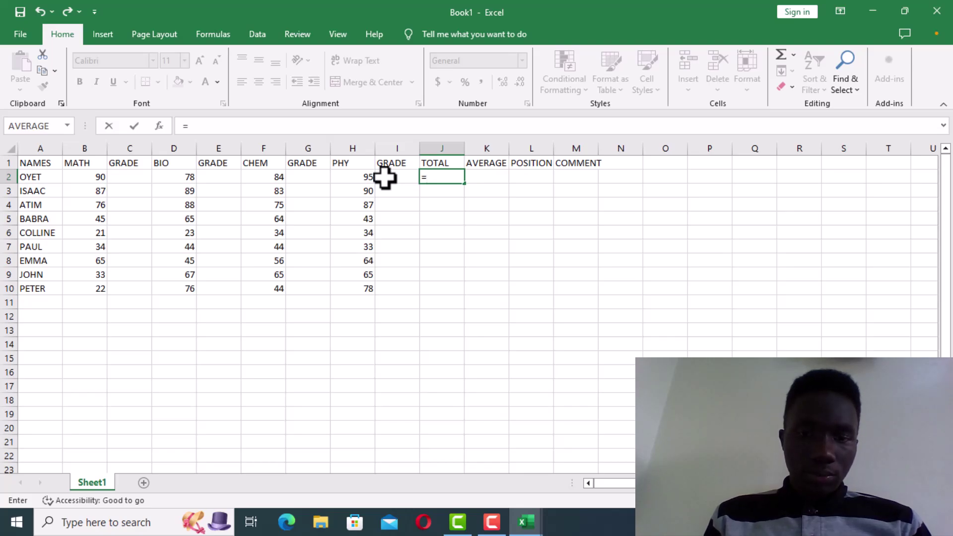
{"action": "type", "text": "s"}
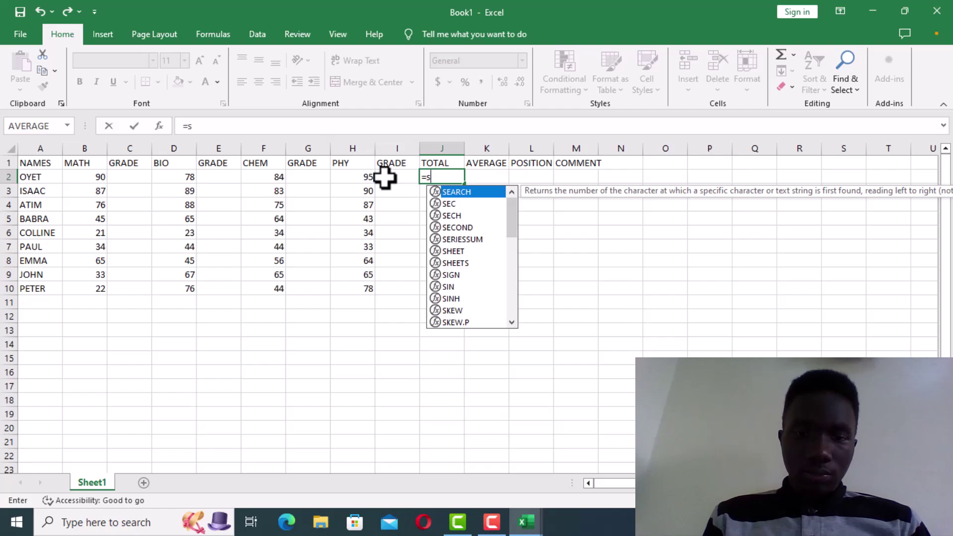
{"action": "type", "text": "u"}
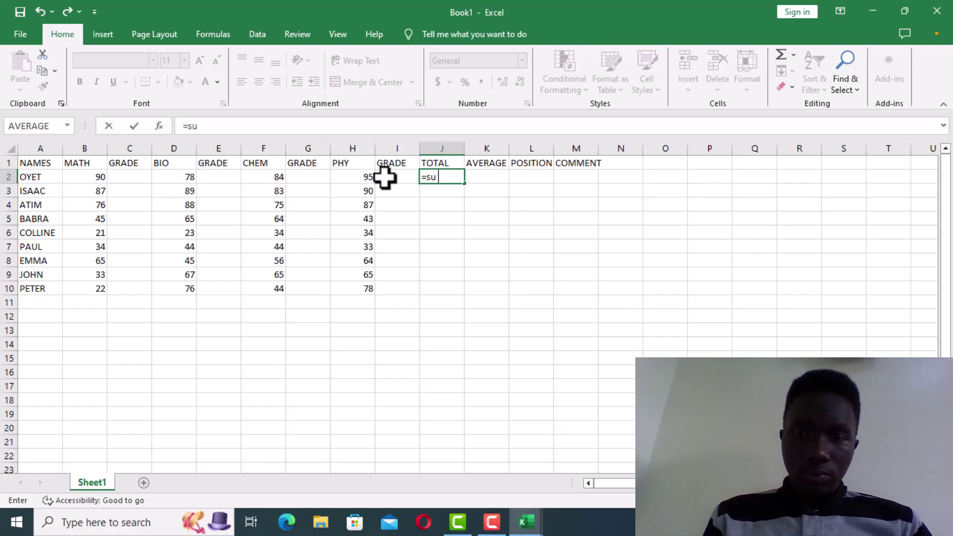
{"action": "key", "text": "BackSpace"}
{"action": "type", "text": "m"}
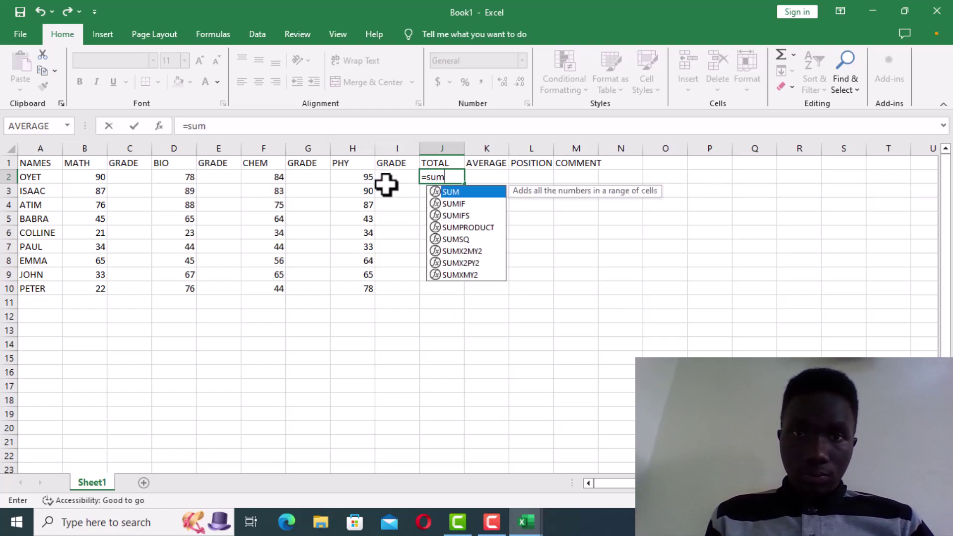
{"action": "double_click", "coordinate": [451, 192]}
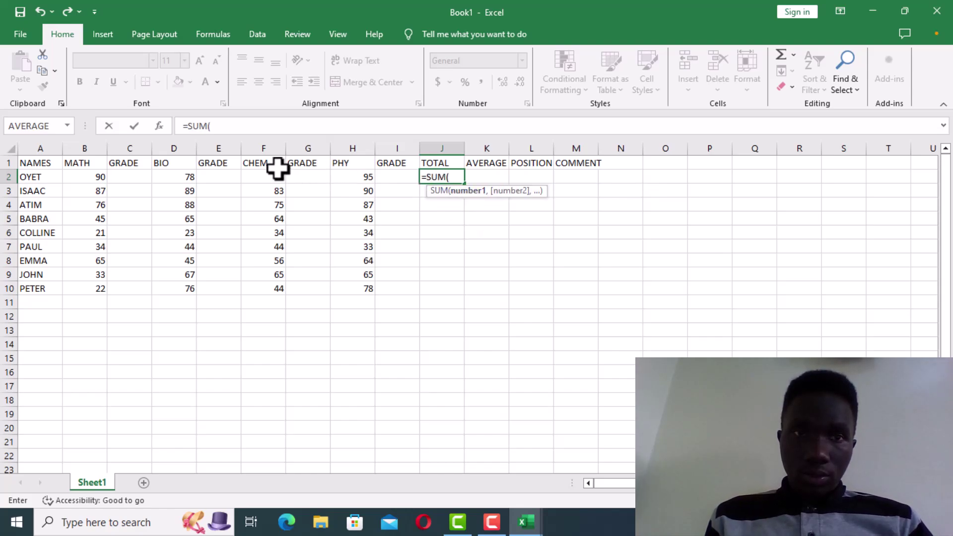
{"action": "left_click", "coordinate": [87, 176]}
{"action": "left_click_drag", "start_coordinate": [87, 175], "coordinate": [346, 172]}
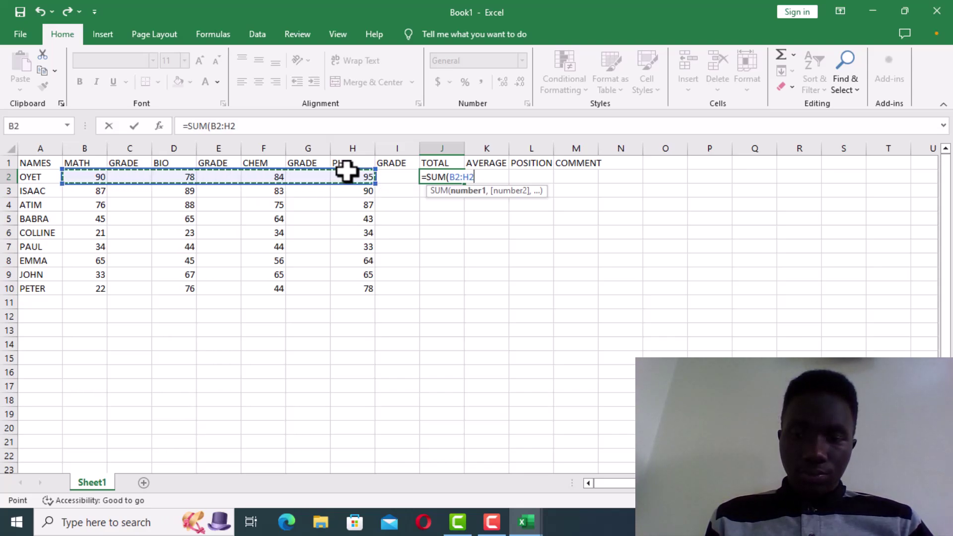
{"action": "type", "text": ")"}
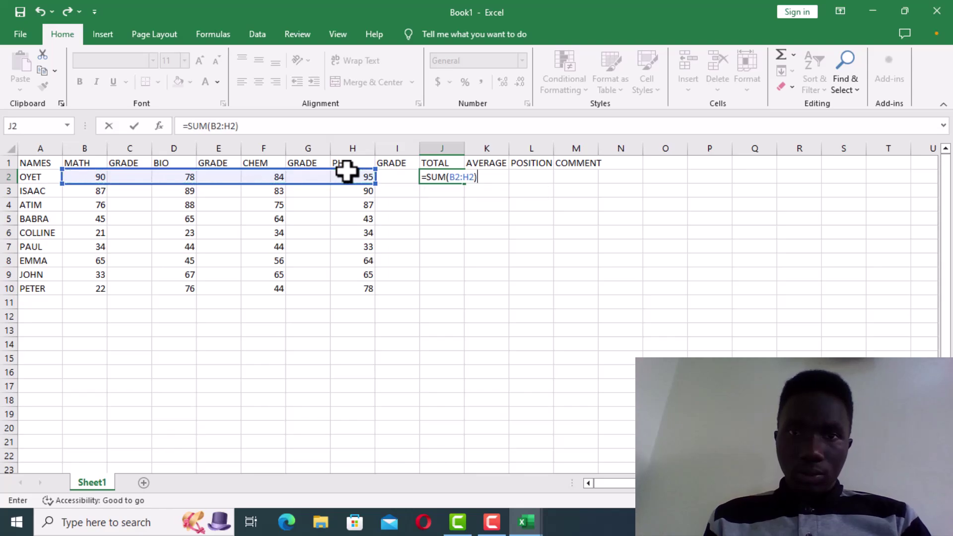
{"action": "key", "text": "Return"}
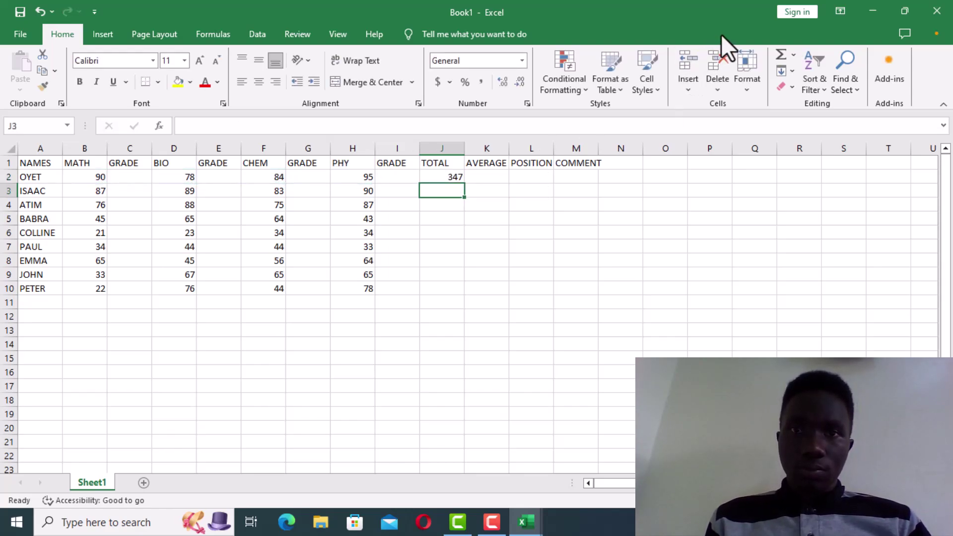
- Fill the SUM formula from J2 down to J10 to total every student's marks
{"action": "key", "text": "F9"}
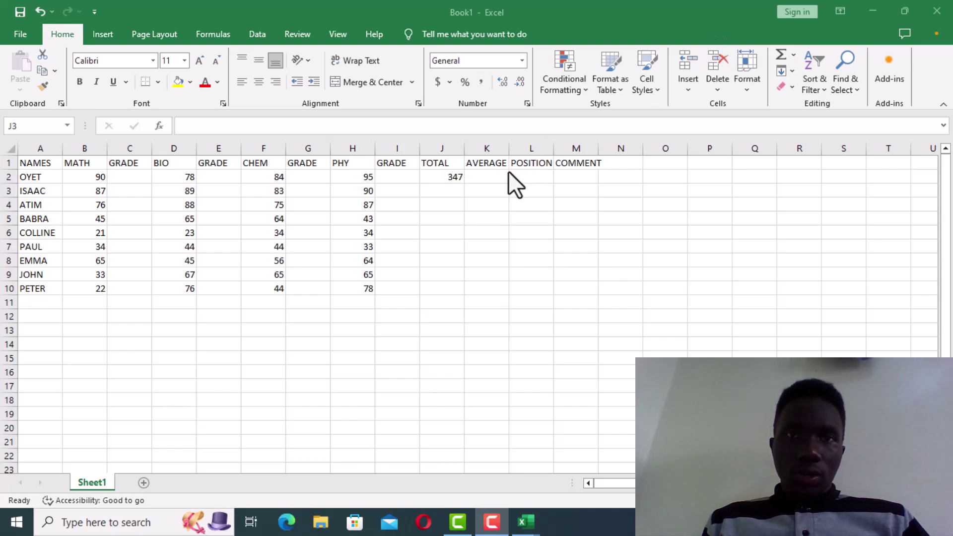
{"action": "left_click", "coordinate": [448, 173]}
{"action": "left_click", "coordinate": [449, 173]}
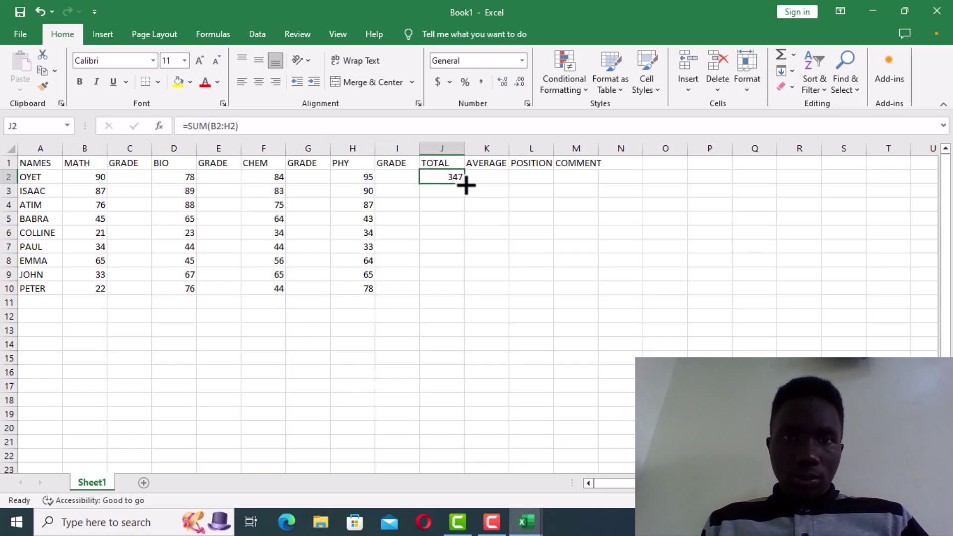
{"action": "left_click_drag", "start_coordinate": [465, 185], "coordinate": [468, 299]}
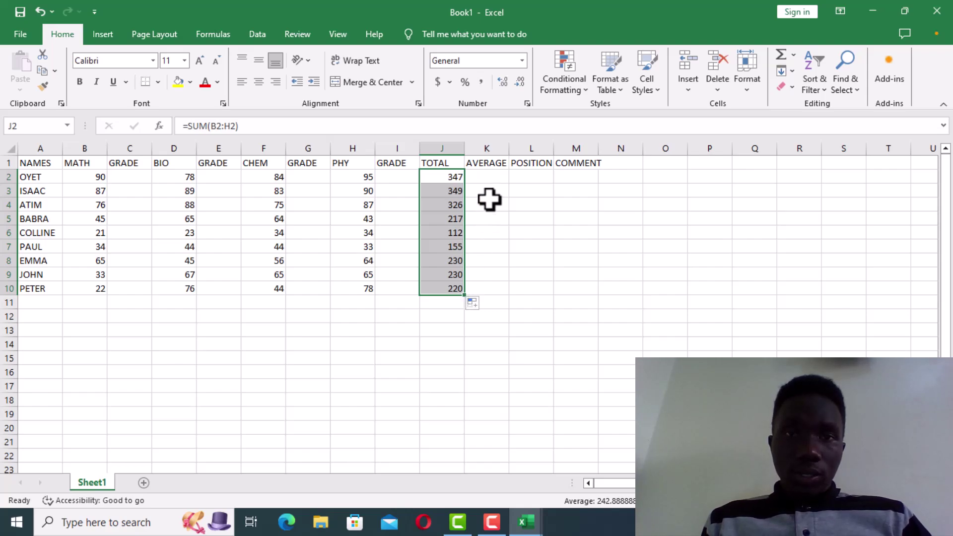
- Try to average the TOTAL values J2 to J10 in K2, and undo the entry
{"action": "left_click", "coordinate": [487, 182]}
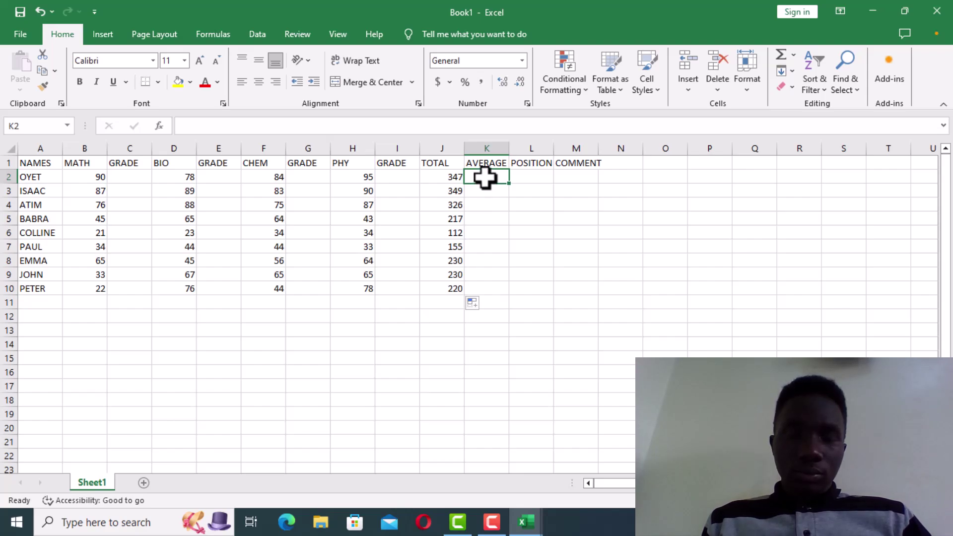
{"action": "type", "text": "="}
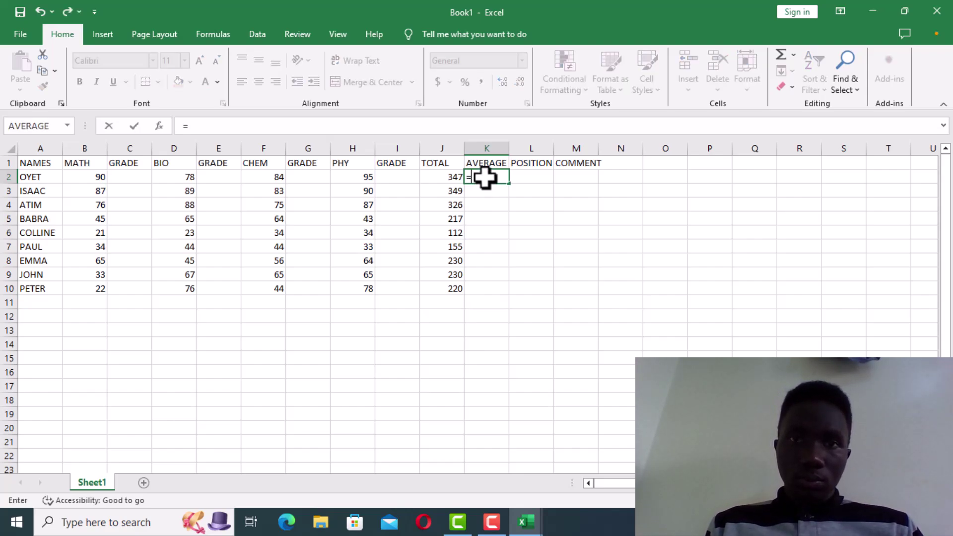
{"action": "type", "text": "aver"}
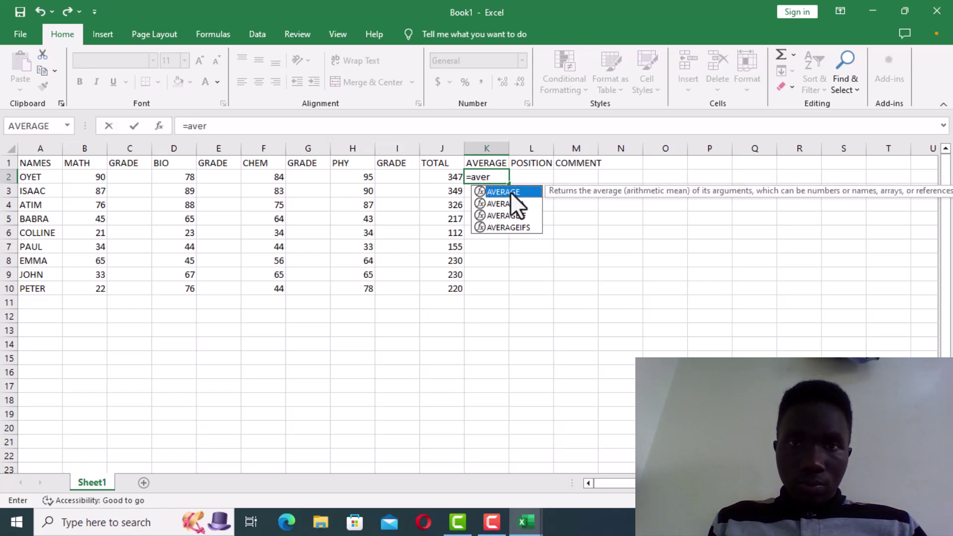
{"action": "double_click", "coordinate": [511, 192]}
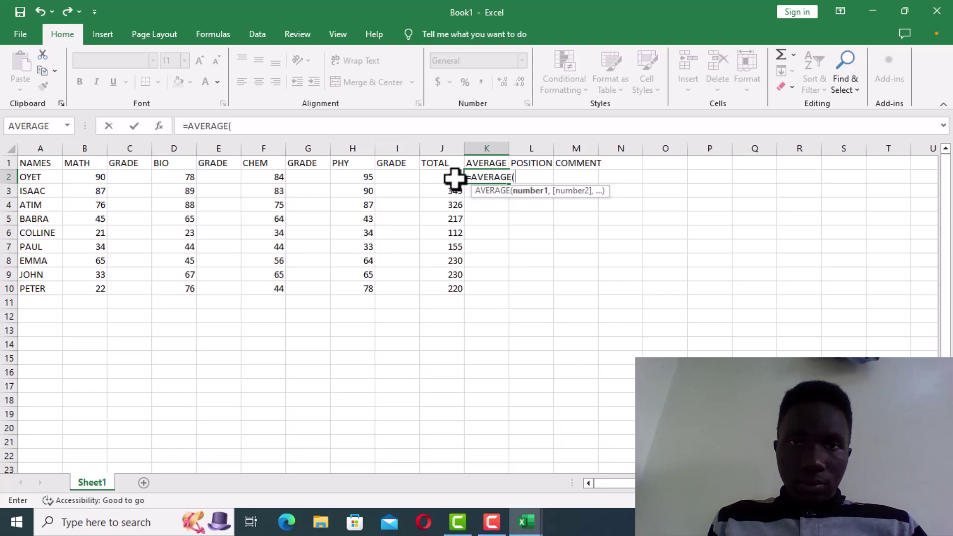
{"action": "left_click_drag", "start_coordinate": [455, 179], "coordinate": [459, 288]}
{"action": "type", "text": ")"}
{"action": "key", "text": "Return"}
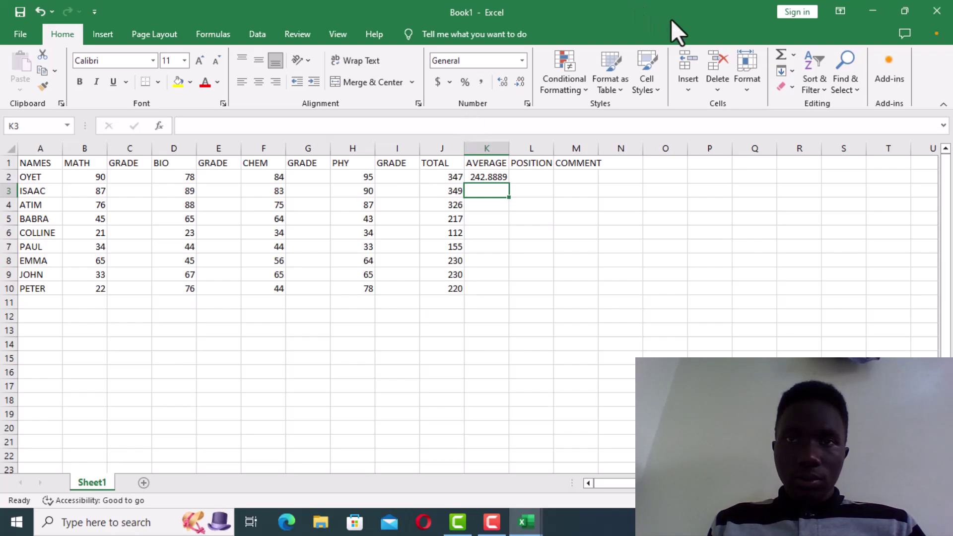
{"action": "key", "text": "ctrl+z"}
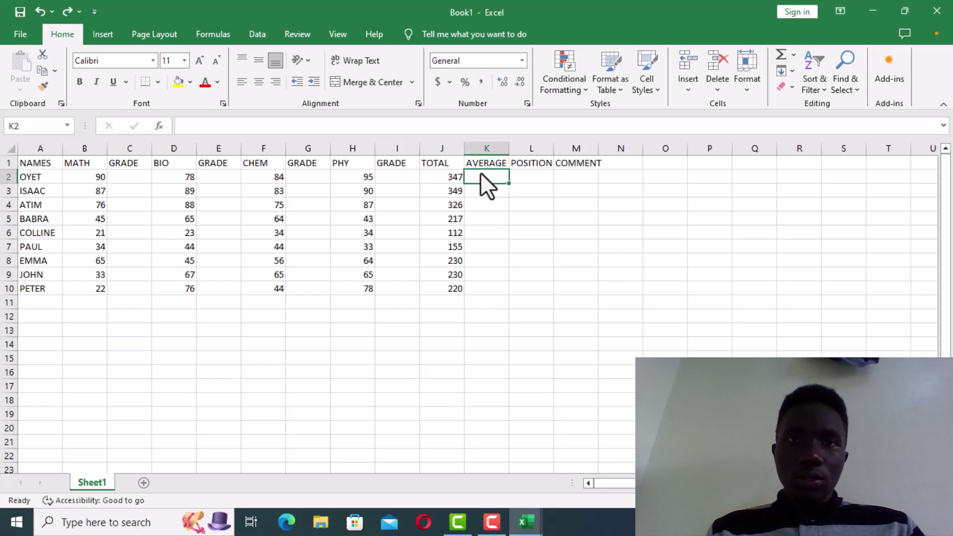
- Average the first student's marks in K2 with =AVERAGE(B2:H2) and fill the formula down to K10
{"action": "type", "text": "="}
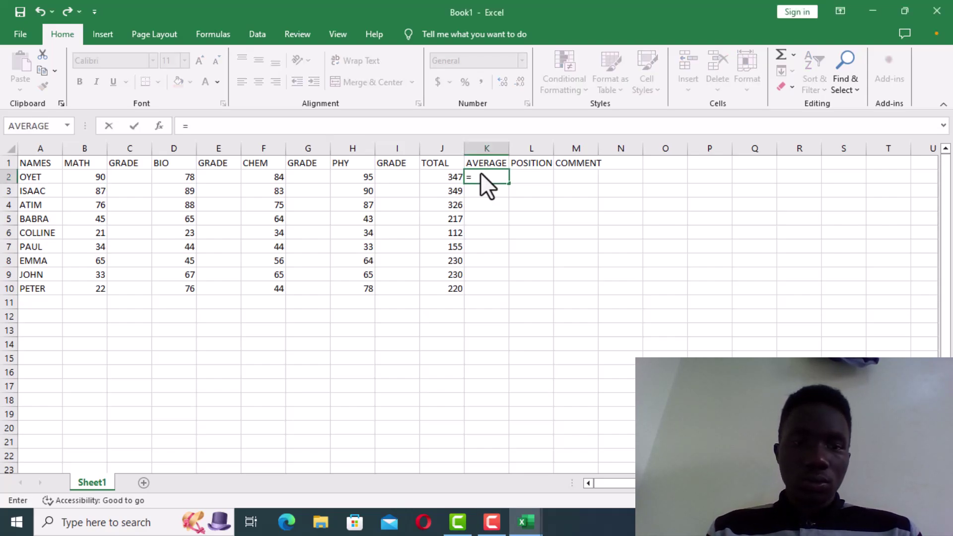
{"action": "type", "text": "avera"}
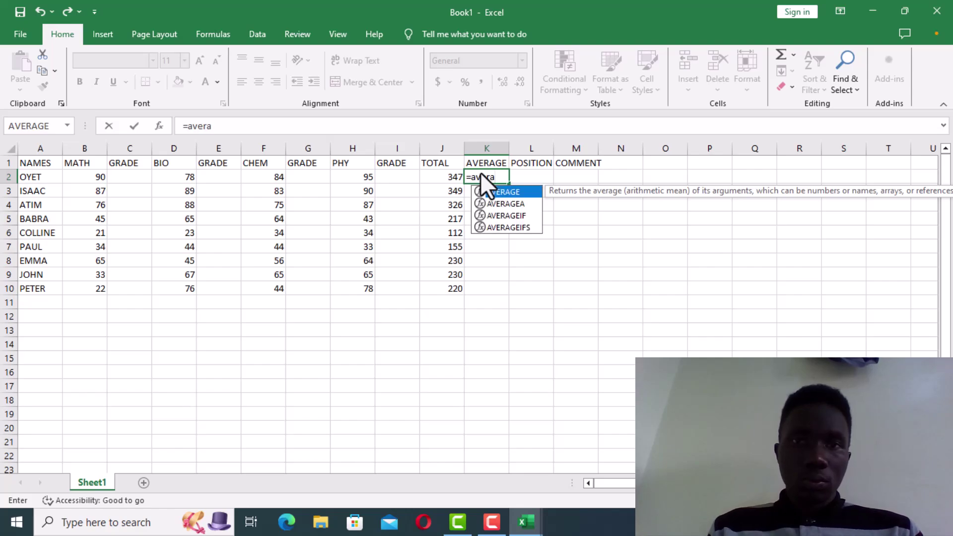
{"action": "double_click", "coordinate": [505, 191]}
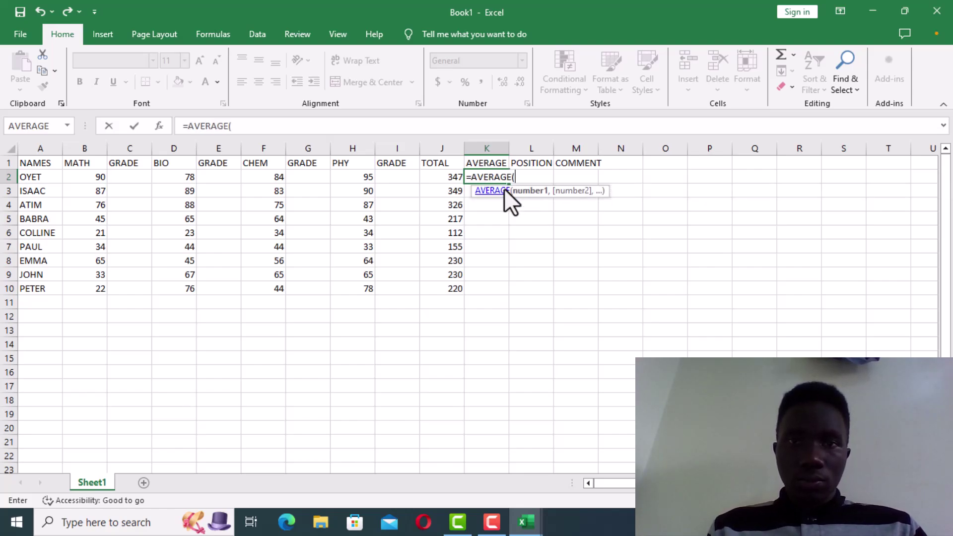
{"action": "left_click", "coordinate": [93, 176]}
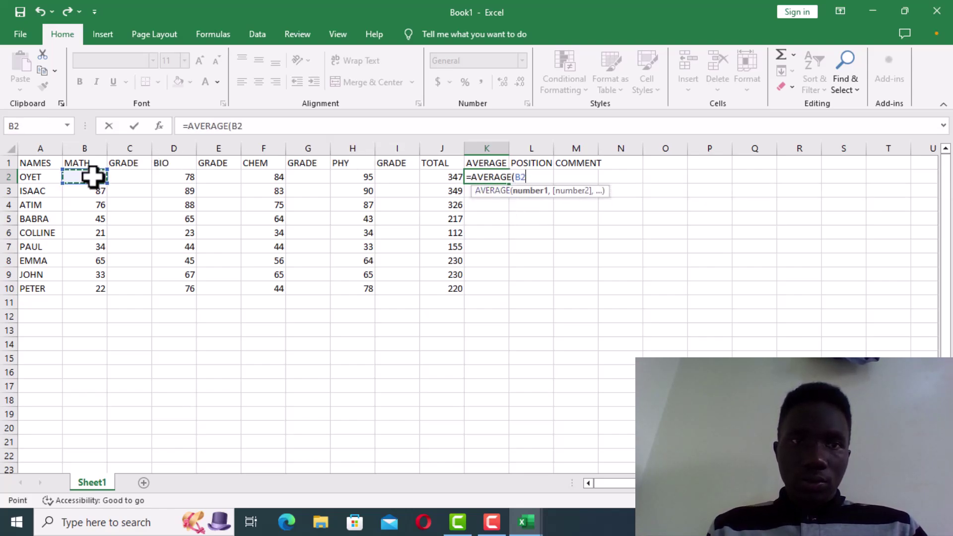
{"action": "left_click_drag", "start_coordinate": [93, 176], "coordinate": [341, 182]}
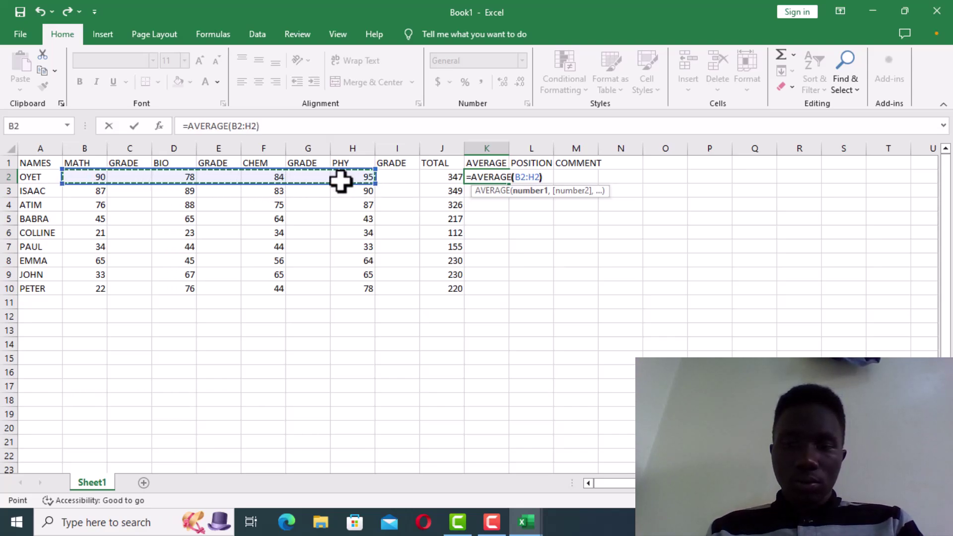
{"action": "type", "text": ")"}
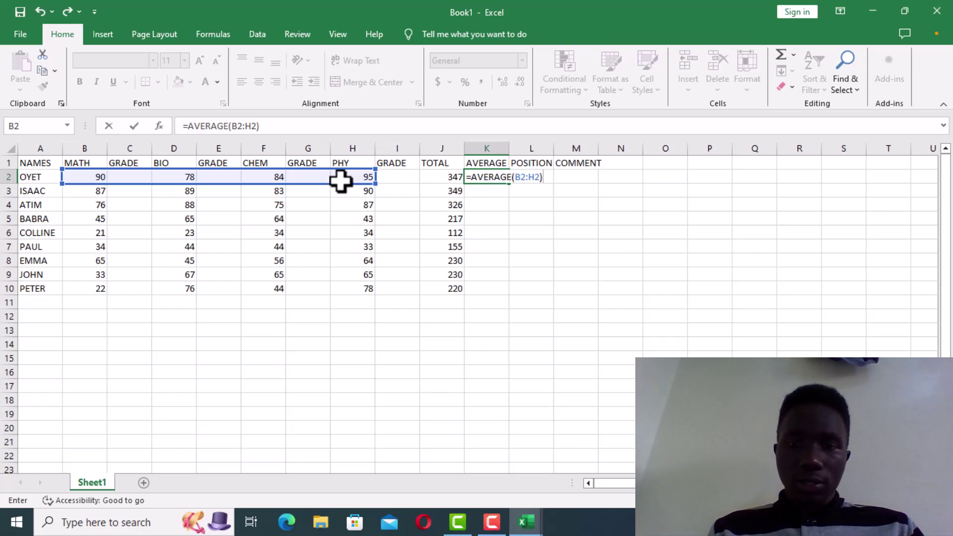
{"action": "key", "text": "Return"}
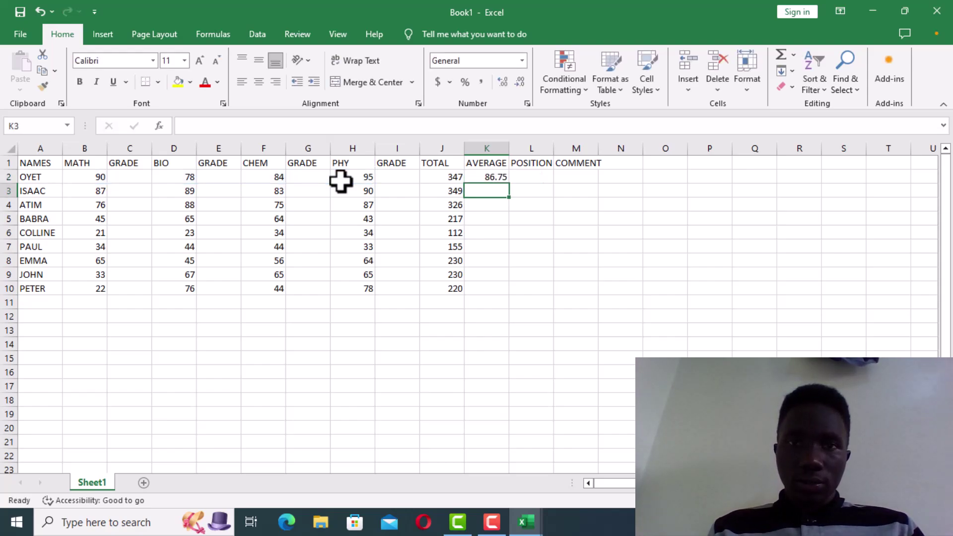
{"action": "left_click", "coordinate": [489, 176]}
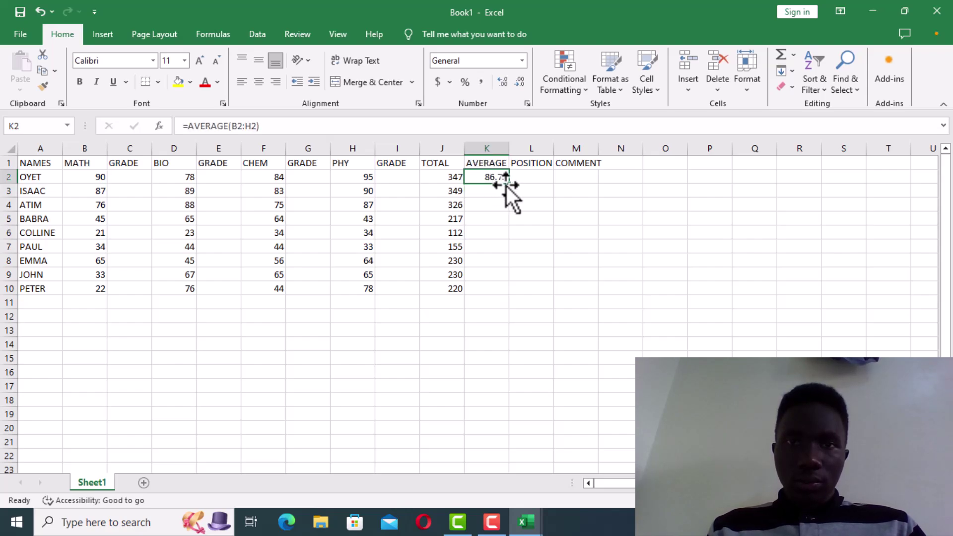
{"action": "left_click_drag", "start_coordinate": [510, 185], "coordinate": [518, 296]}
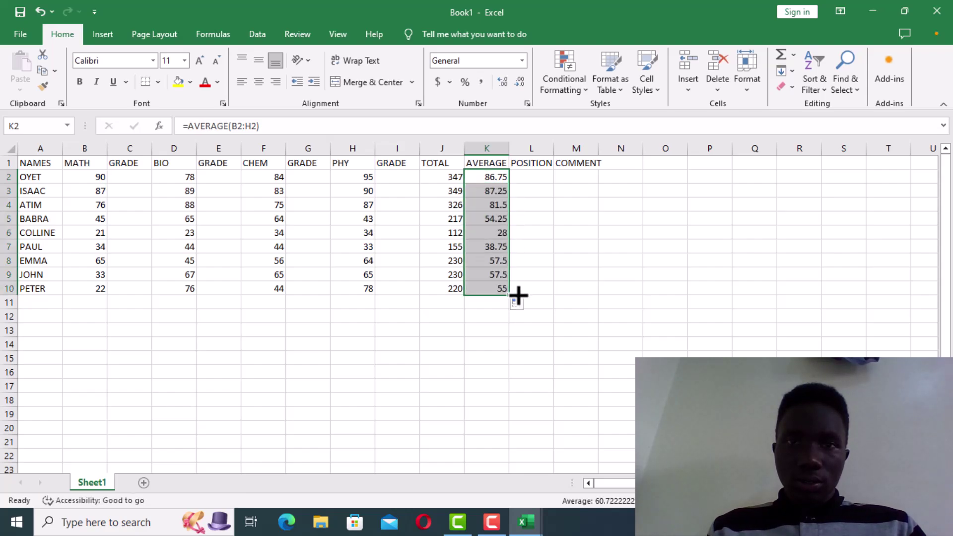
- Start the POSITION formula in L2 as =RANK(J2, to rank the first student's total
{"action": "left_click", "coordinate": [530, 180]}
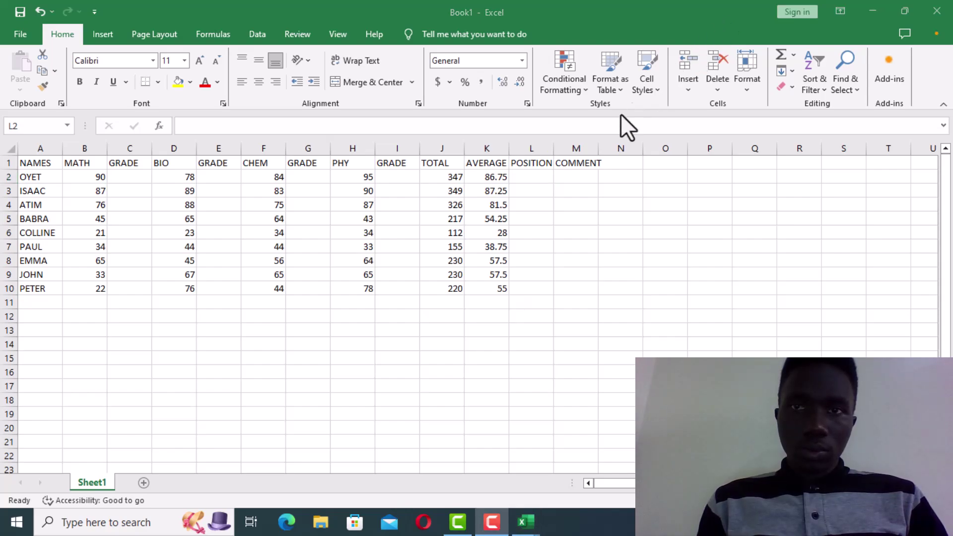
{"action": "left_click", "coordinate": [537, 176]}
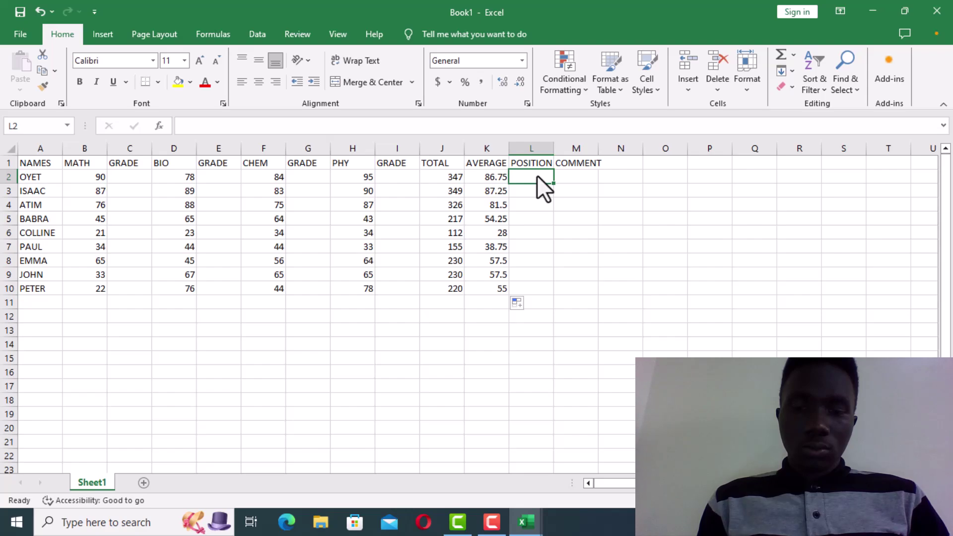
{"action": "type", "text": "="}
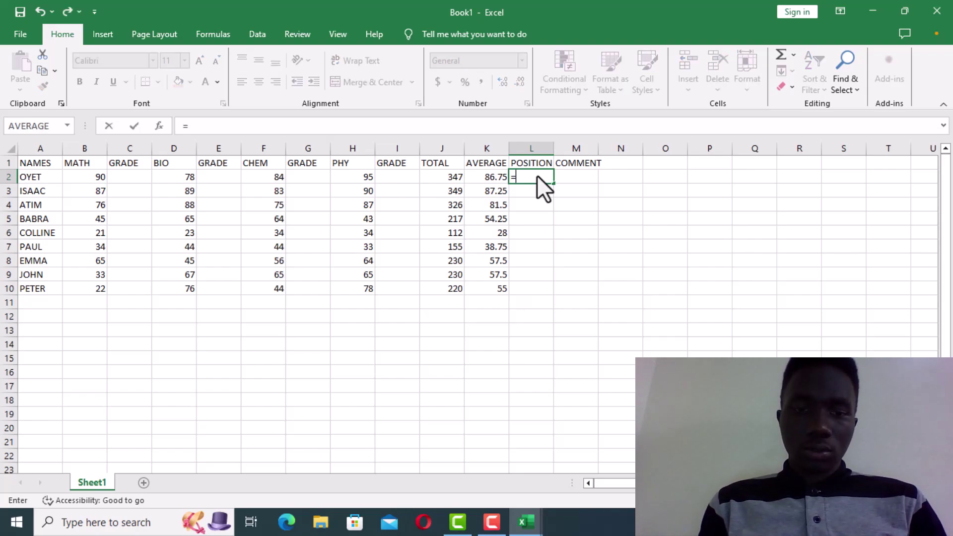
{"action": "type", "text": "R"}
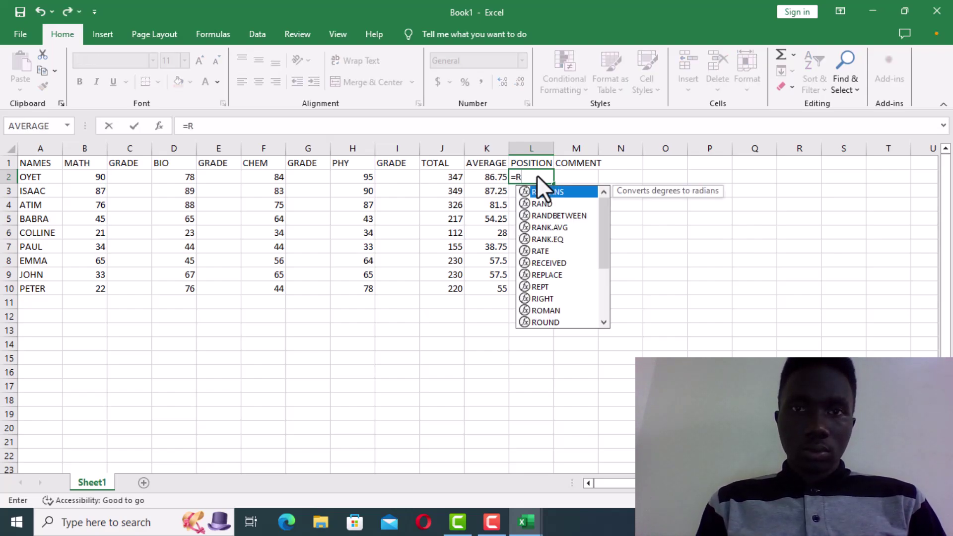
{"action": "type", "text": "ANK"}
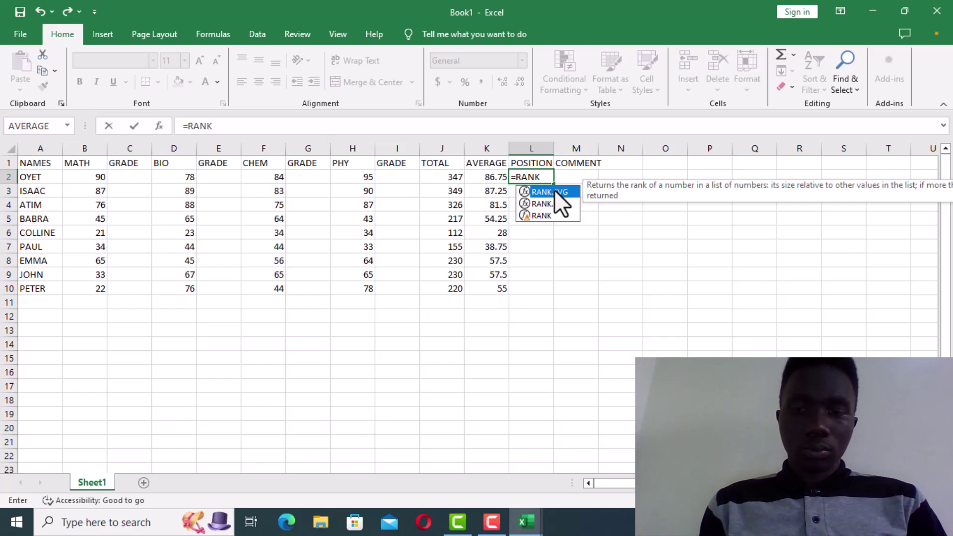
{"action": "type", "text": "("}
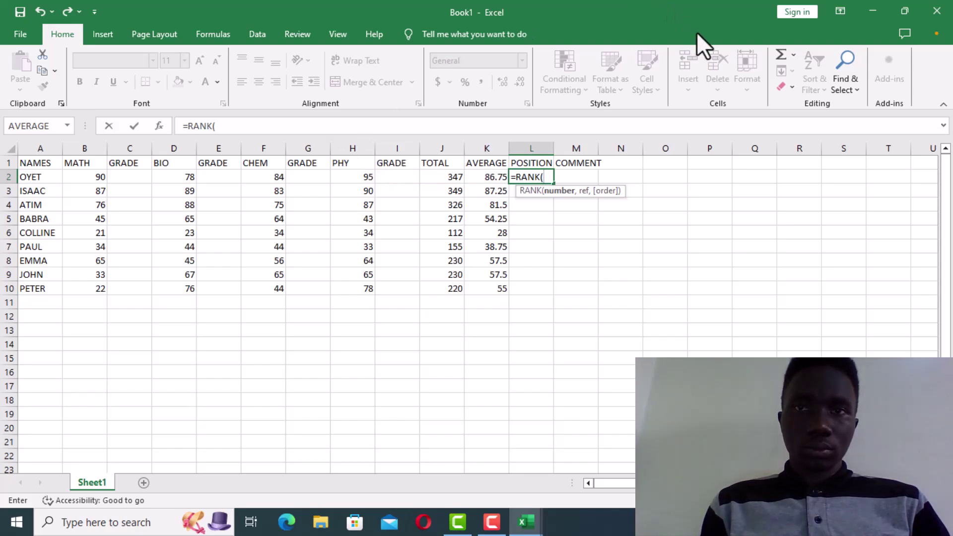
{"action": "left_click", "coordinate": [722, 27]}
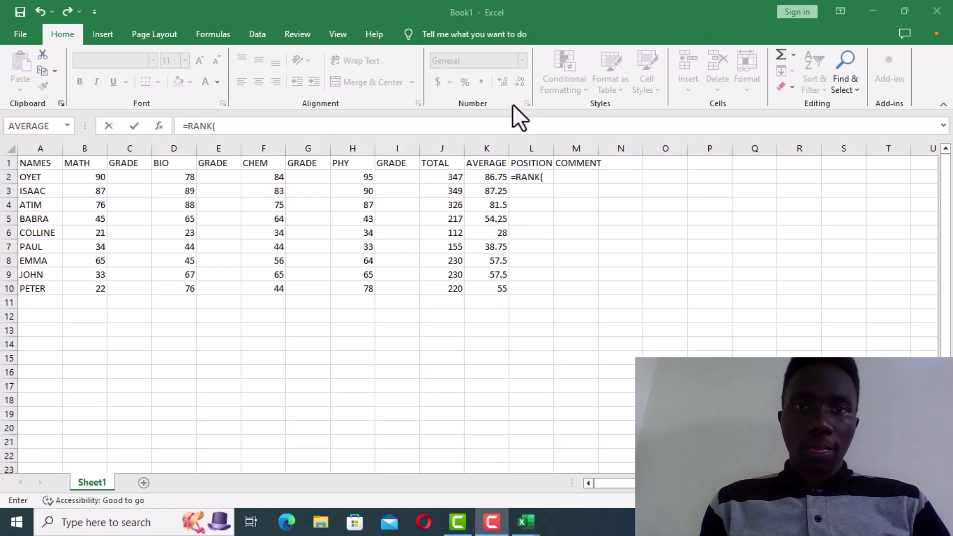
{"action": "left_click", "coordinate": [444, 174]}
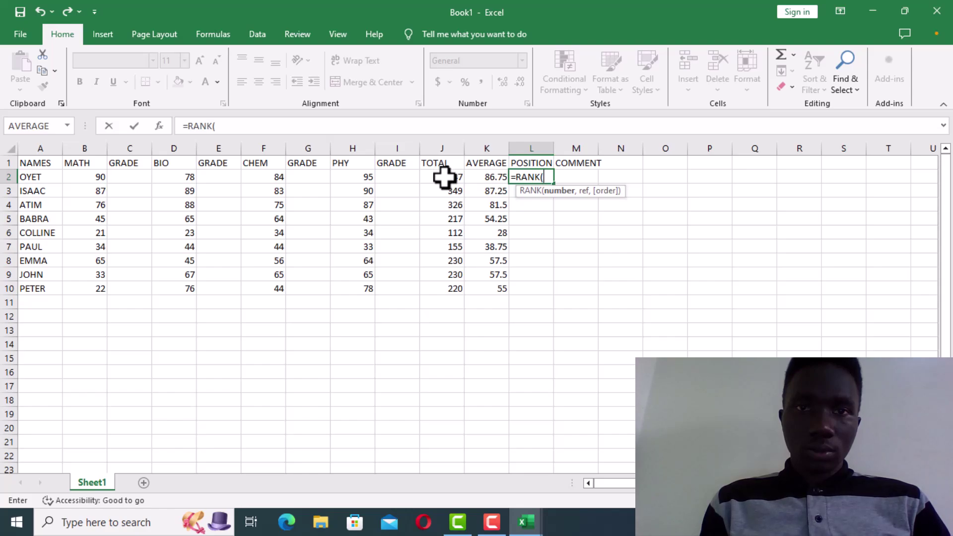
{"action": "left_click", "coordinate": [444, 177]}
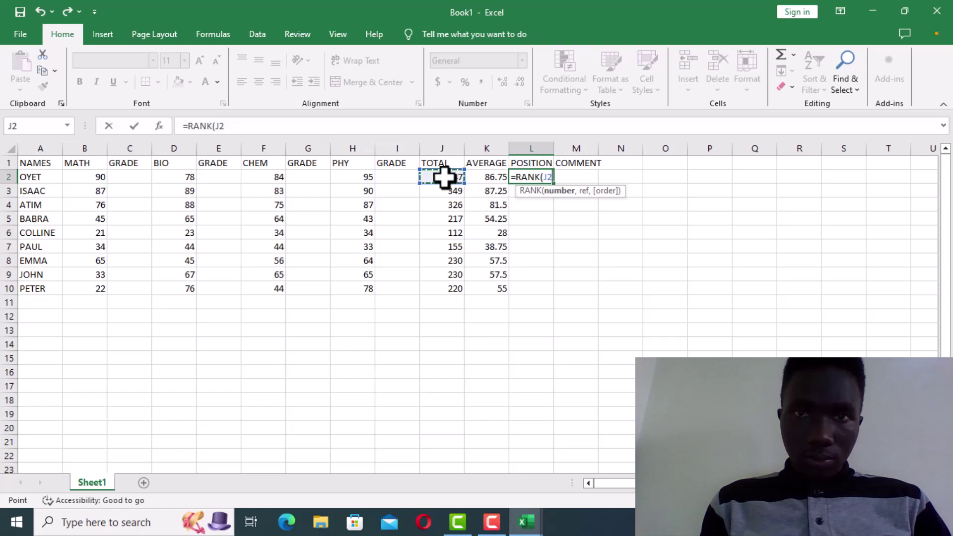
{"action": "type", "text": ","}
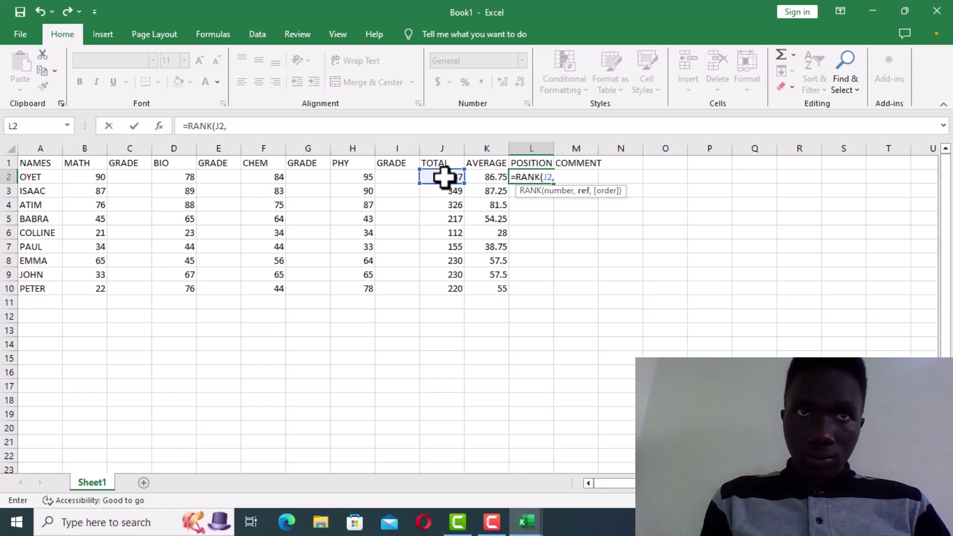
- Complete the ranking formula in L2 with the TOTAL values as reference, giving =RANK(J2,J2:J10)
{"action": "mouse_move", "coordinate": [444, 177]}
{"action": "left_mouse_down"}
{"action": "mouse_move", "coordinate": [447, 338]}
{"action": "mouse_move", "coordinate": [454, 173]}
{"action": "left_mouse_up"}
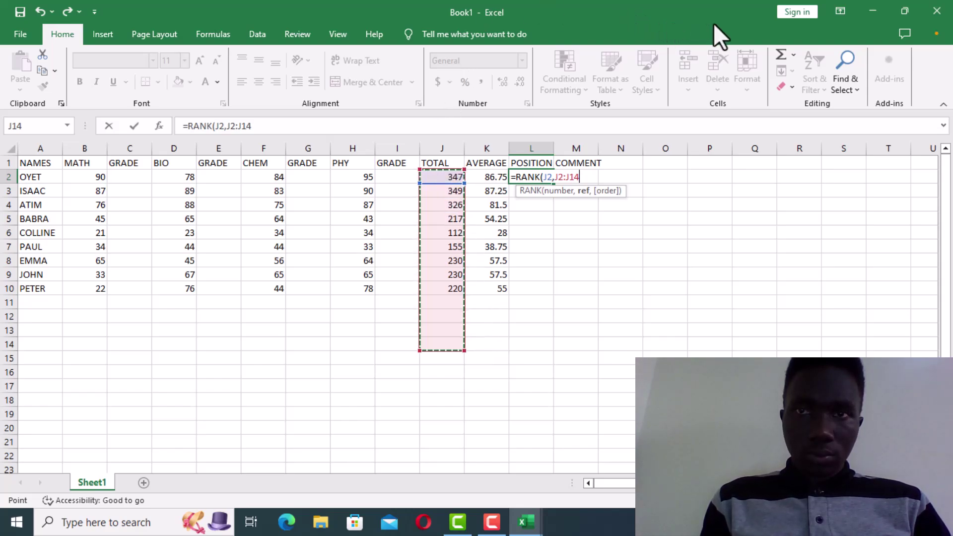
{"action": "key", "text": "BackSpace"}
{"action": "key", "text": "BackSpace"}
{"action": "key", "text": "BackSpace"}
{"action": "key", "text": "BackSpace"}
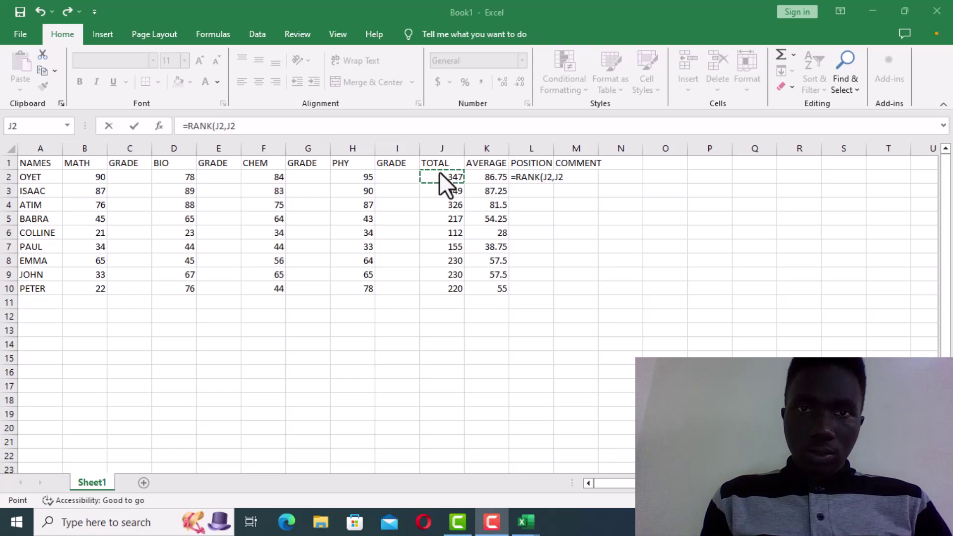
{"action": "left_click", "coordinate": [440, 172]}
{"action": "left_click_drag", "start_coordinate": [441, 172], "coordinate": [439, 201]}
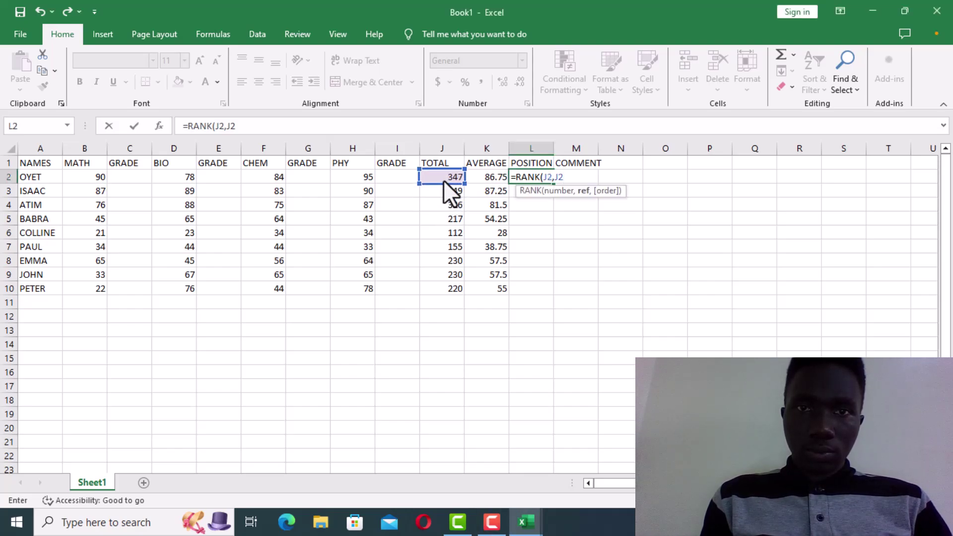
{"action": "type", "text": ":J10)"}
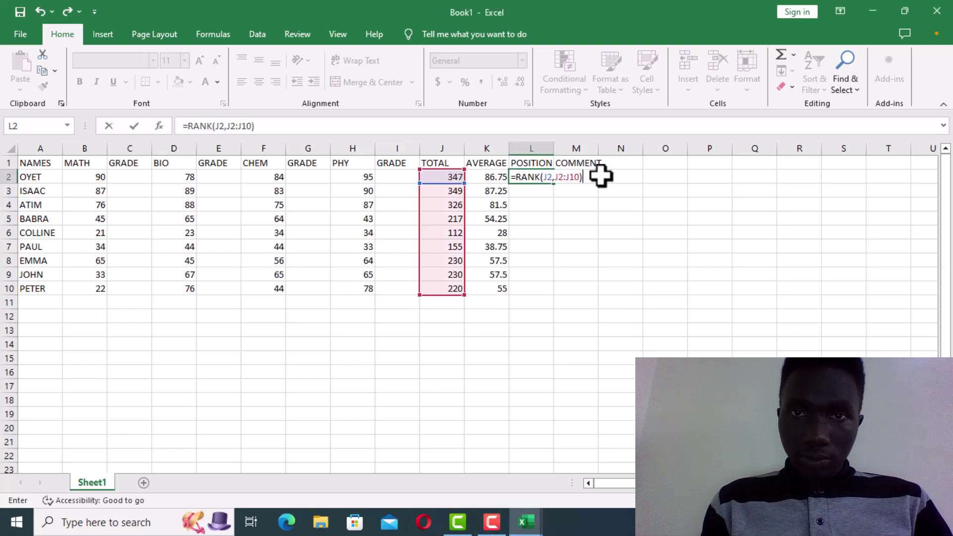
{"action": "key", "text": "Left"}
{"action": "key", "text": "Left"}
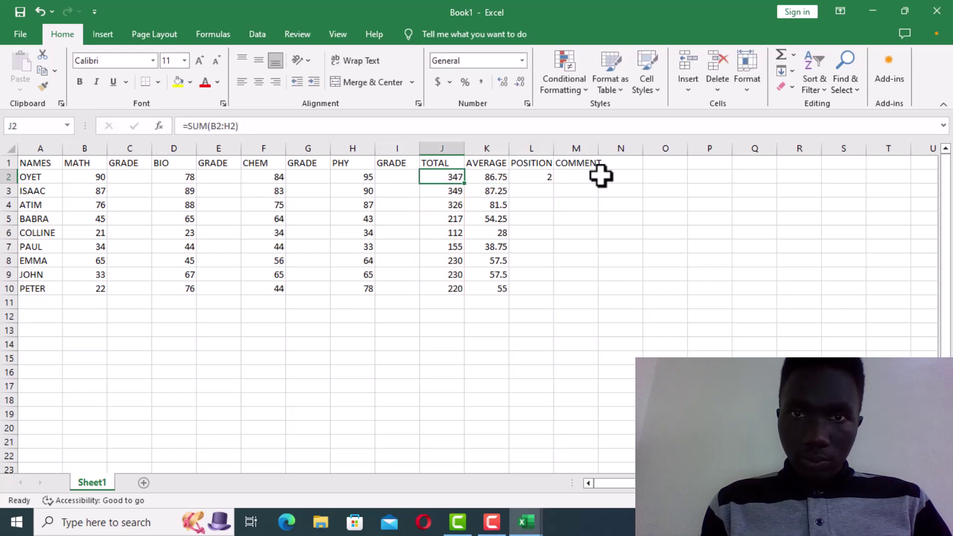
- Make the reference range in L2 absolute, =RANK(J2,$J$2:$J$10), and fill the formula down to L10
{"action": "key", "text": "Right"}
{"action": "key", "text": "Right"}
{"action": "key", "text": "Right"}
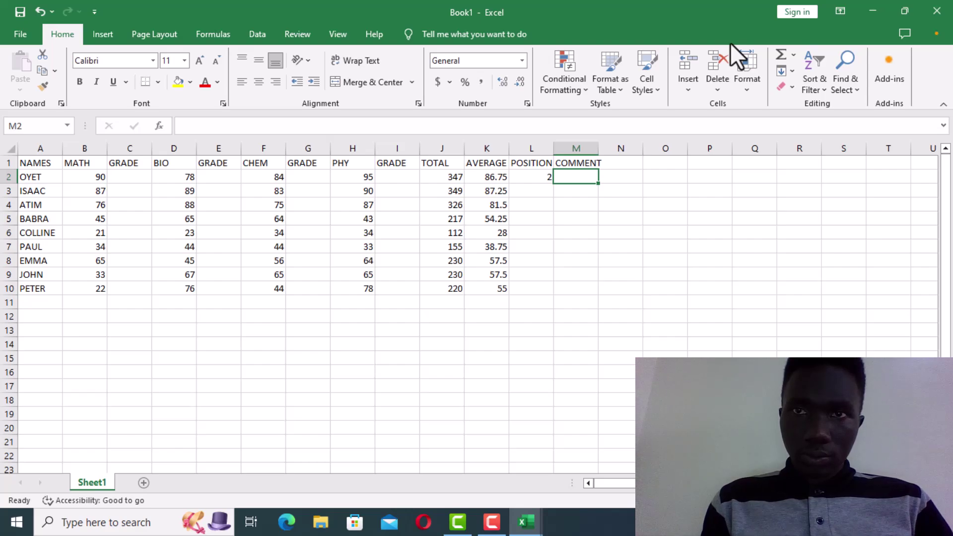
{"action": "key", "text": "Left"}
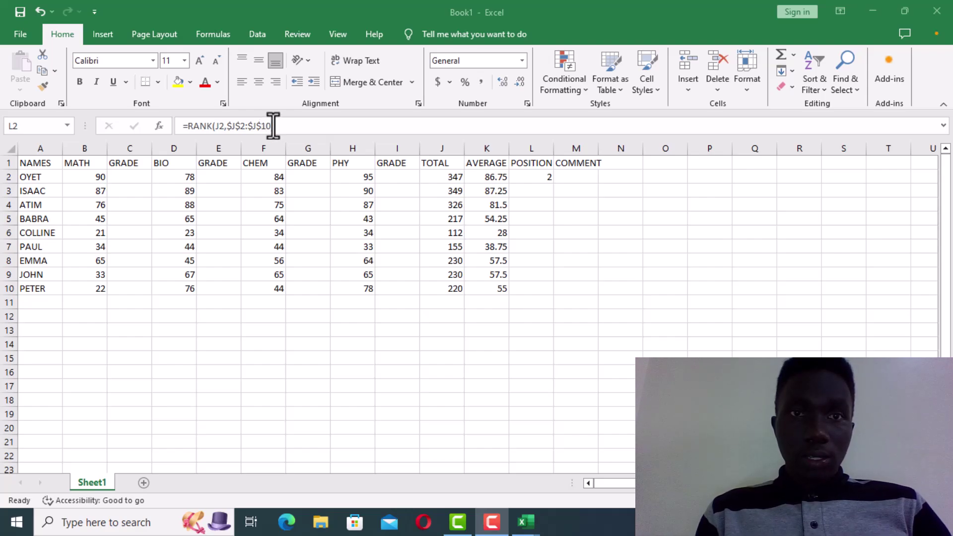
{"action": "left_click", "coordinate": [532, 175]}
{"action": "left_click_drag", "start_coordinate": [557, 186], "coordinate": [560, 298]}
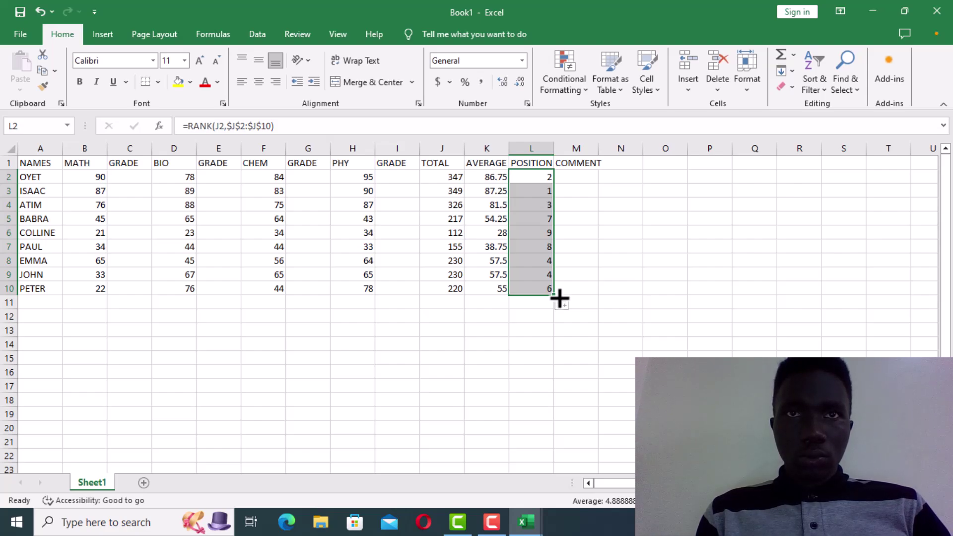
- Start the COMMENT formula in M2 with a test for an average of 30 or less, =IF(K2<=30,
{"action": "left_click", "coordinate": [580, 181]}
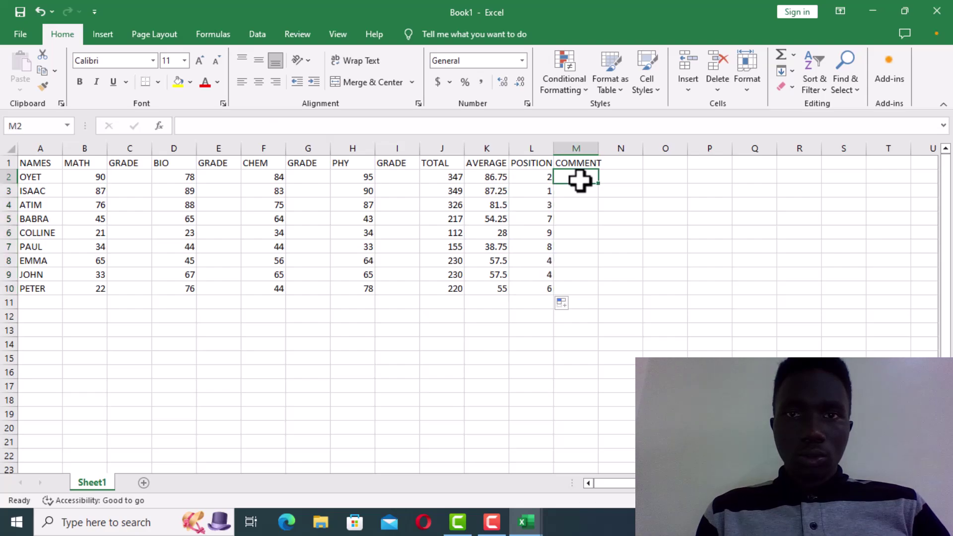
{"action": "key", "text": "F9"}
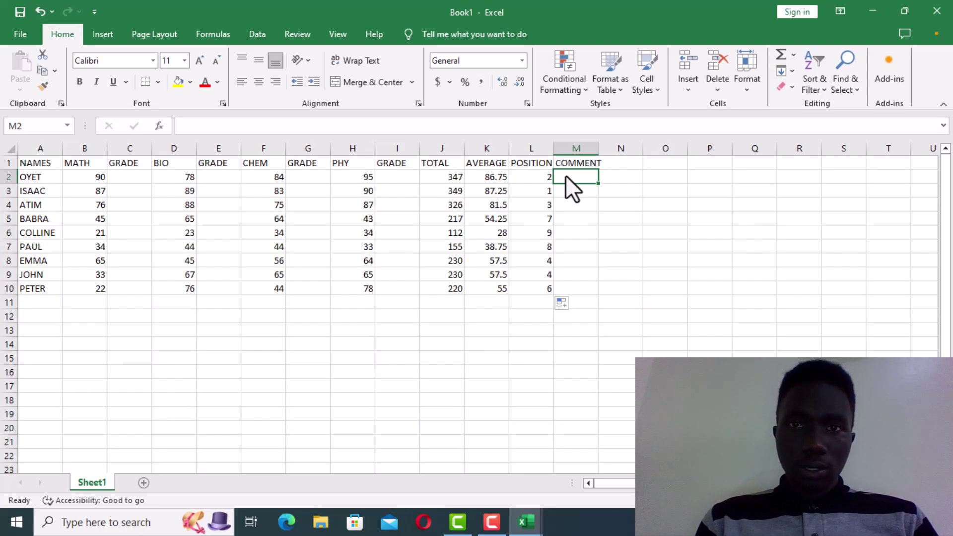
{"action": "type", "text": "="}
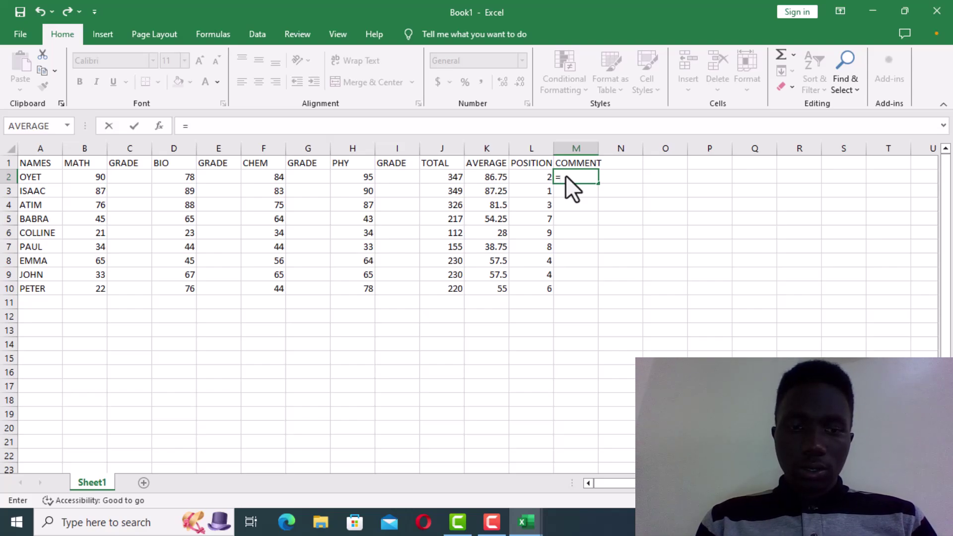
{"action": "type", "text": "I"}
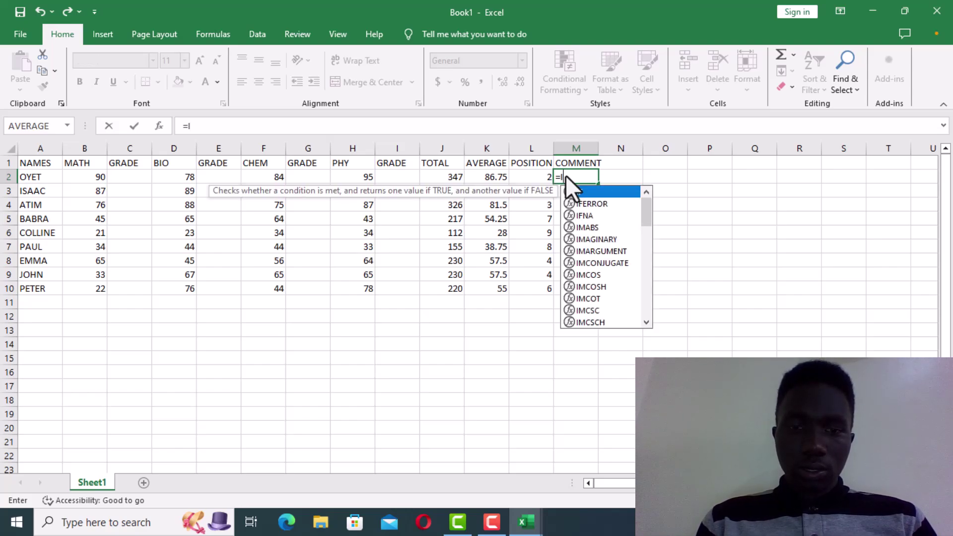
{"action": "type", "text": "F"}
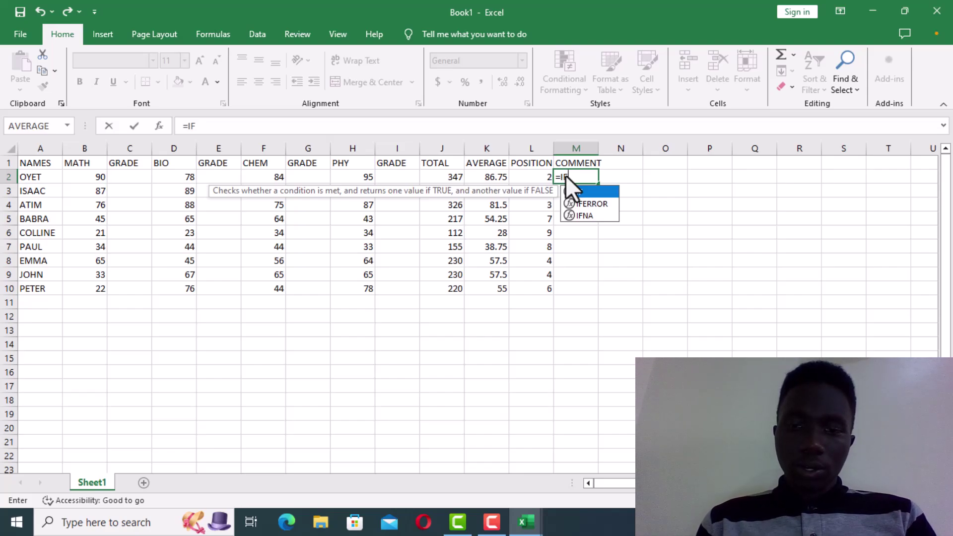
{"action": "type", "text": "("}
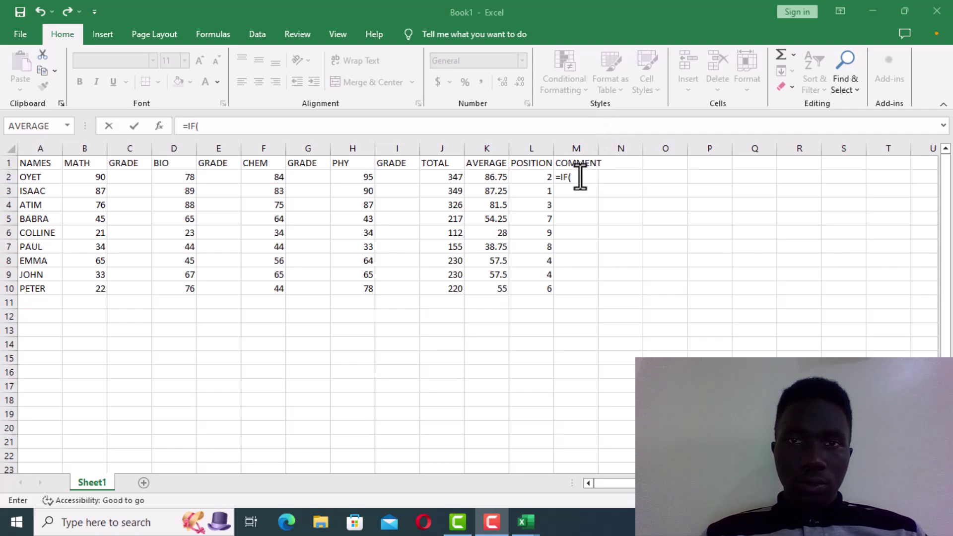
{"action": "left_click", "coordinate": [497, 176]}
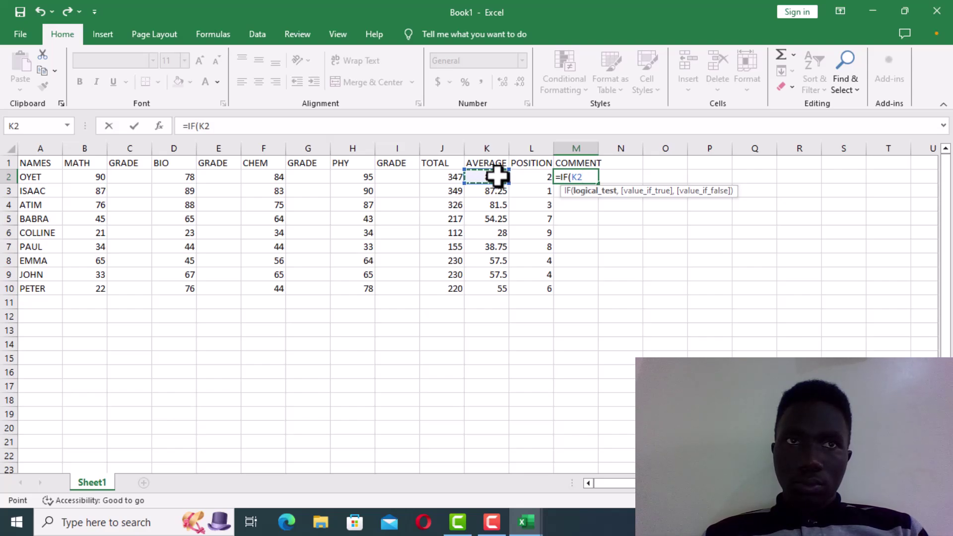
{"action": "type", "text": "<"}
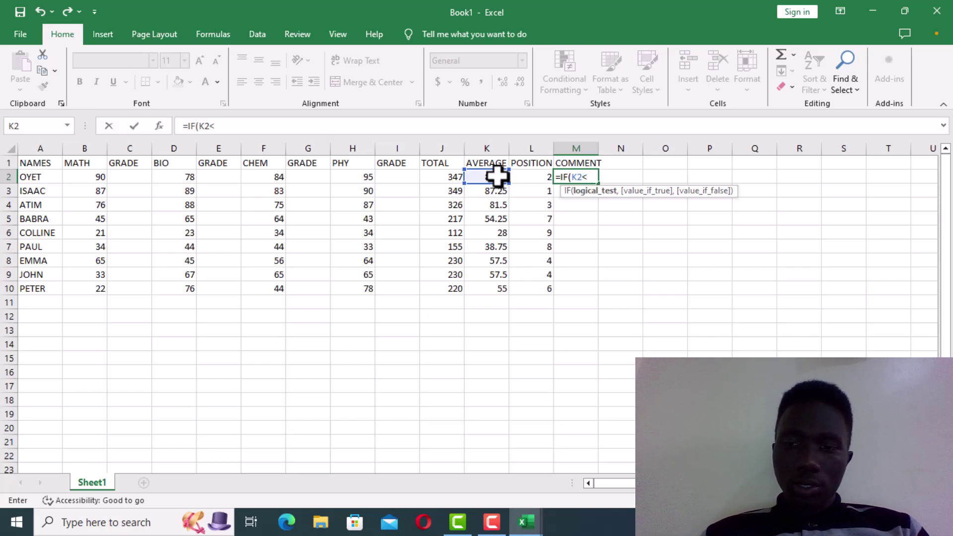
{"action": "type", "text": "="}
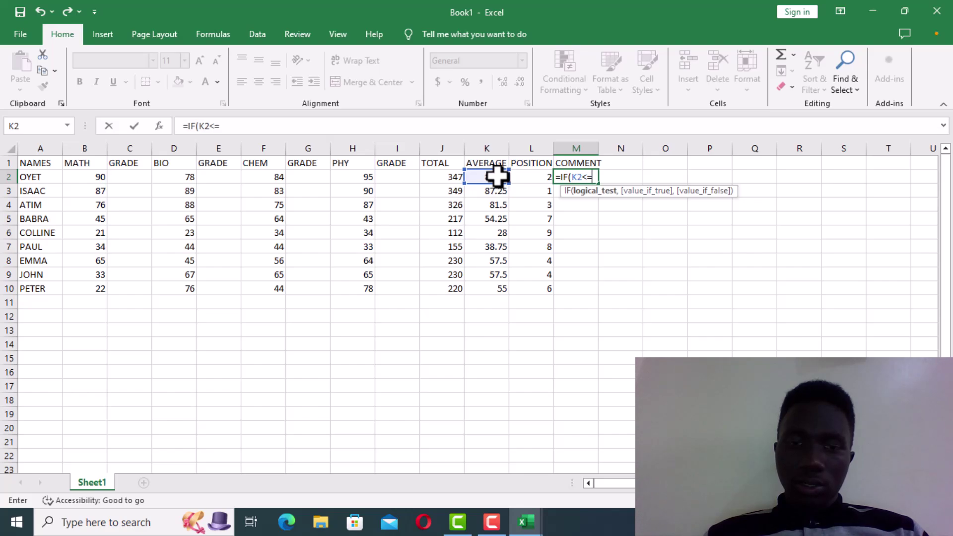
{"action": "type", "text": "3"}
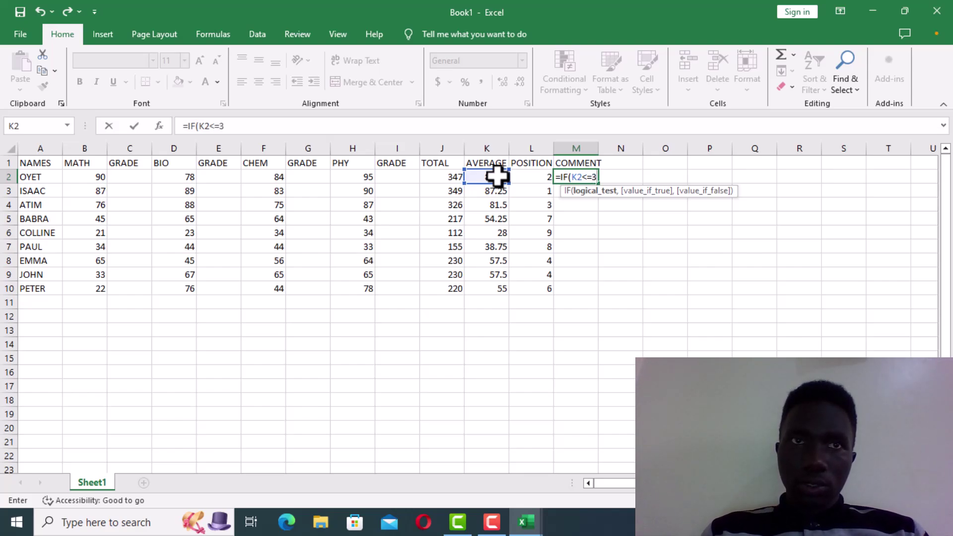
{"action": "type", "text": "0,"}
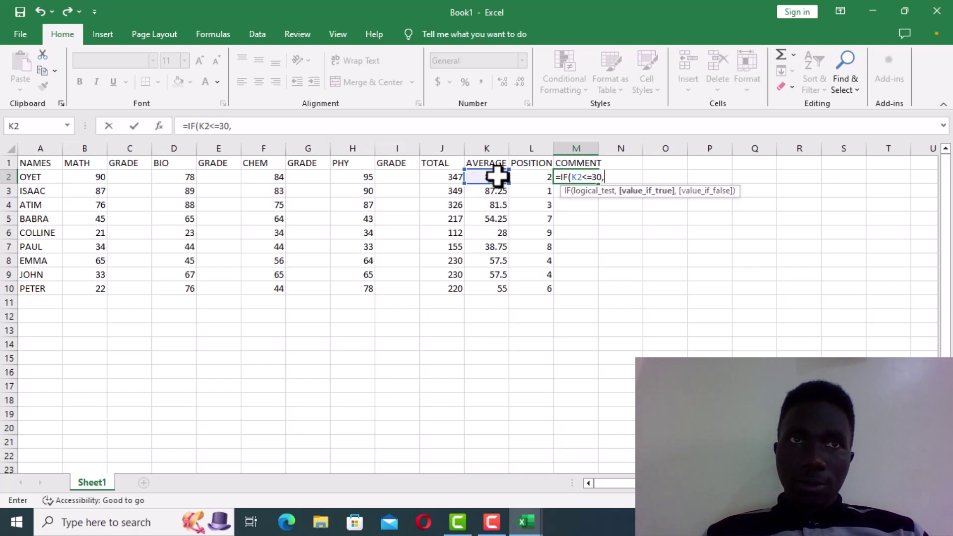
- Give the first IF in M2 the result "REPEAT", extending the formula to =IF(K2<=30,"REPEAT",
{"action": "type", "text": "\""}
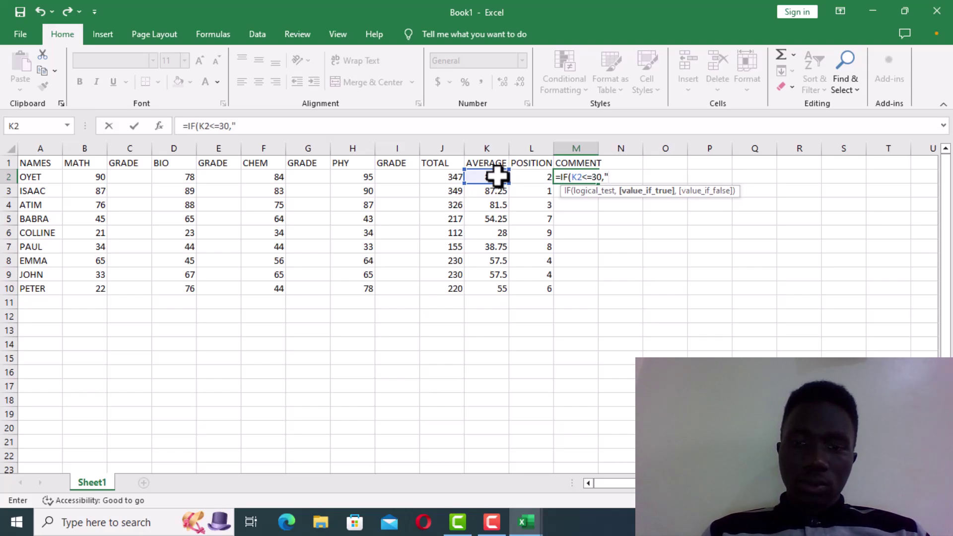
{"action": "type", "text": "REA"}
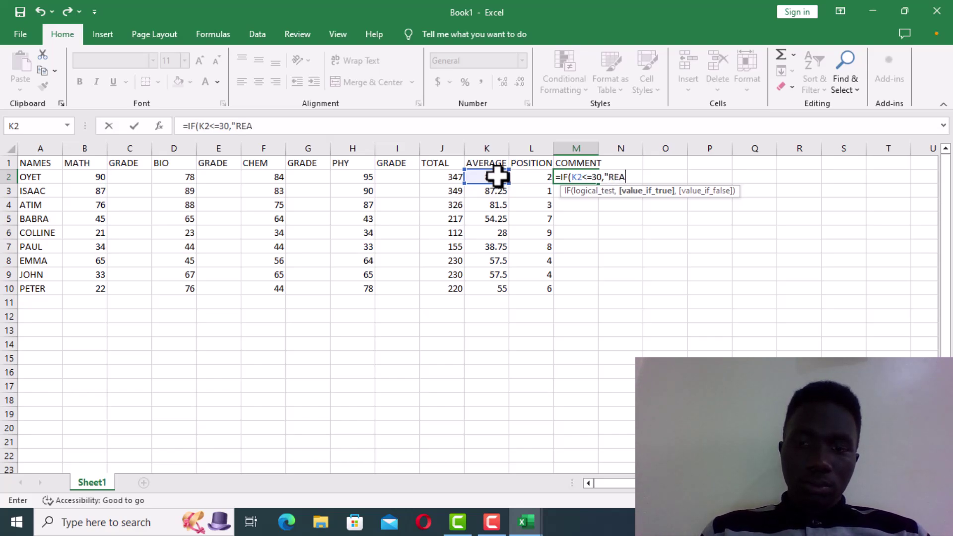
{"action": "key", "text": "BackSpace"}
{"action": "type", "text": "PEAT"}
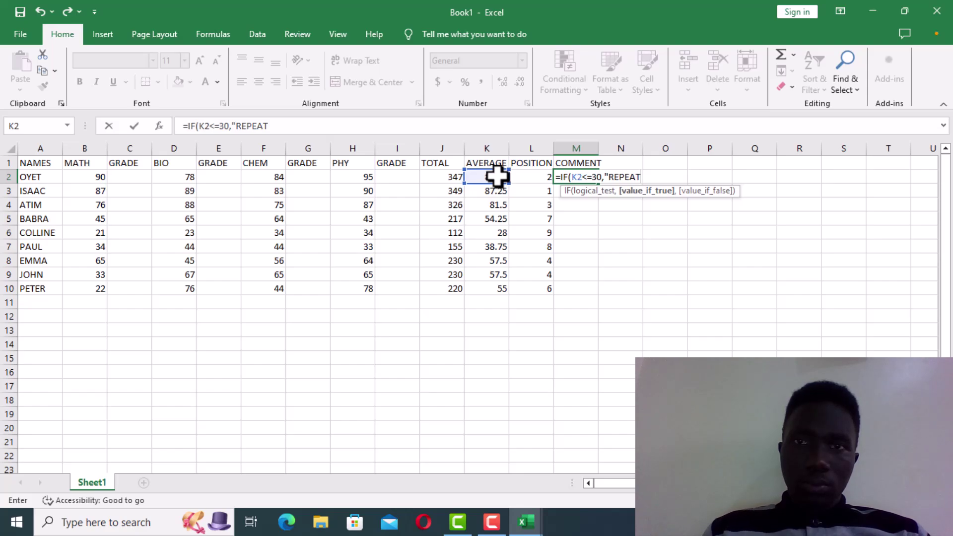
{"action": "type", "text": "\""}
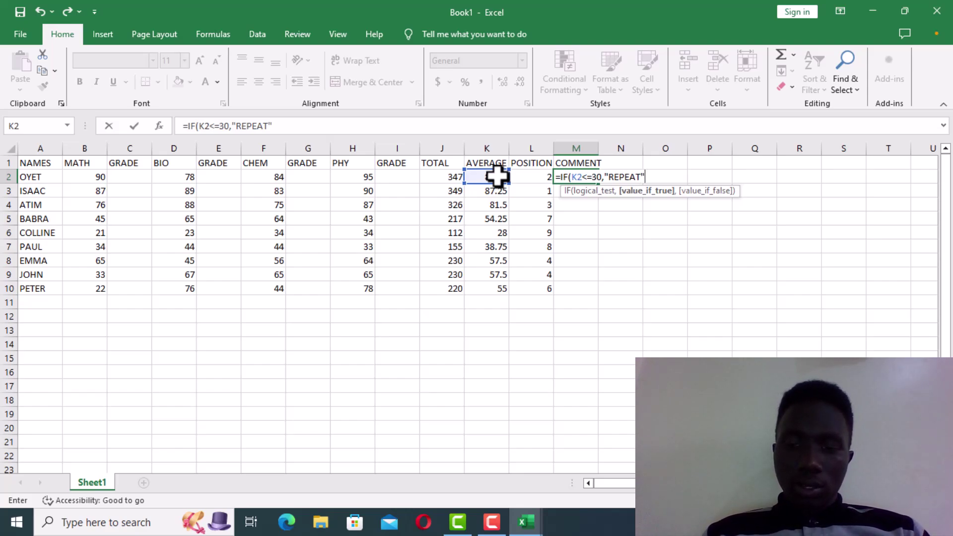
{"action": "type", "text": ","}
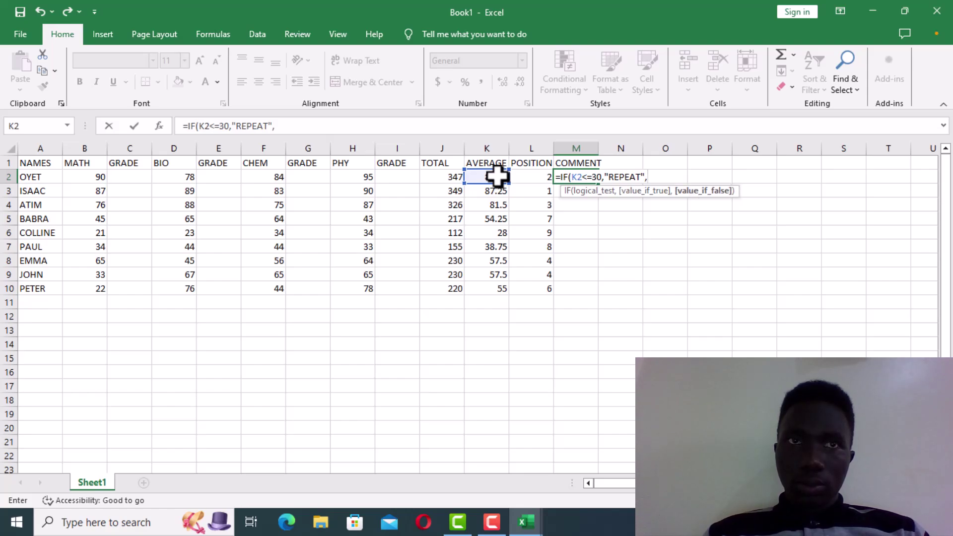
- Nest a second IF in the M2 formula that tests for an average of 31 or more, IF(K2>=31,
{"action": "type", "text": "IF"}
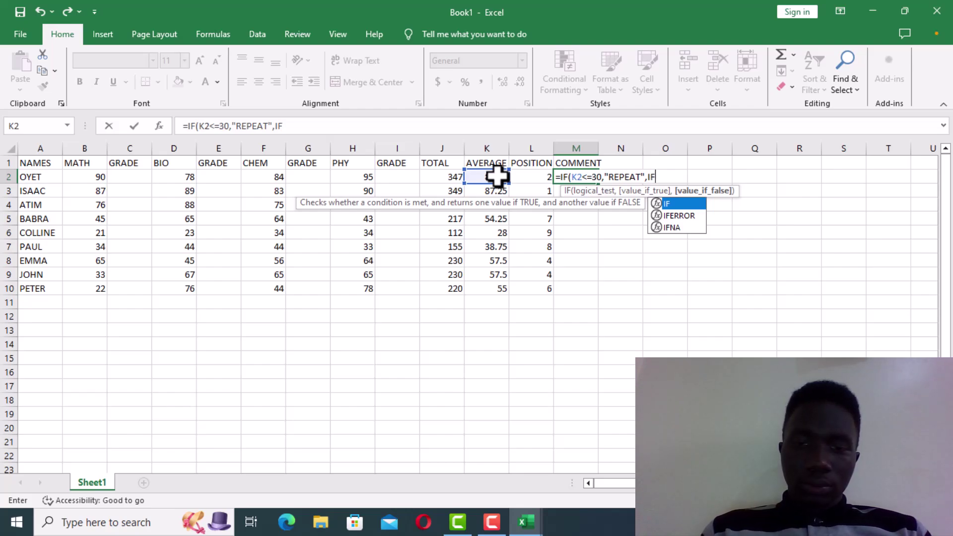
{"action": "type", "text": "("}
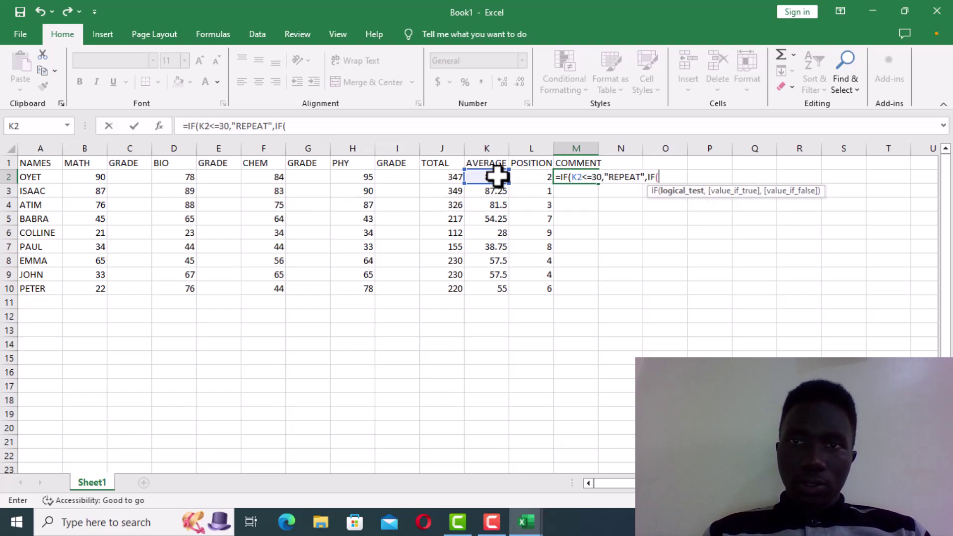
{"action": "left_click", "coordinate": [497, 176]}
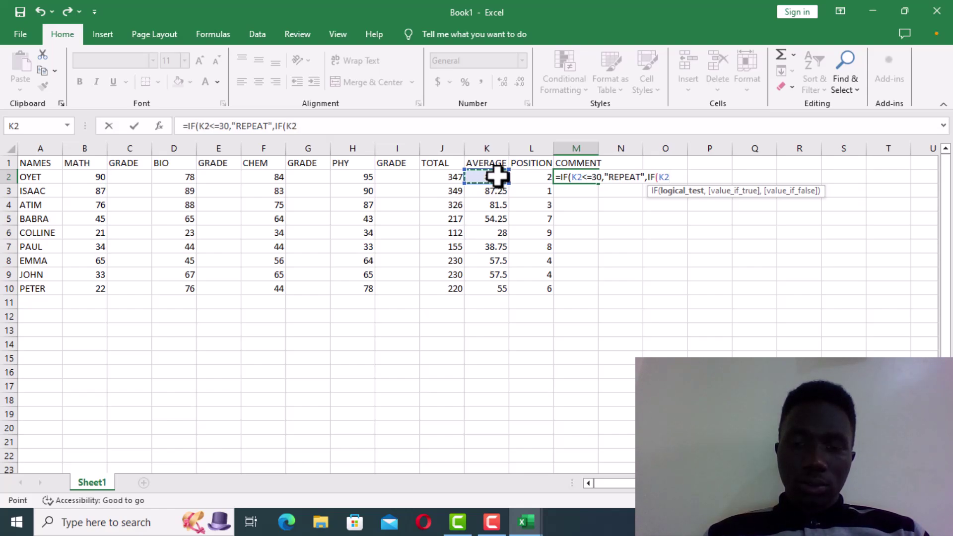
{"action": "type", "text": ">="}
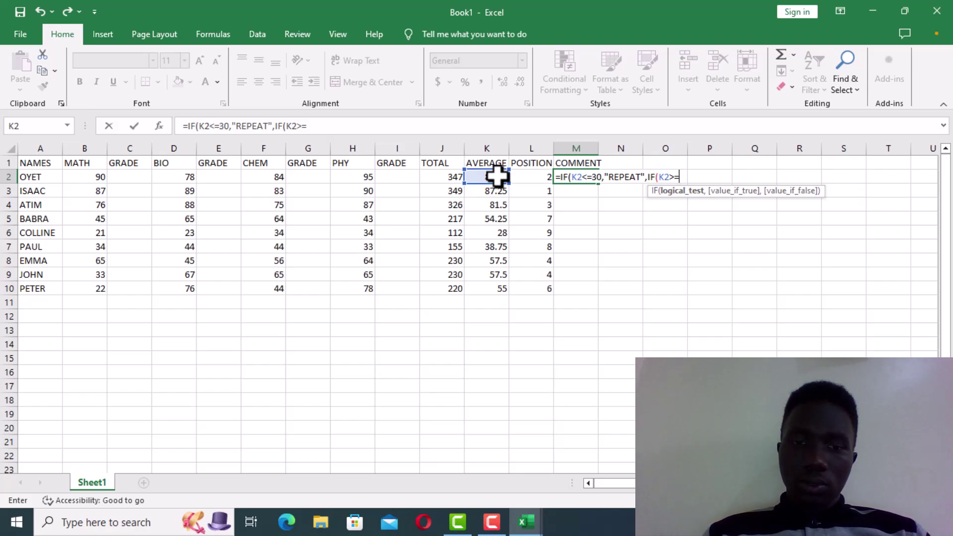
{"action": "type", "text": "31"}
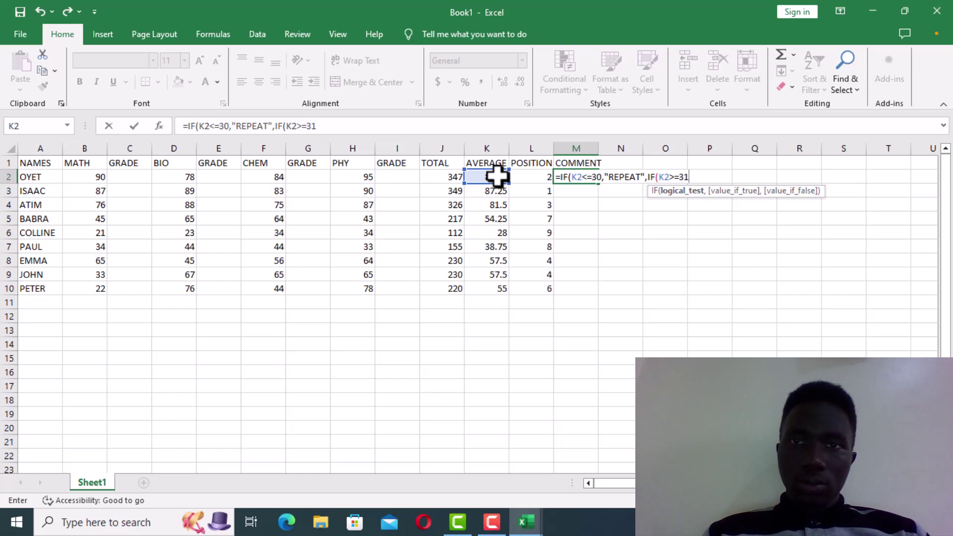
{"action": "type", "text": "'"}
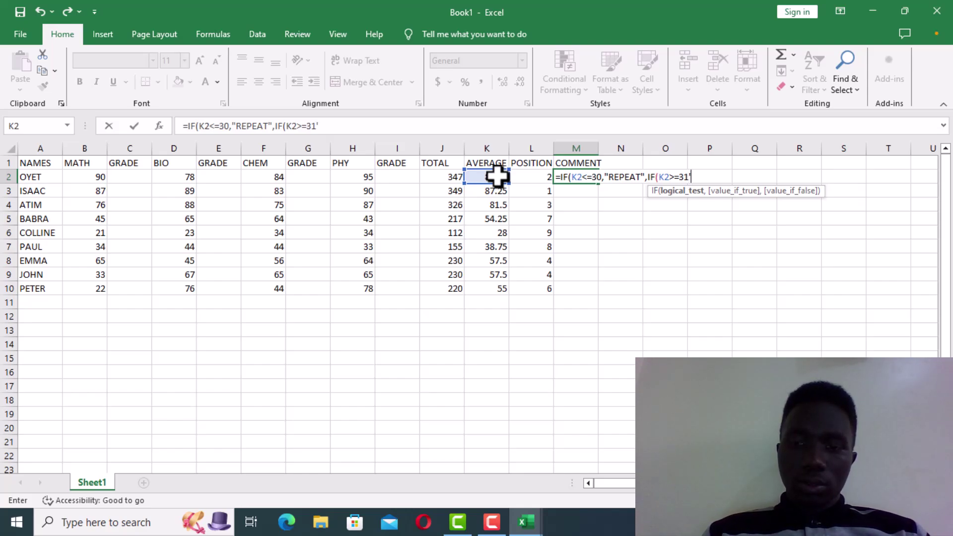
{"action": "key", "text": "BackSpace"}
{"action": "type", "text": ","}
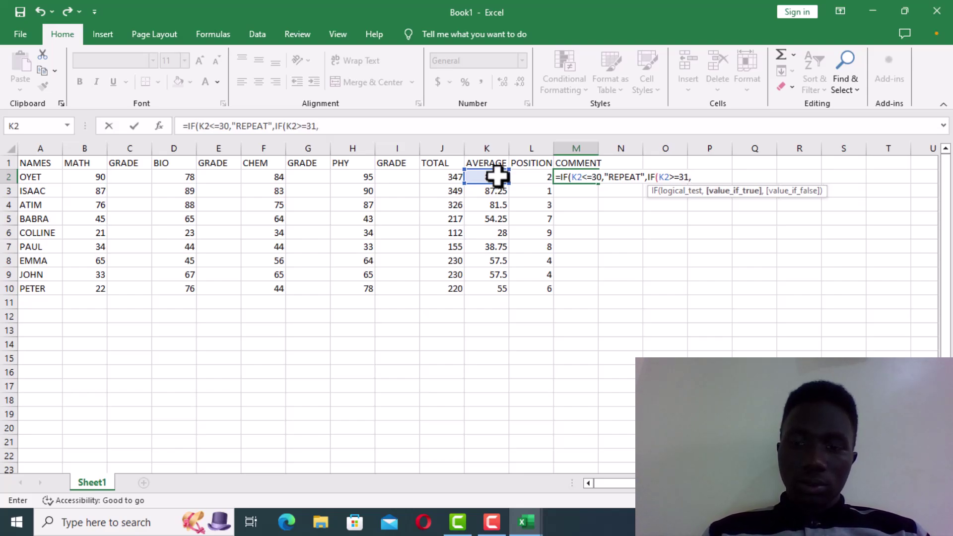
- Finish the M2 formula with the result "PROMOTED", giving =IF(K2<=30,"REPEAT",IF(K2>=31,"PROMOTED")), and enter it
{"action": "type", "text": "\"PROMOTEG"}
{"action": "key", "text": "BackSpace"}
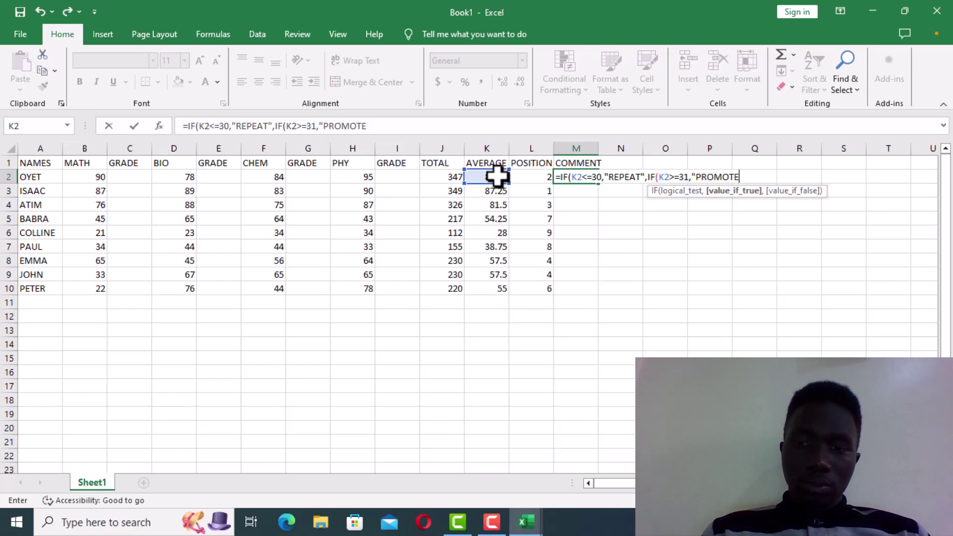
{"action": "type", "text": "D"}
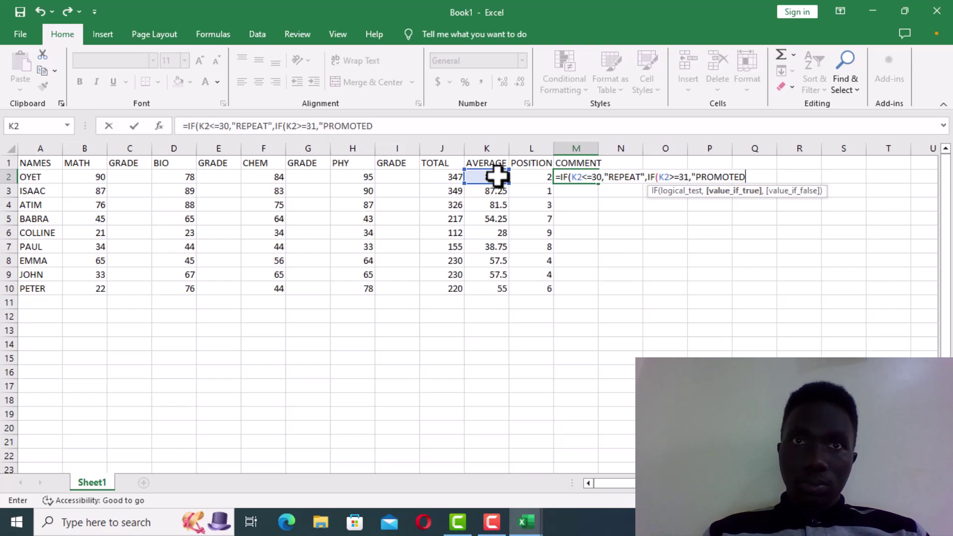
{"action": "type", "text": "\""}
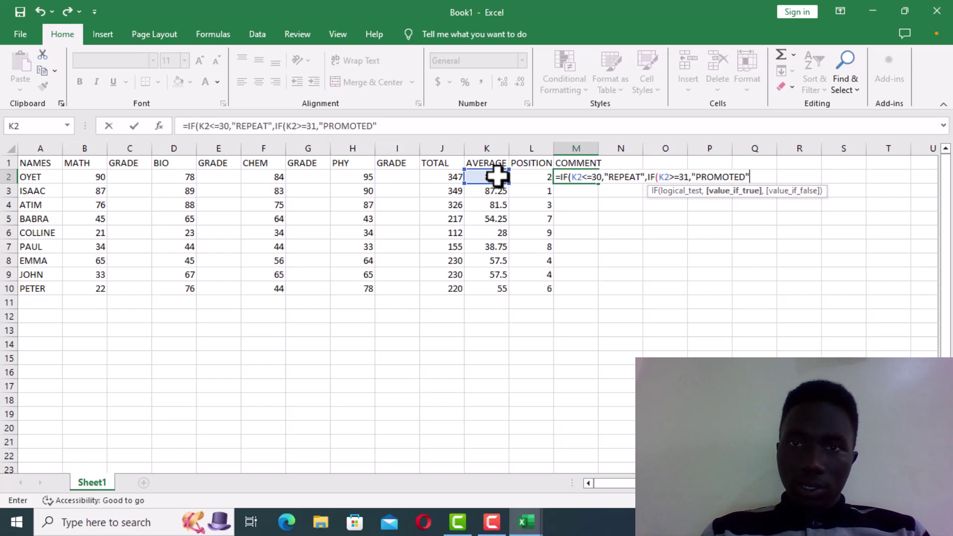
{"action": "type", "text": "0"}
{"action": "key", "text": "BackSpace"}
{"action": "type", "text": "))"}
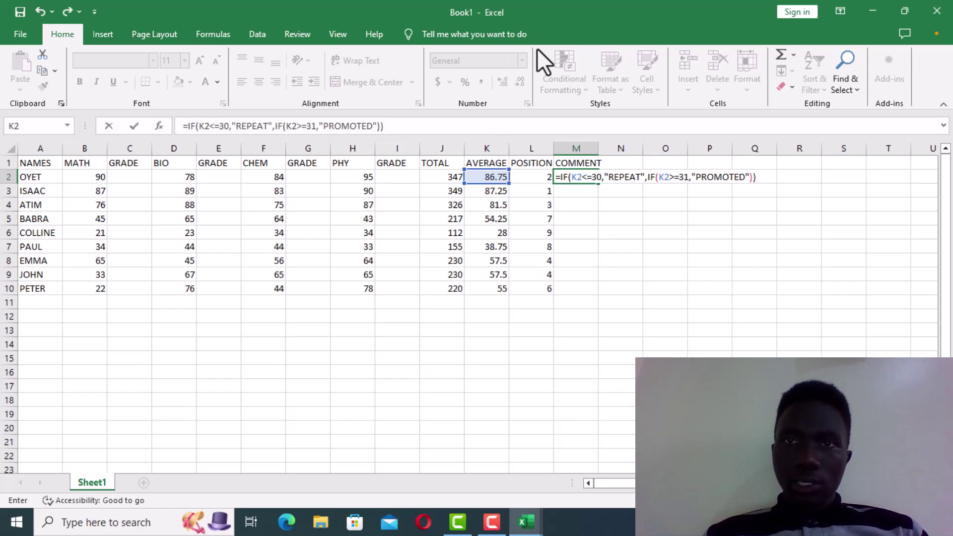
{"action": "left_click", "coordinate": [738, 21]}
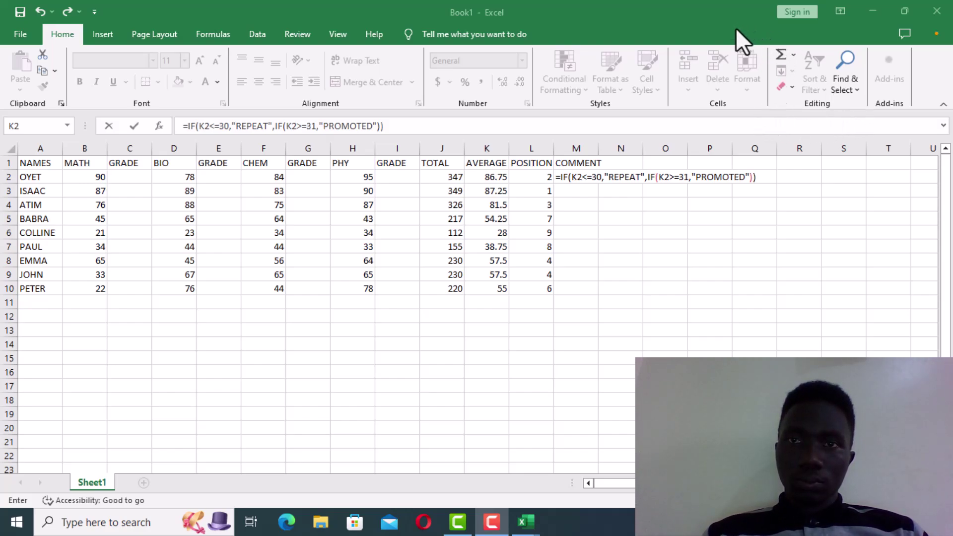
{"action": "key", "text": "Return"}
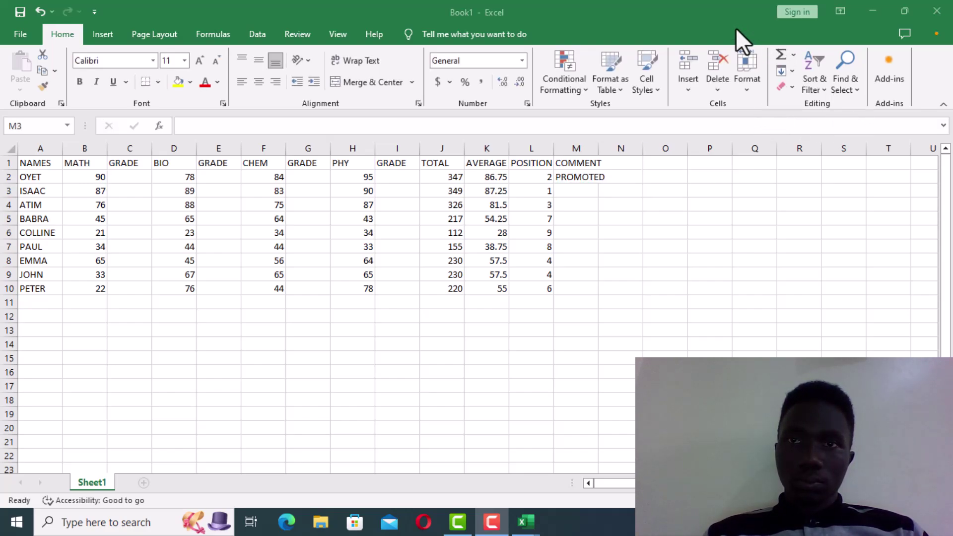
- Fill the COMMENT formula from M2 down to M10 for all students
{"action": "left_click", "coordinate": [576, 171]}
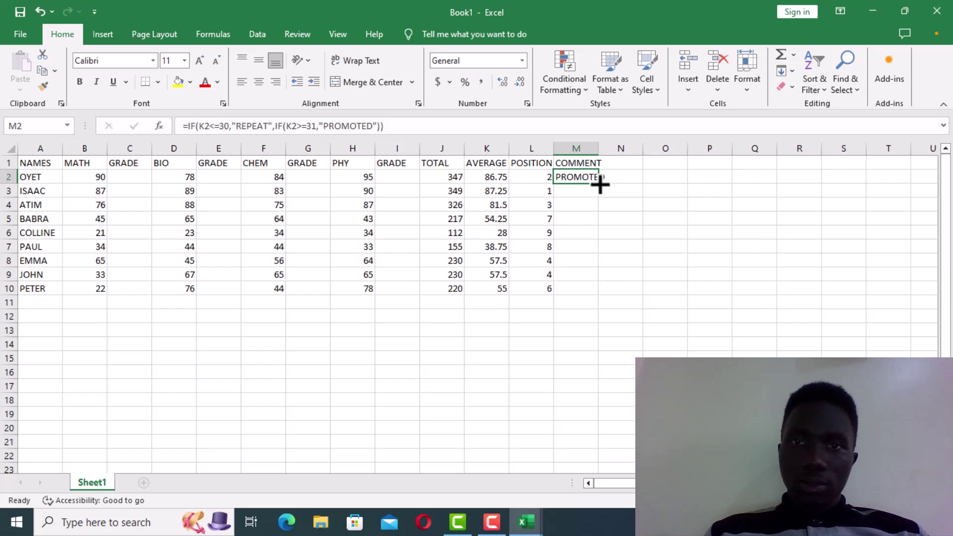
{"action": "left_click_drag", "start_coordinate": [600, 184], "coordinate": [594, 302]}
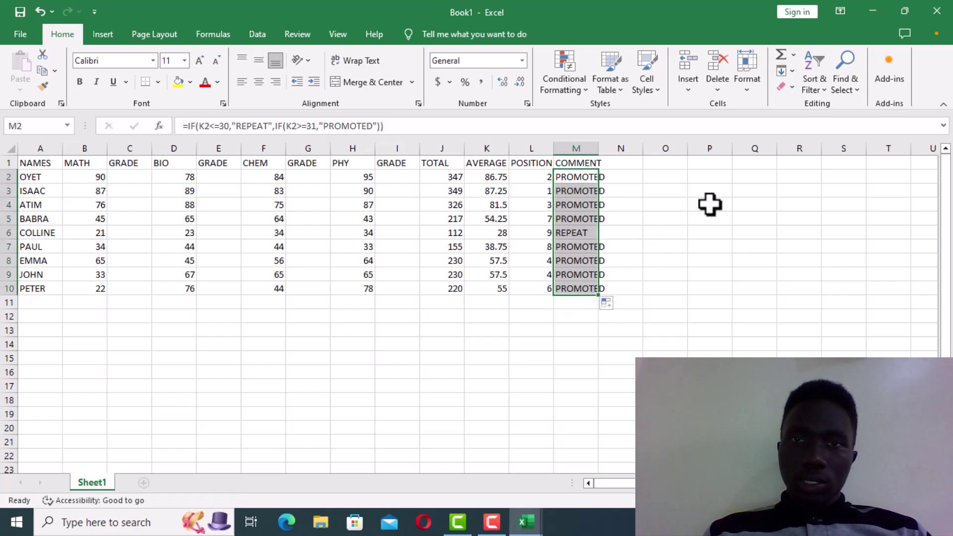
{"action": "left_click", "coordinate": [540, 180]}
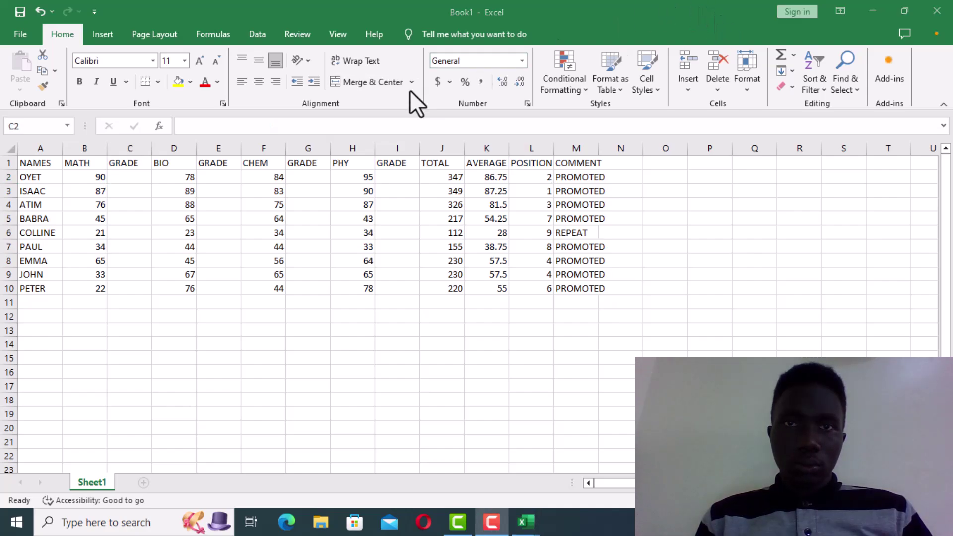
{"action": "left_click", "coordinate": [136, 176]}
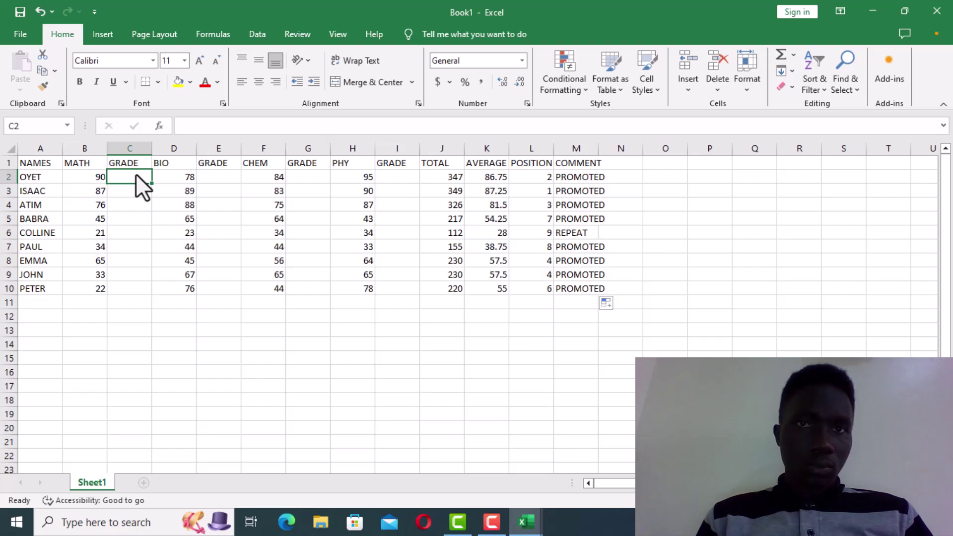
{"action": "left_click", "coordinate": [732, 32]}
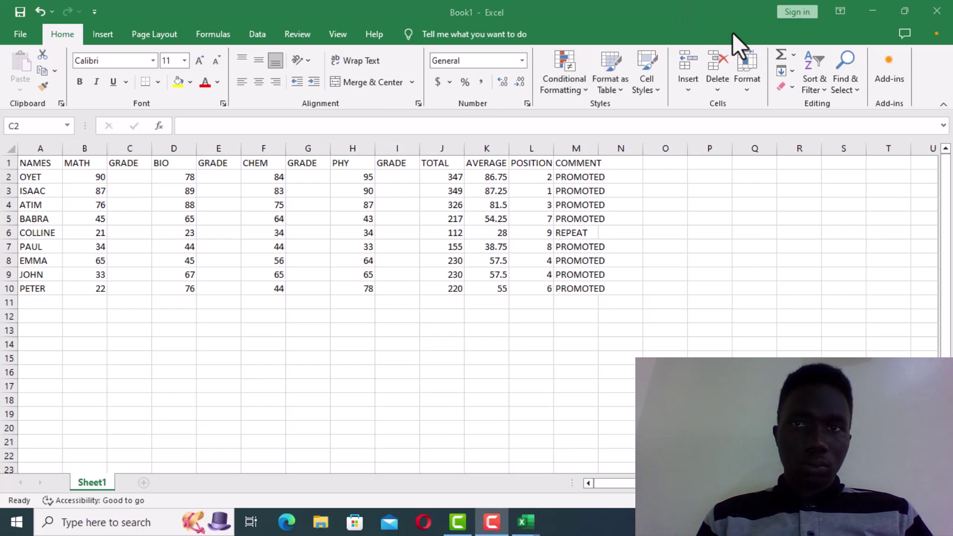
{"action": "left_click", "coordinate": [133, 178]}
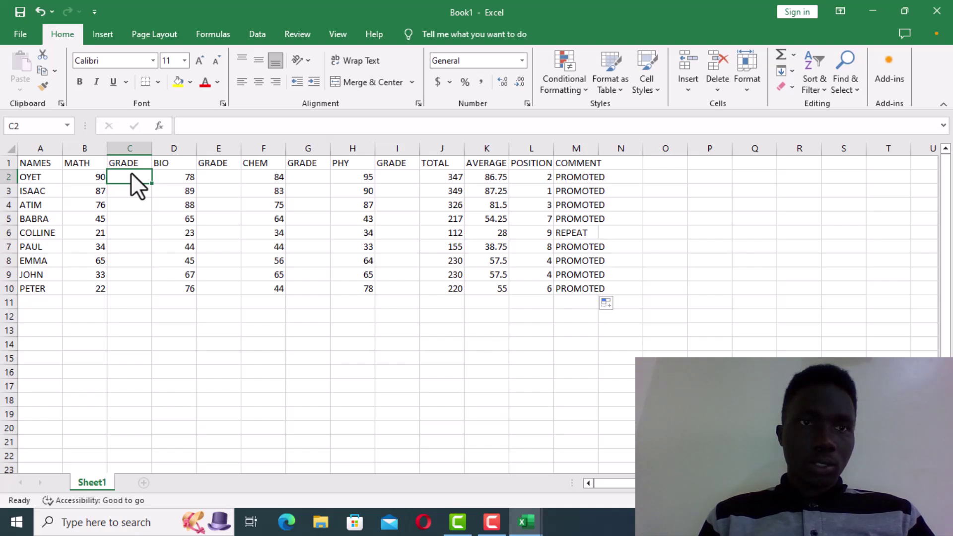
{"action": "type", "text": "IF"}
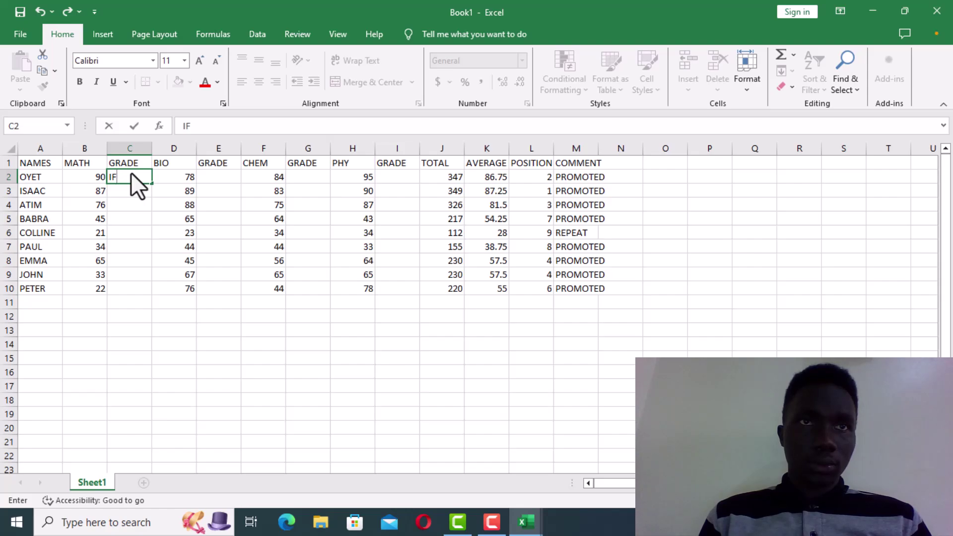
{"action": "type", "text": "("}
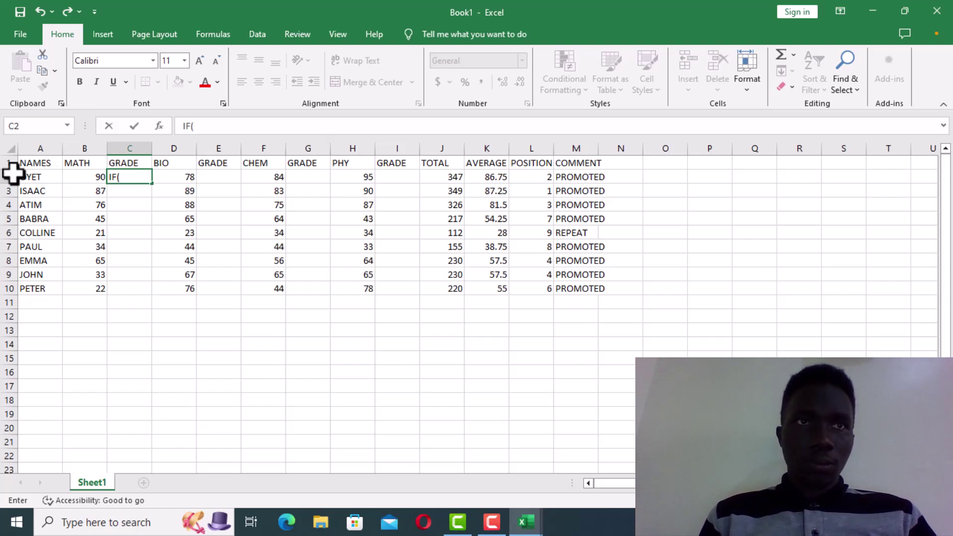
{"action": "left_click", "coordinate": [97, 177]}
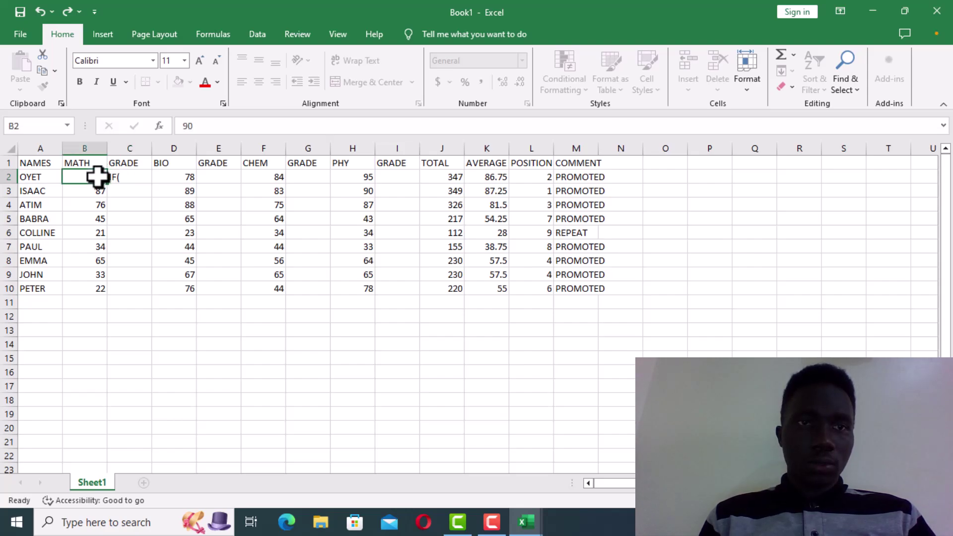
- Enter the beginning of the MATH grade expression in C2 as B2<20,"F9",IF(
{"action": "left_click", "coordinate": [125, 178]}
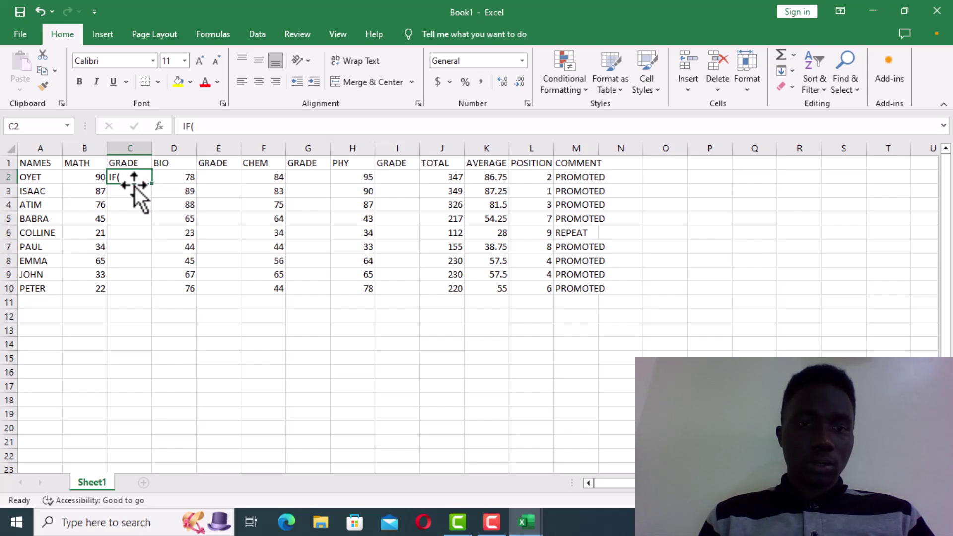
{"action": "type", "text": "B2<"}
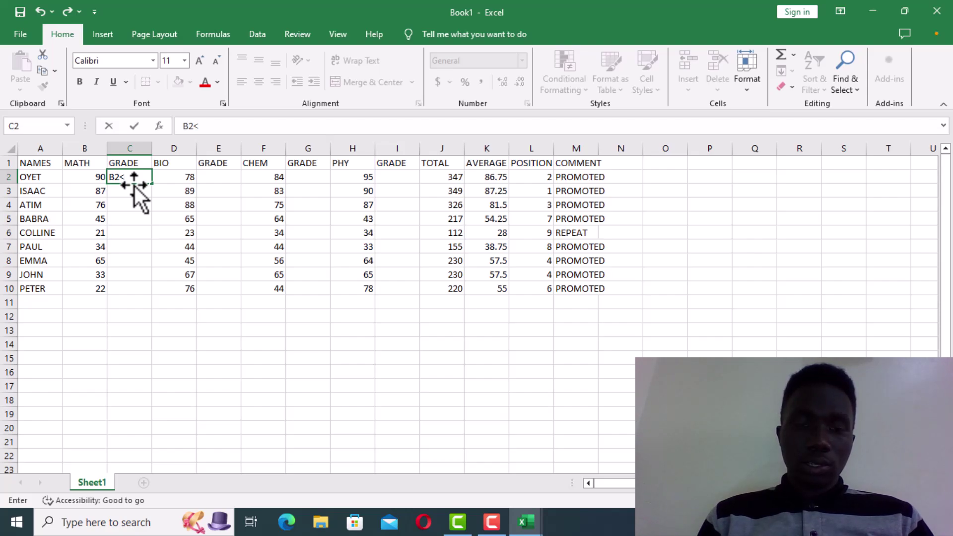
{"action": "type", "text": "20,\""}
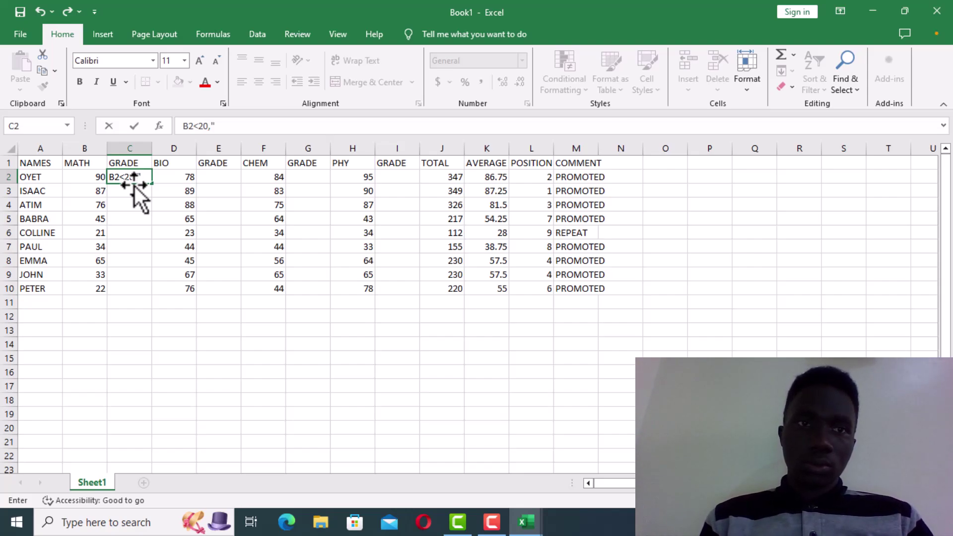
{"action": "type", "text": "F9"}
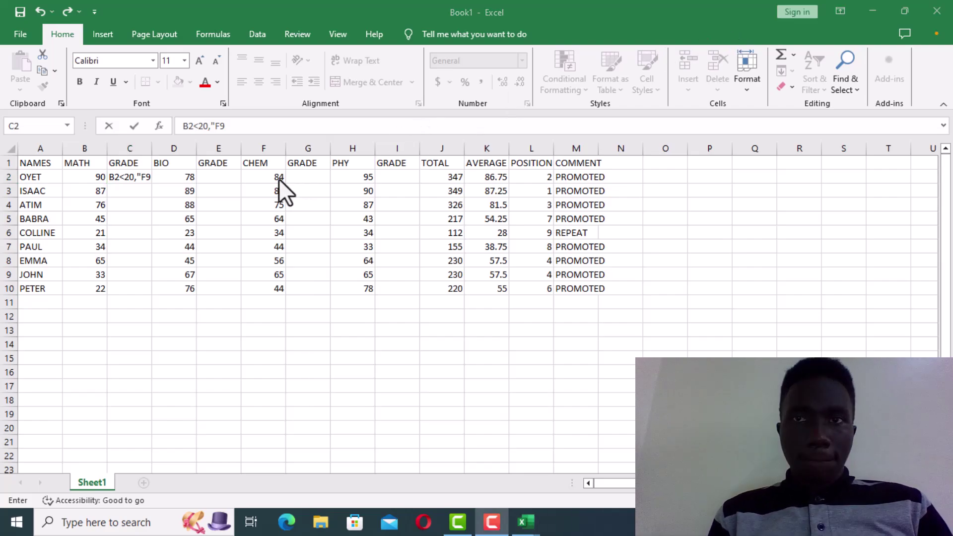
{"action": "left_click", "coordinate": [145, 183]}
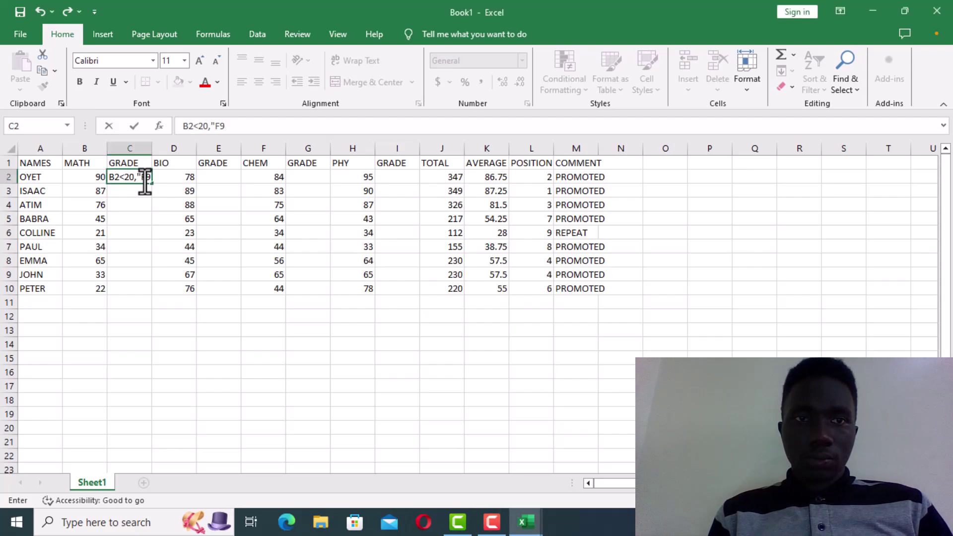
{"action": "type", "text": "\","}
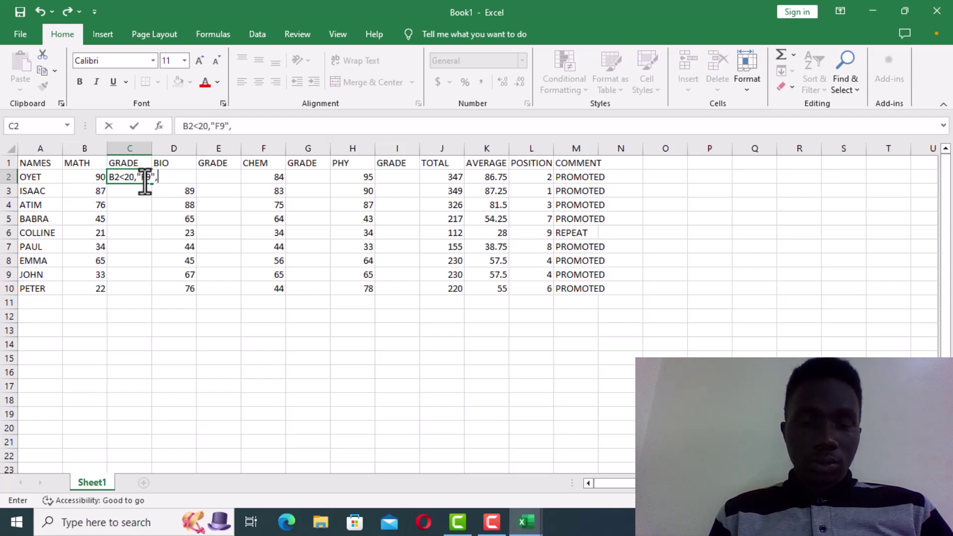
{"action": "type", "text": "IF("}
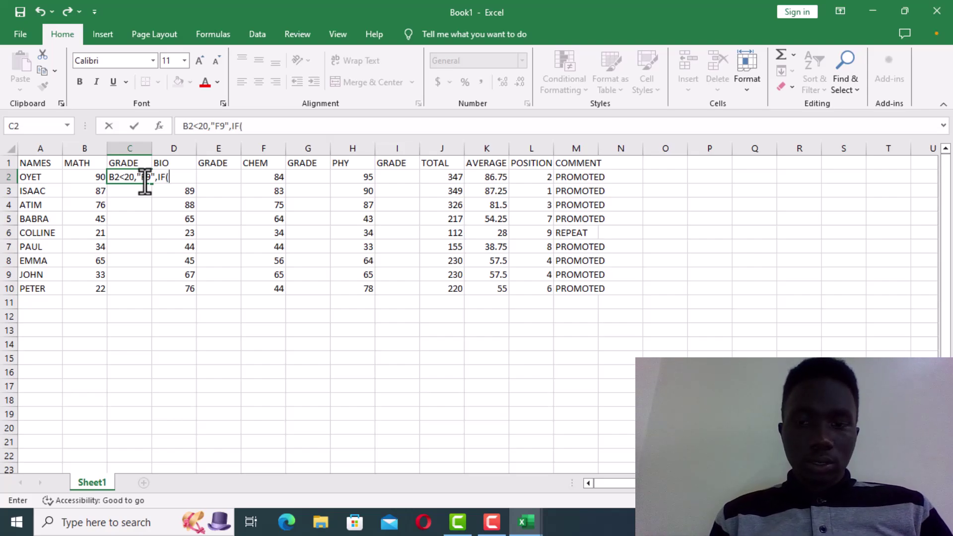
{"action": "key", "text": "Left"}
{"action": "key", "text": "Left"}
{"action": "key", "text": "Right"}
{"action": "key", "text": "Right"}
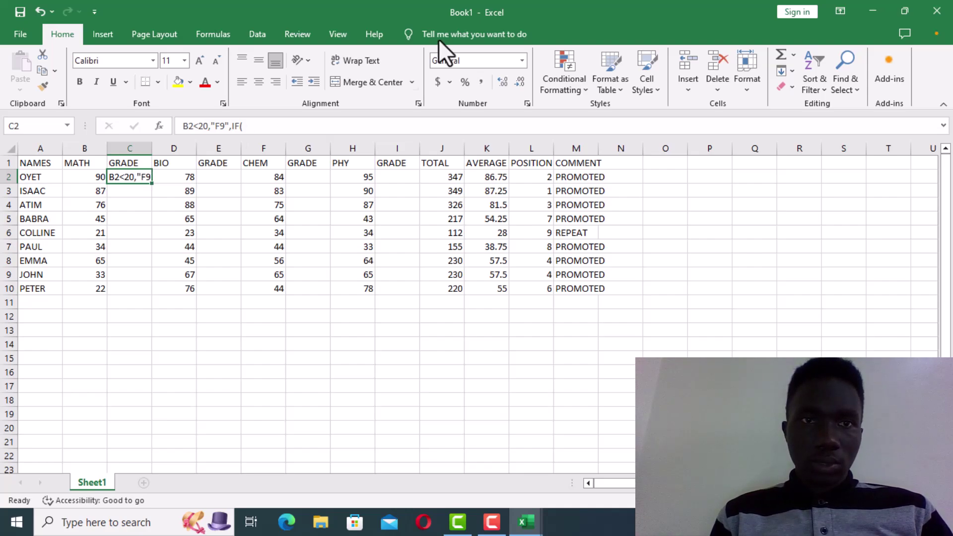
- Clear the text in C2 and start the MATH grade formula with the test =IF(B2<20
{"action": "key", "text": "BackSpace"}
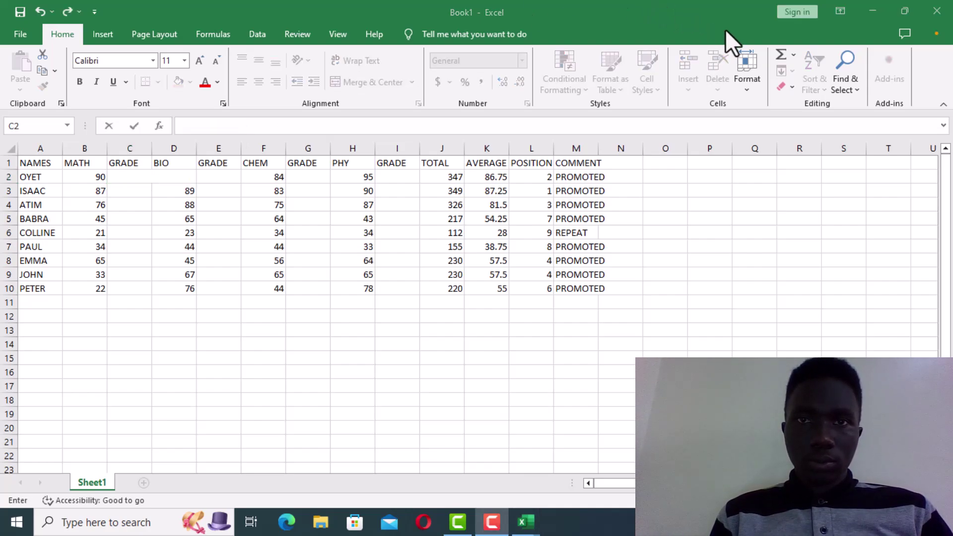
{"action": "left_click", "coordinate": [125, 178]}
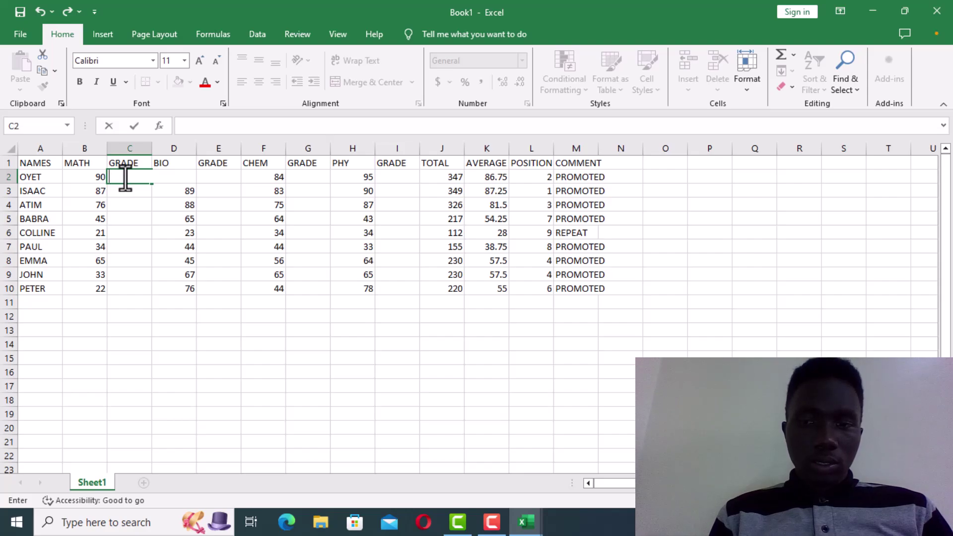
{"action": "type", "text": "=IF"}
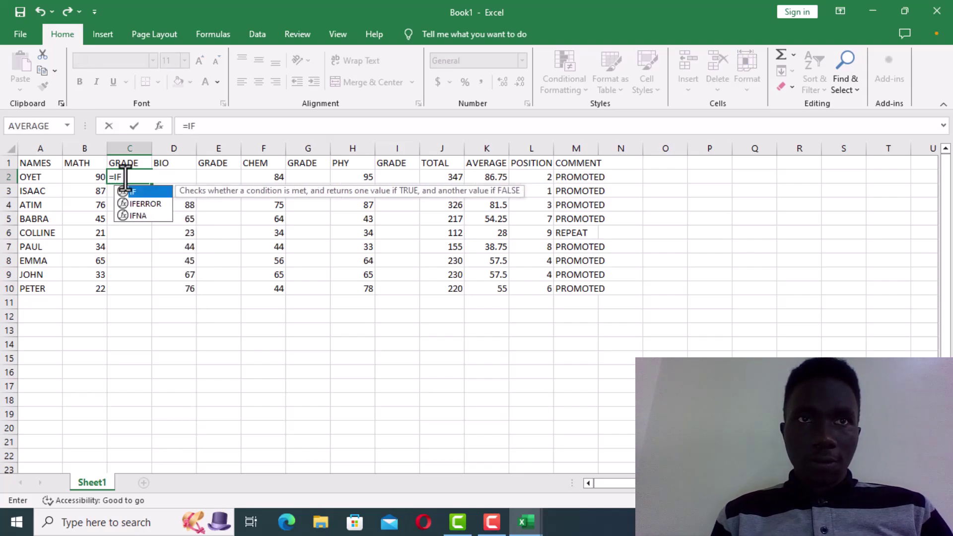
{"action": "type", "text": "("}
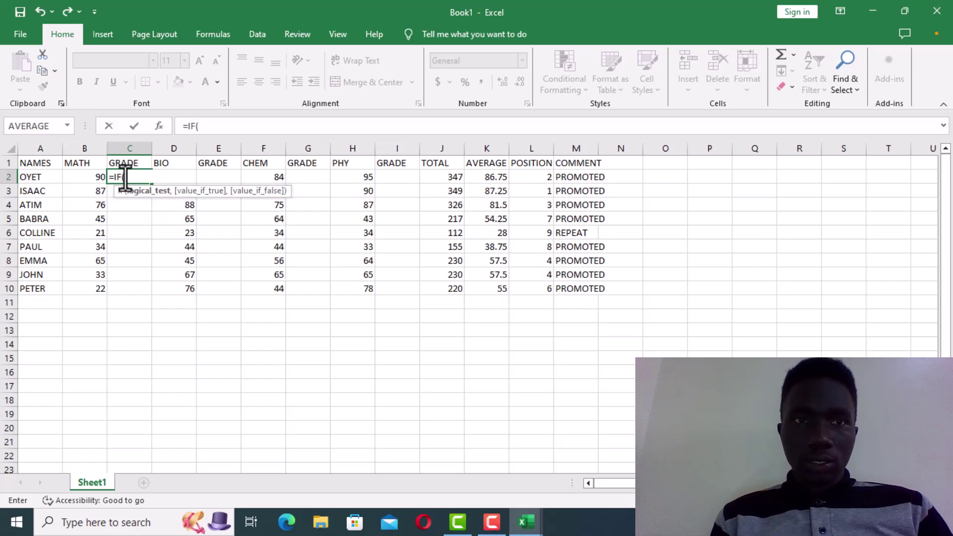
{"action": "type", "text": "B2"}
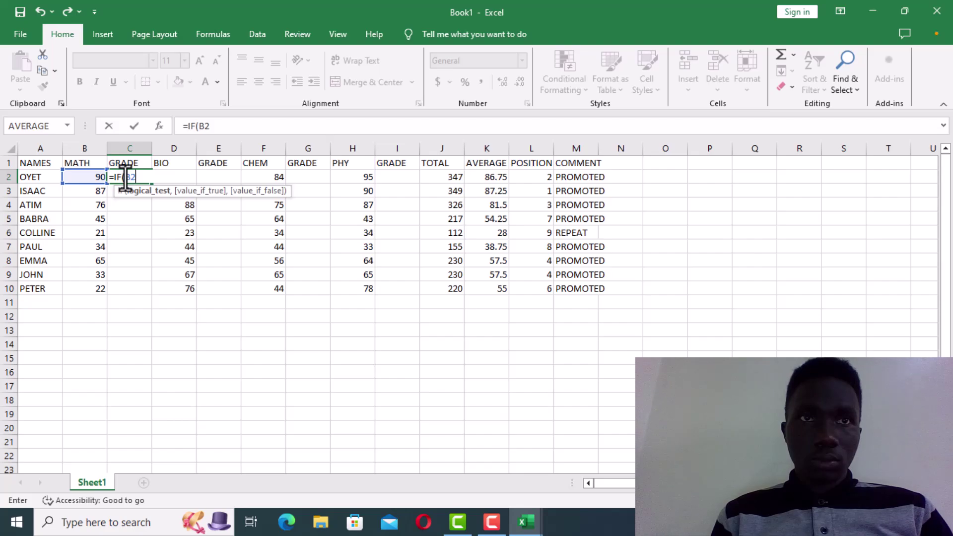
{"action": "type", "text": "<"}
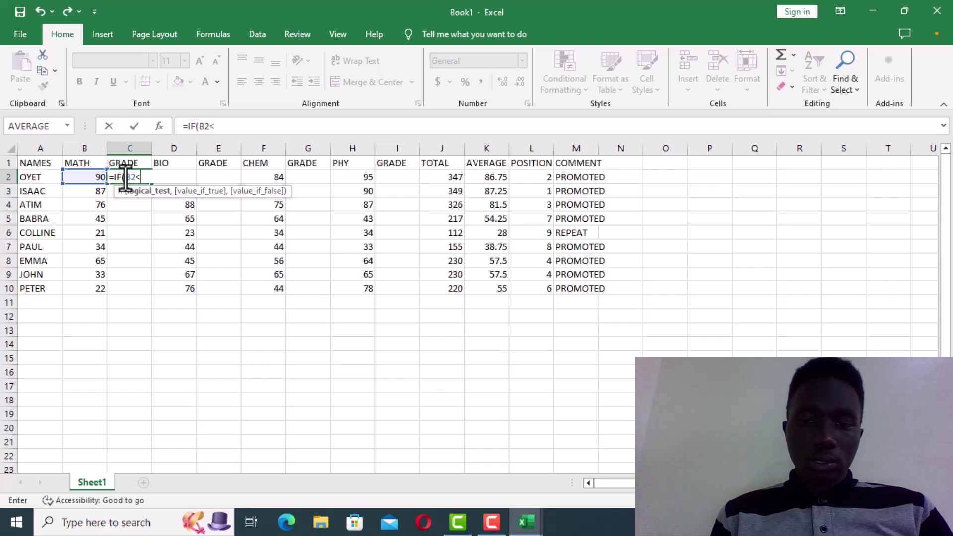
{"action": "type", "text": "20"}
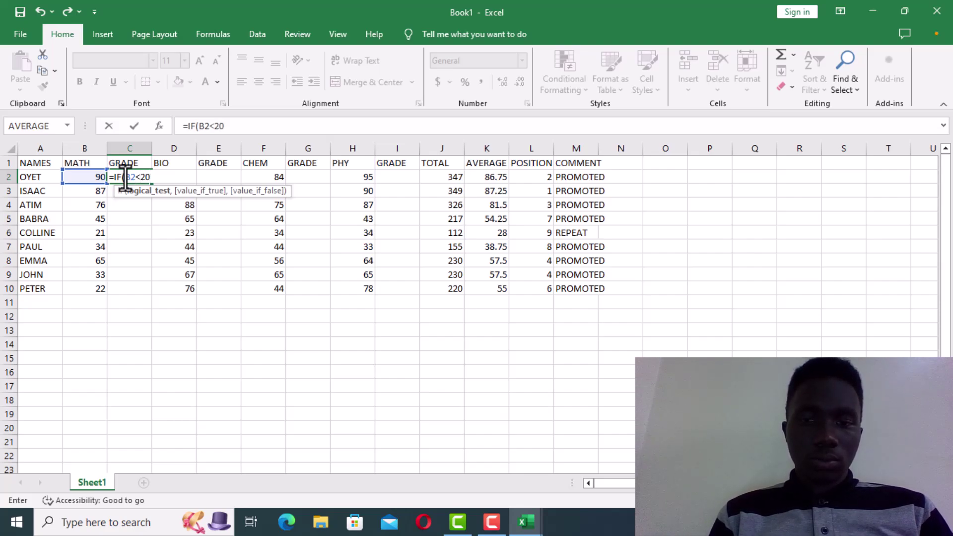
- Add "F9" in double quotes as the result for a MATH mark below 20, followed by a comma
{"action": "type", "text": ","}
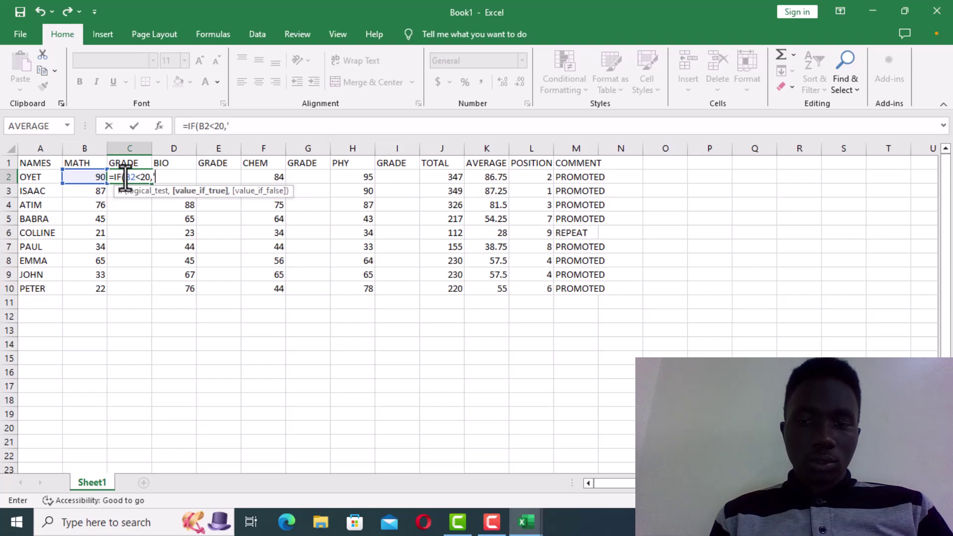
{"action": "type", "text": "F9"}
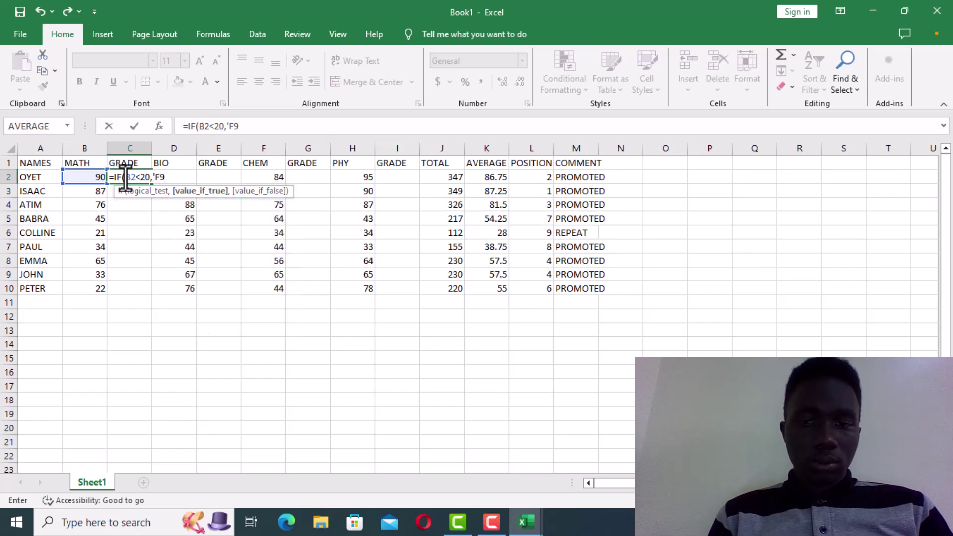
{"action": "key", "text": "BackSpace"}
{"action": "key", "text": "BackSpace"}
{"action": "key", "text": "BackSpace"}
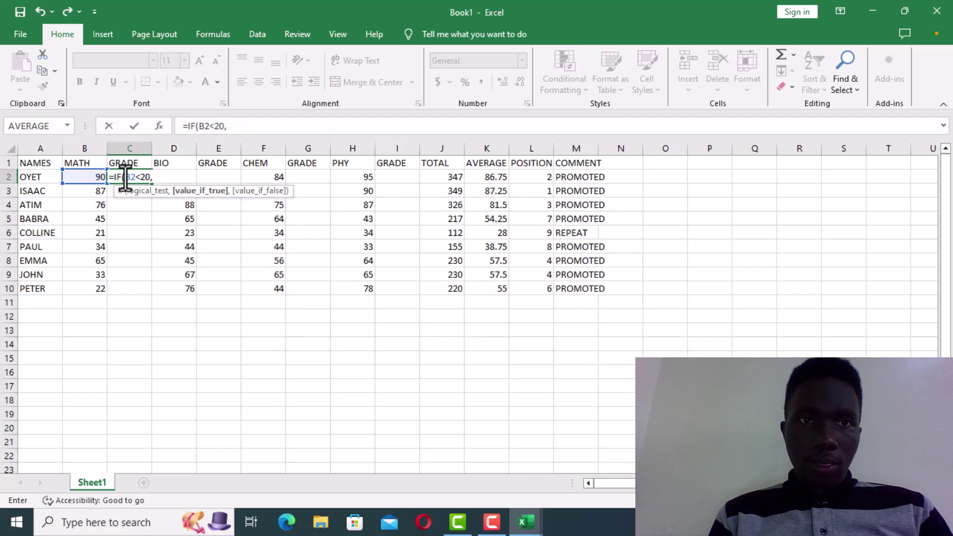
{"action": "type", "text": "\""}
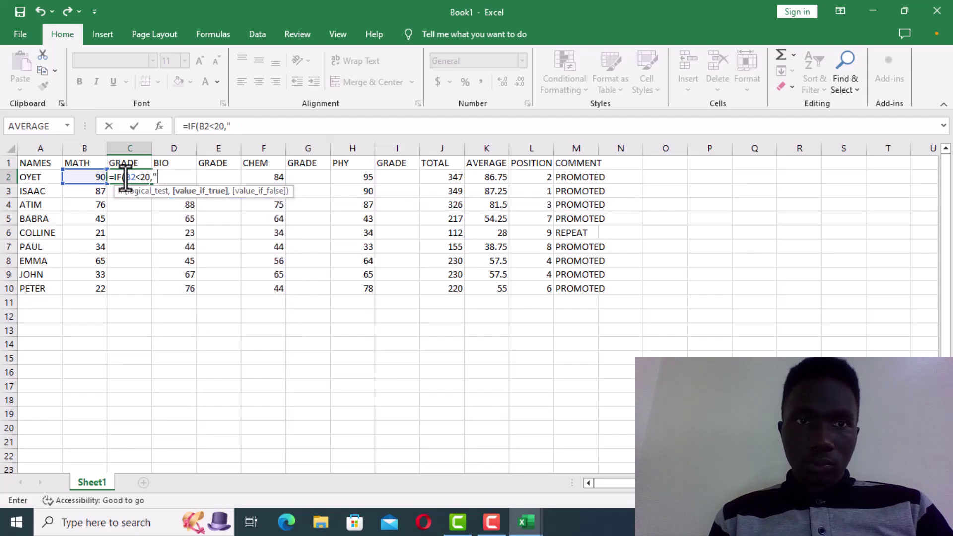
{"action": "type", "text": "F9"}
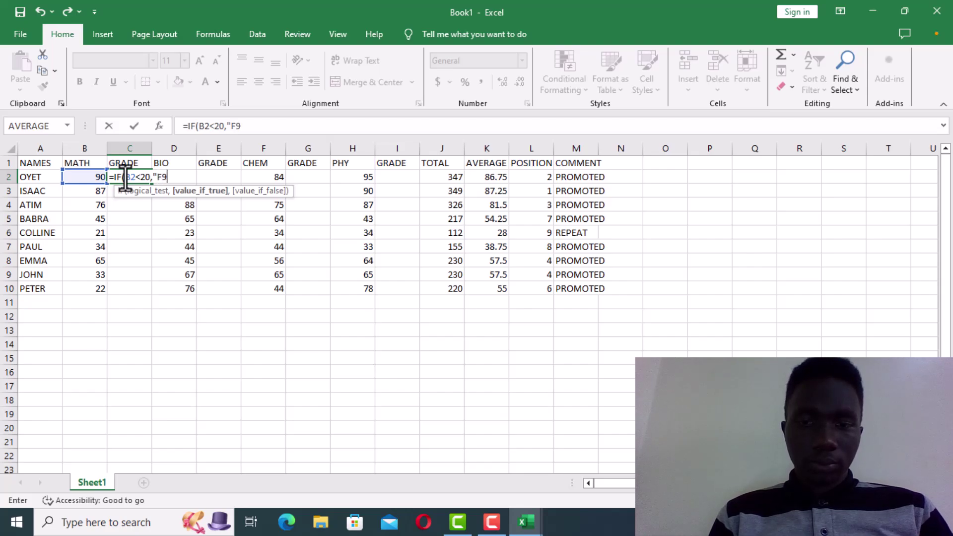
{"action": "type", "text": "\""}
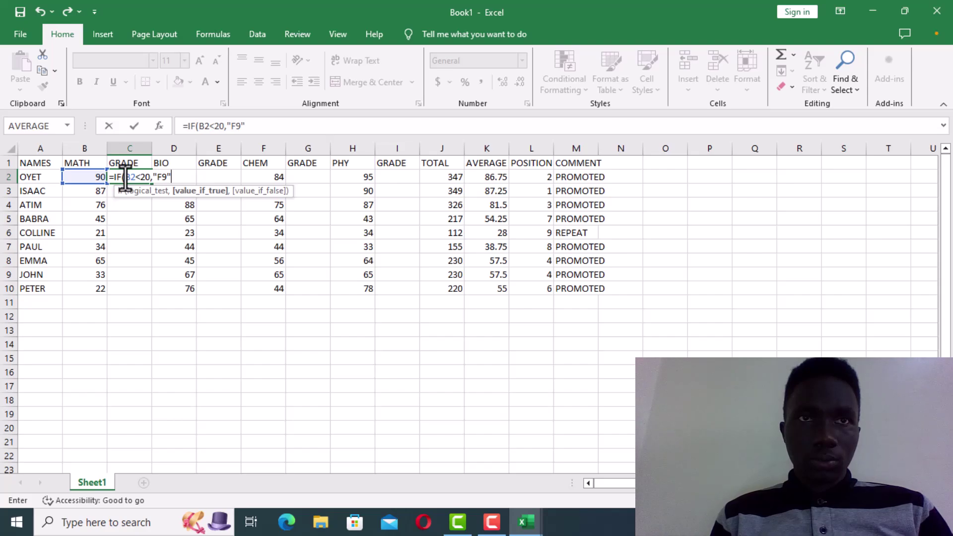
{"action": "type", "text": ","}
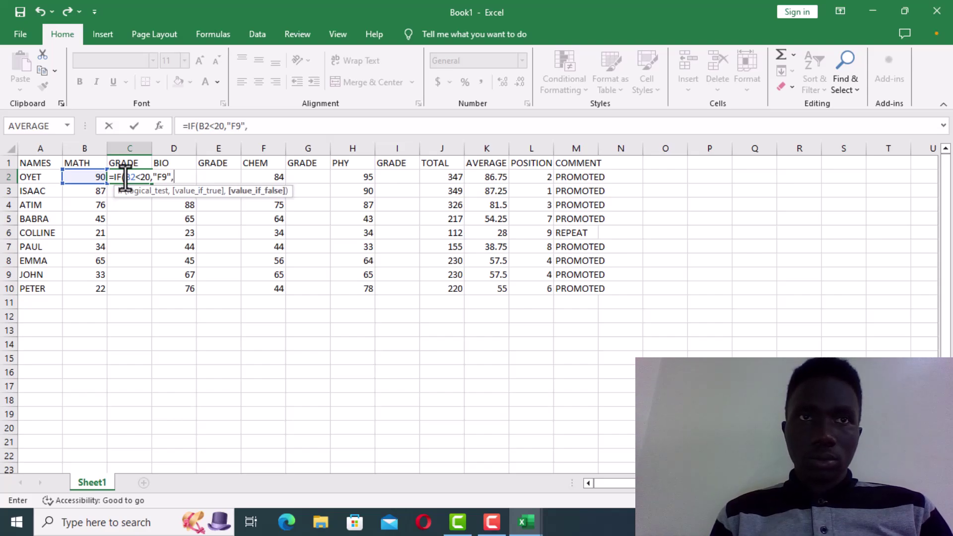
- Nest a second IF in the C2 formula that returns "P8" for marks below 30, IF(B2<30,"P8",
{"action": "type", "text": "IF"}
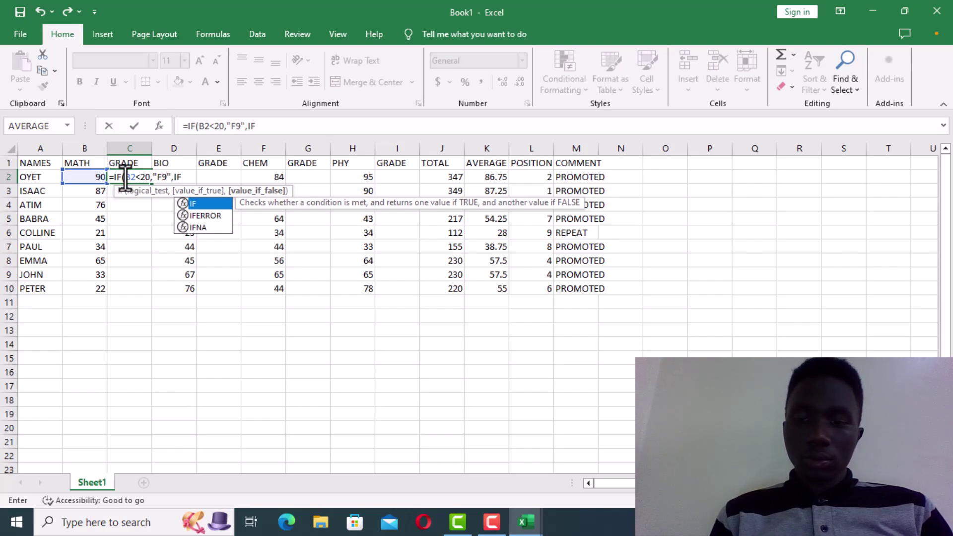
{"action": "type", "text": "("}
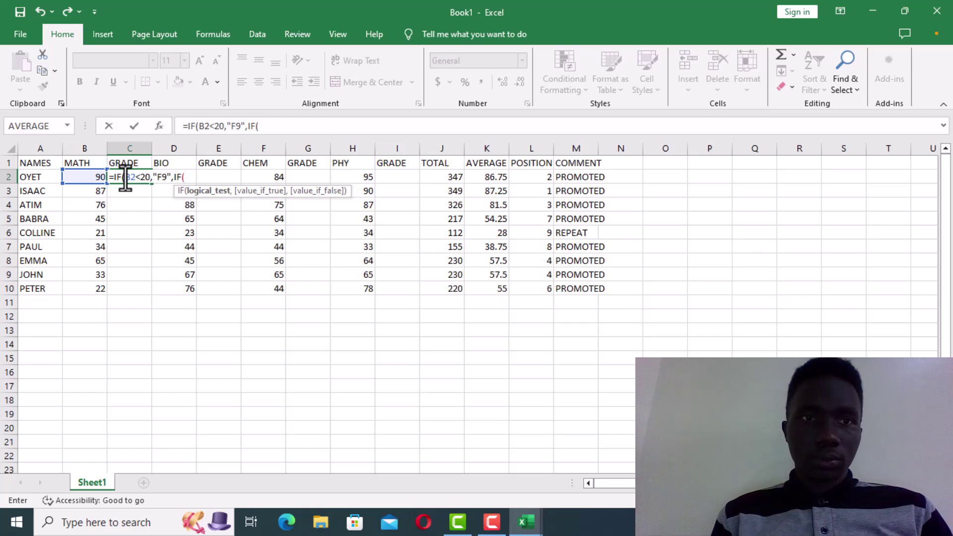
{"action": "type", "text": "B2"}
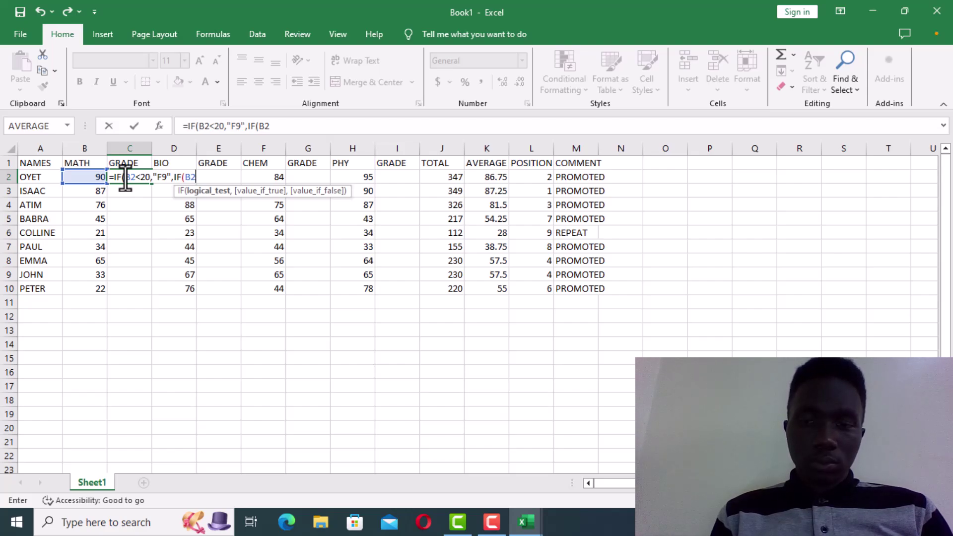
{"action": "type", "text": "<30"}
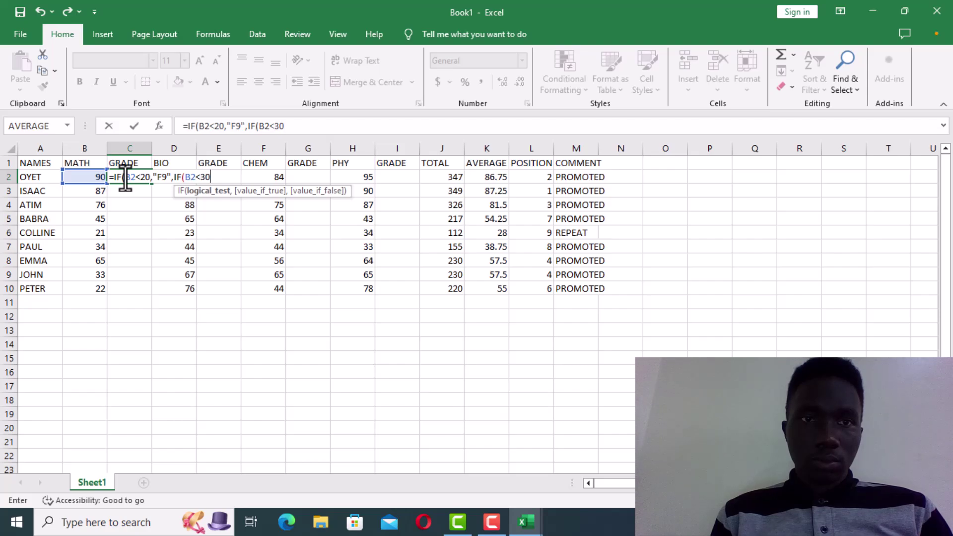
{"action": "type", "text": ",\""}
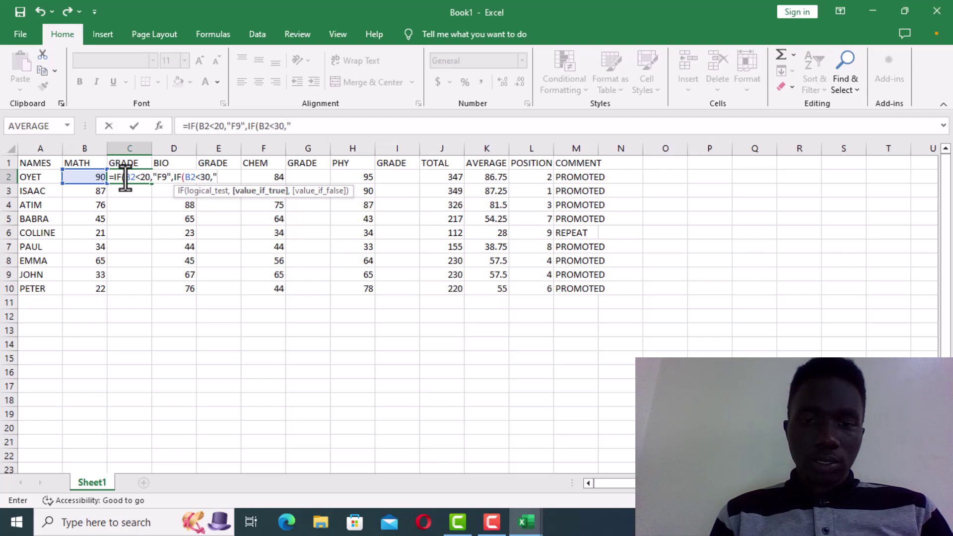
{"action": "type", "text": "P8"}
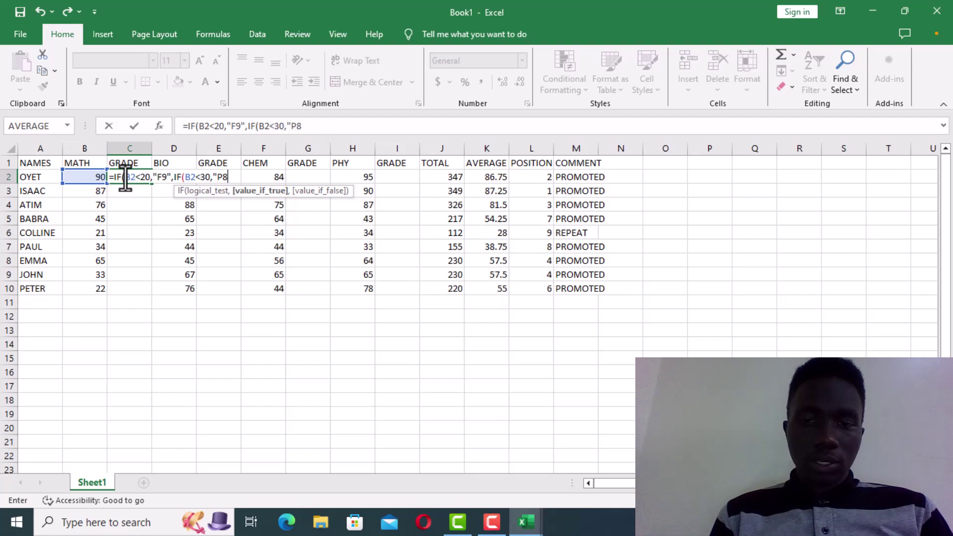
{"action": "type", "text": "\""}
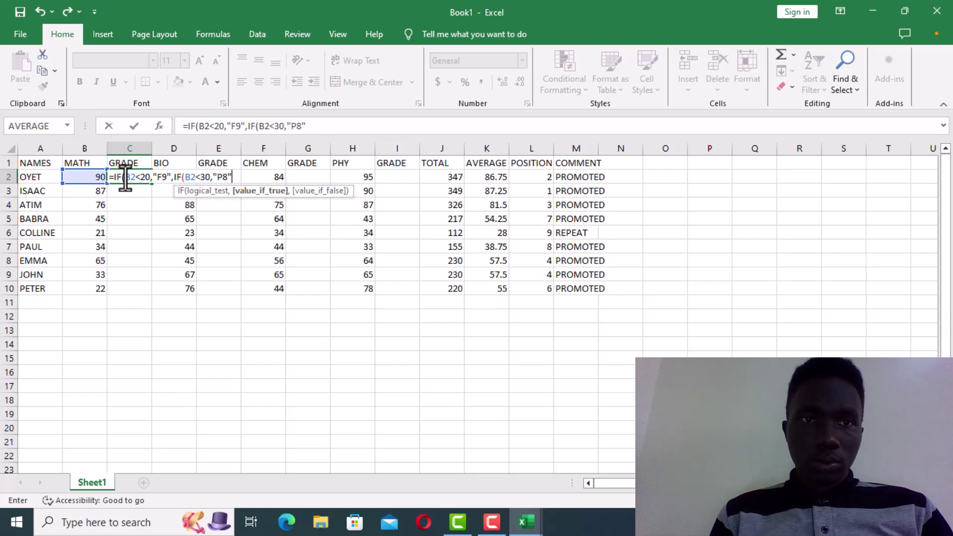
{"action": "type", "text": ","}
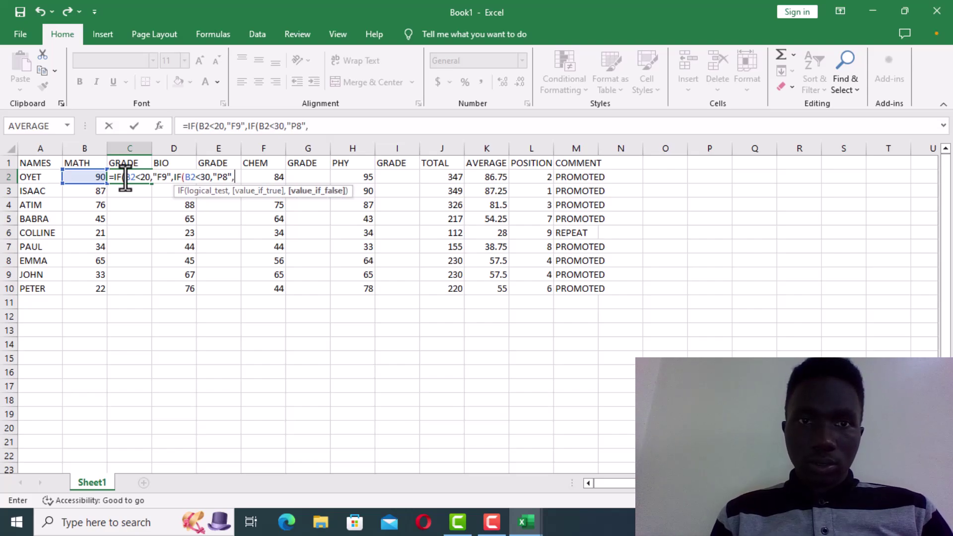
- Nest a third IF in the C2 formula that tests for a MATH mark below 40, IF(B2<40
{"action": "type", "text": "IF("}
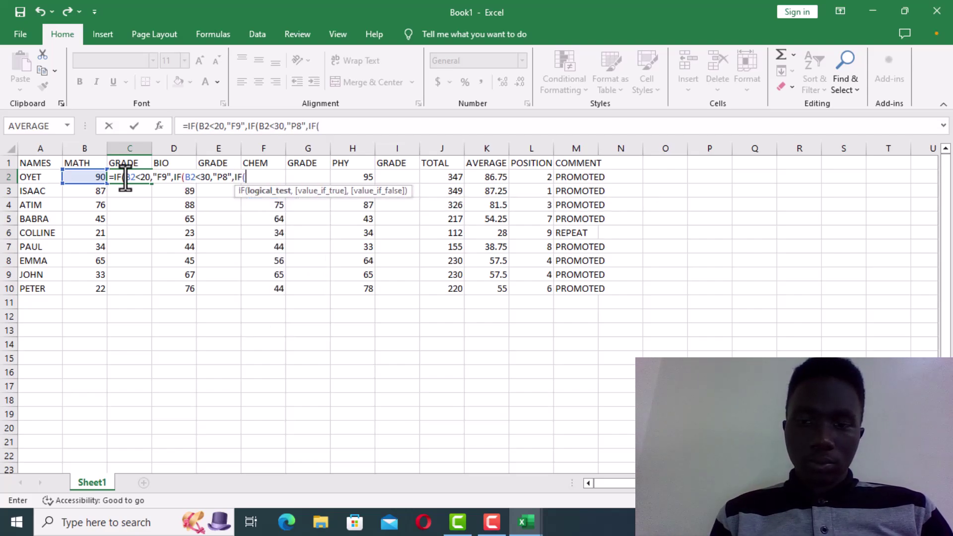
{"action": "type", "text": "B2"}
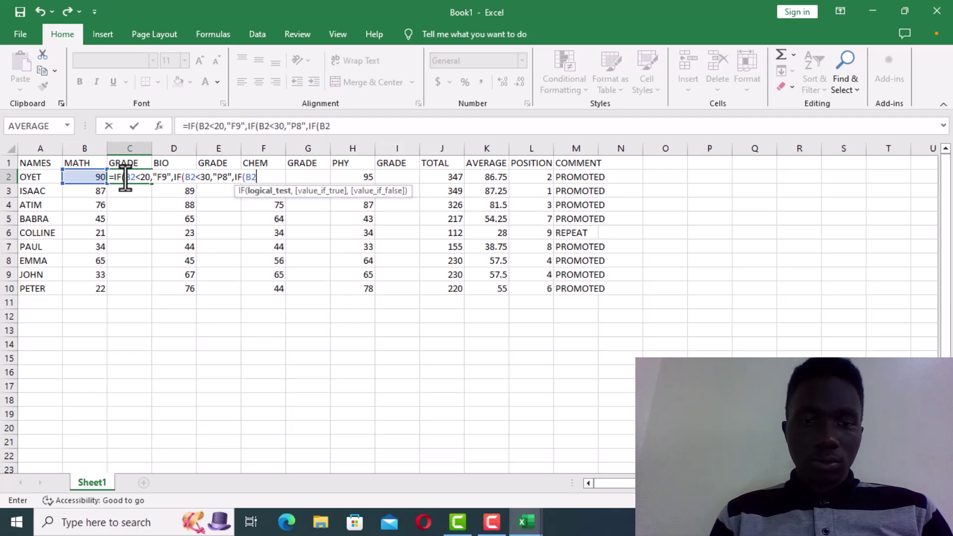
{"action": "type", "text": ","}
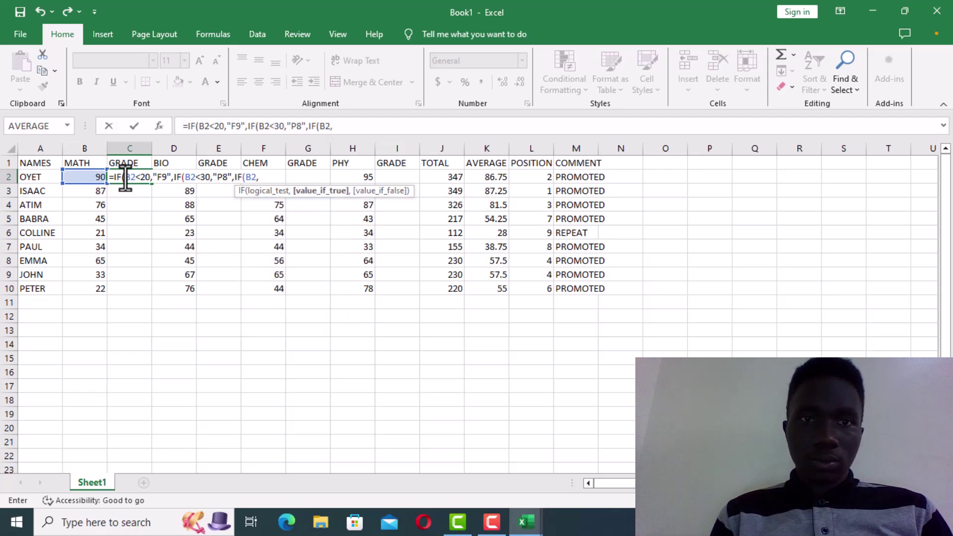
{"action": "key", "text": "BackSpace"}
{"action": "type", "text": "<"}
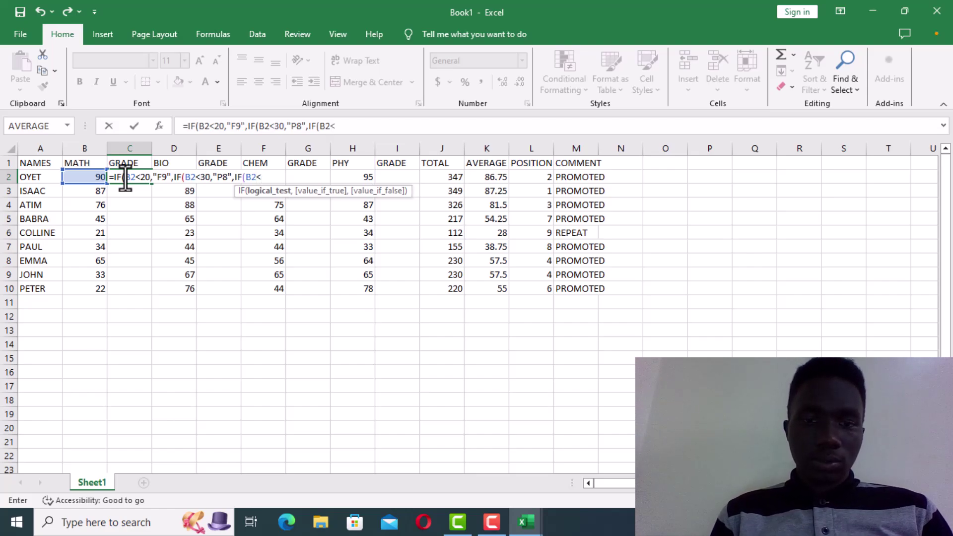
{"action": "type", "text": "30"}
{"action": "key", "text": "BackSpace"}
{"action": "key", "text": "BackSpace"}
{"action": "type", "text": "40"}
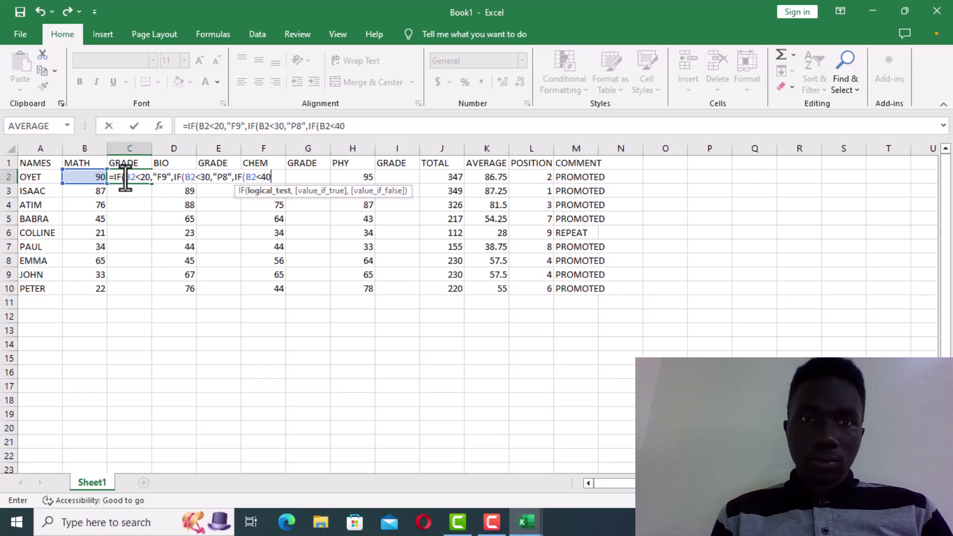
- Add "P7" as the result for a MATH mark below 40 in the C2 formula
{"action": "type", "text": ","}
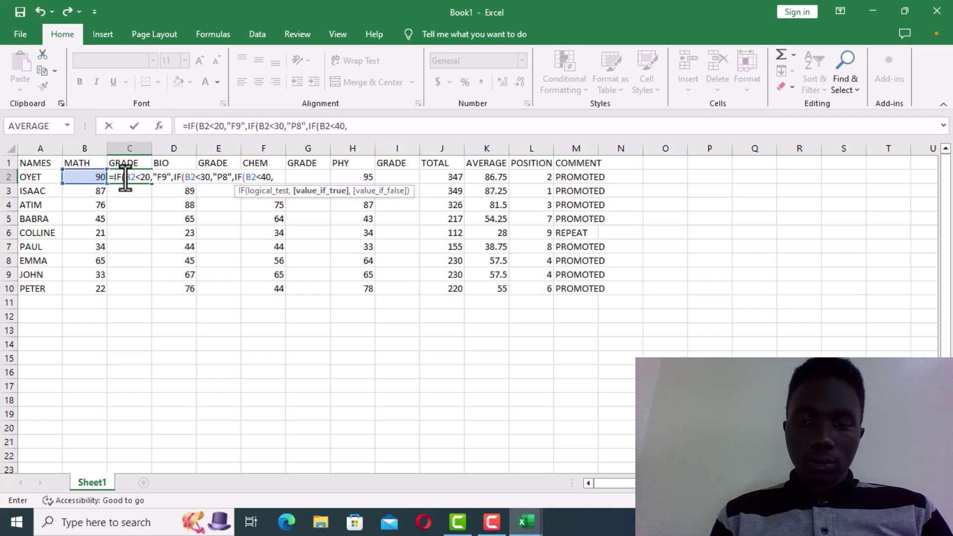
{"action": "type", "text": "\""}
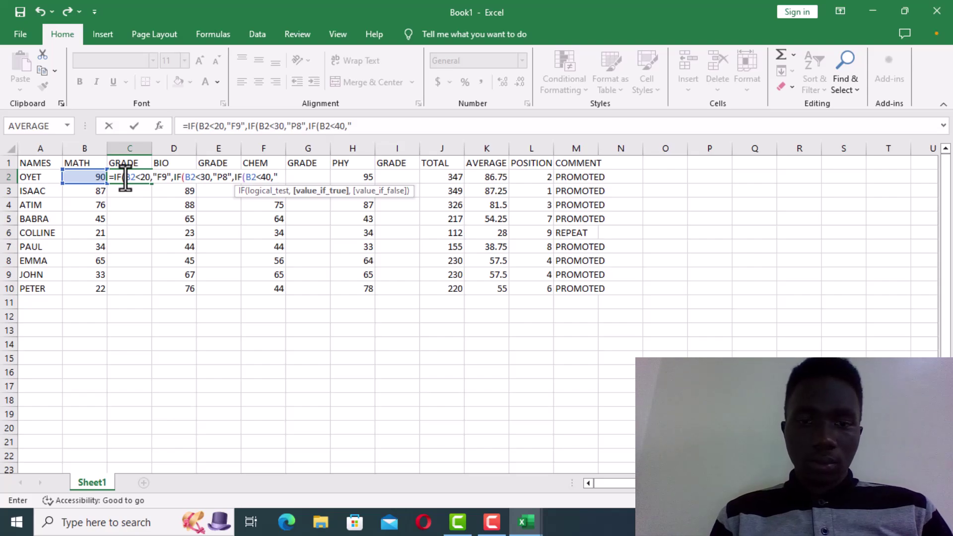
{"action": "type", "text": "P"}
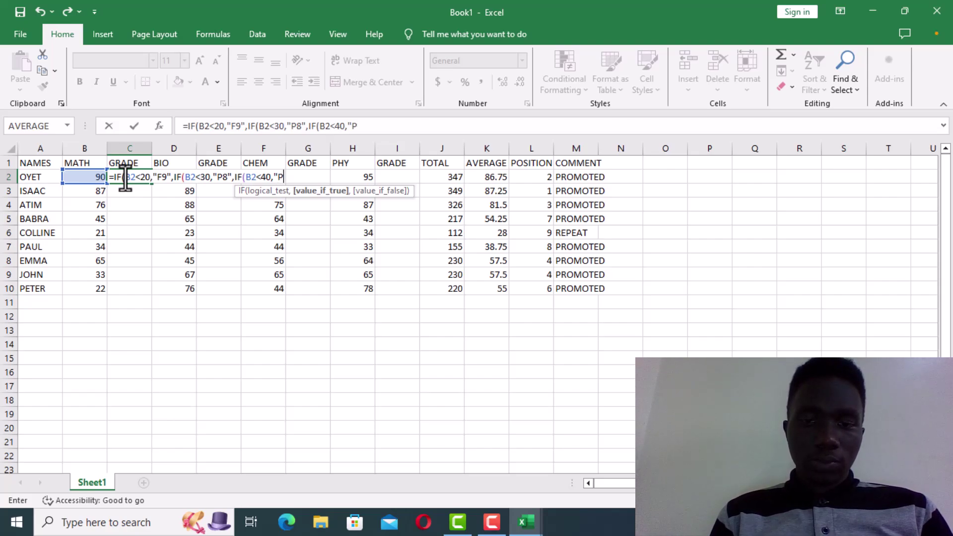
{"action": "type", "text": "7\""}
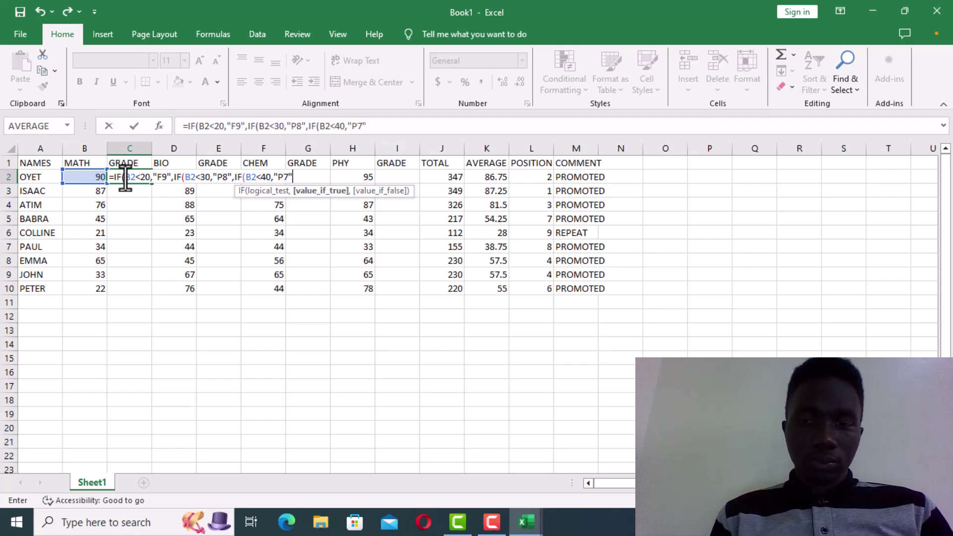
- Nest a fourth IF in the C2 formula that returns "C6" for MATH marks below 50, IF(B2<50,"C6"
{"action": "type", "text": ",I"}
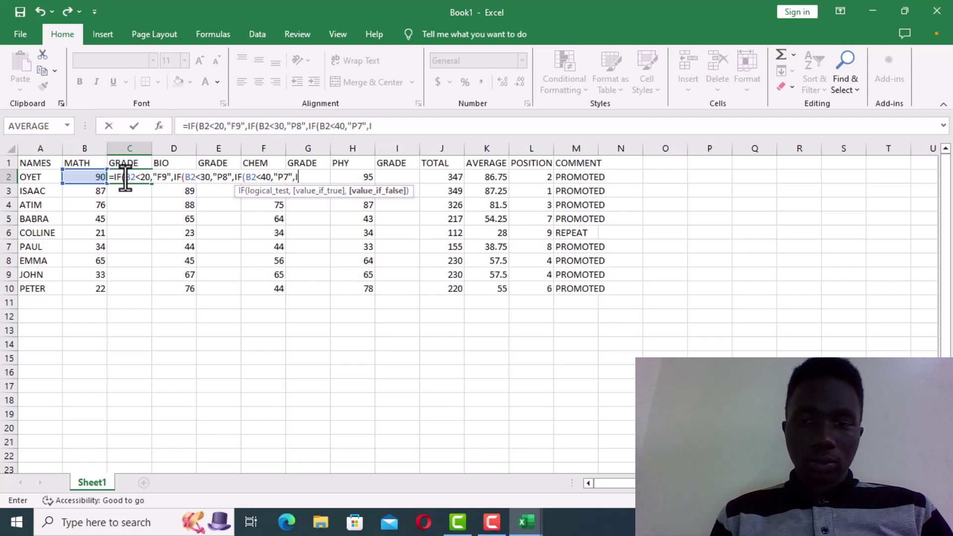
{"action": "type", "text": "F"}
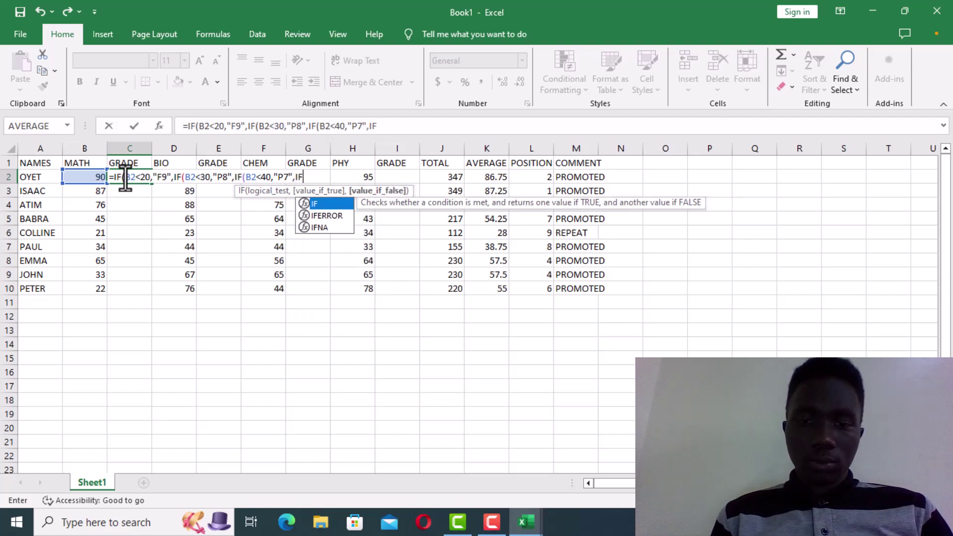
{"action": "type", "text": "("}
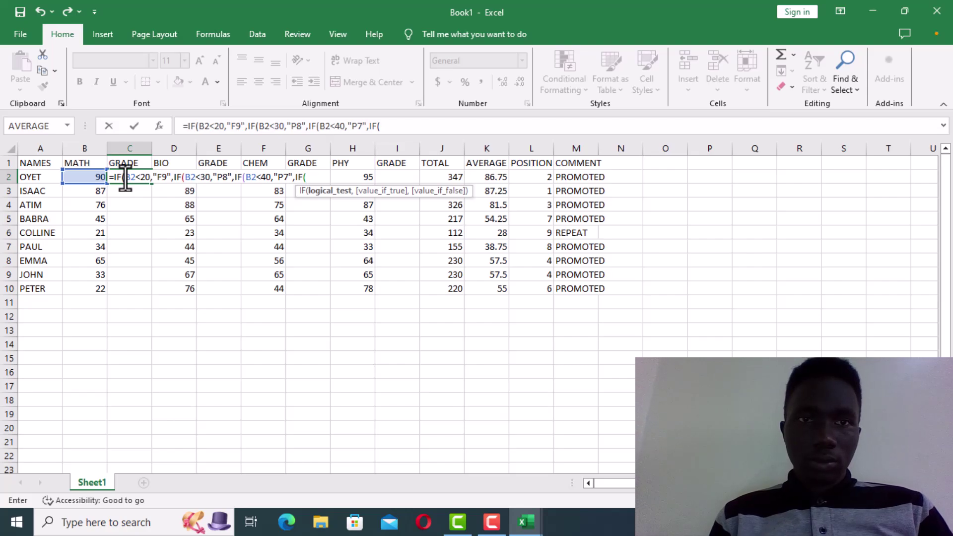
{"action": "type", "text": "B2"}
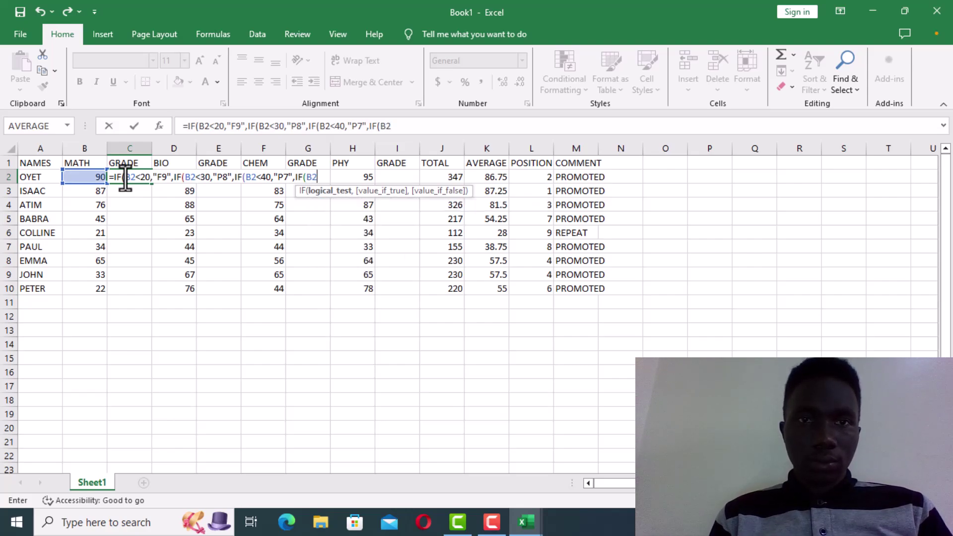
{"action": "type", "text": "<50"}
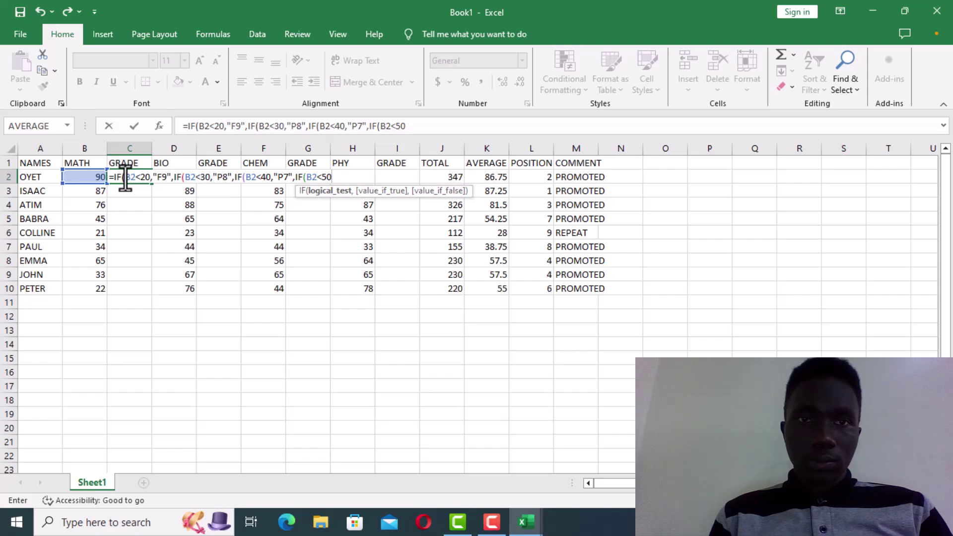
{"action": "type", "text": ",\"C6"}
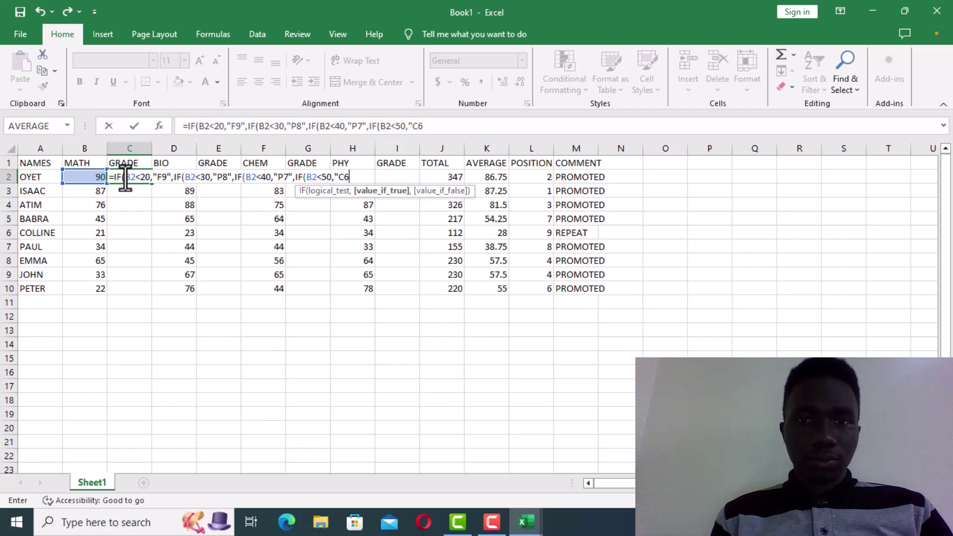
{"action": "type", "text": "\""}
- Try to commit the unfinished nested IF formula in C2, declining the proposed correction
{"action": "key", "text": "Return"}
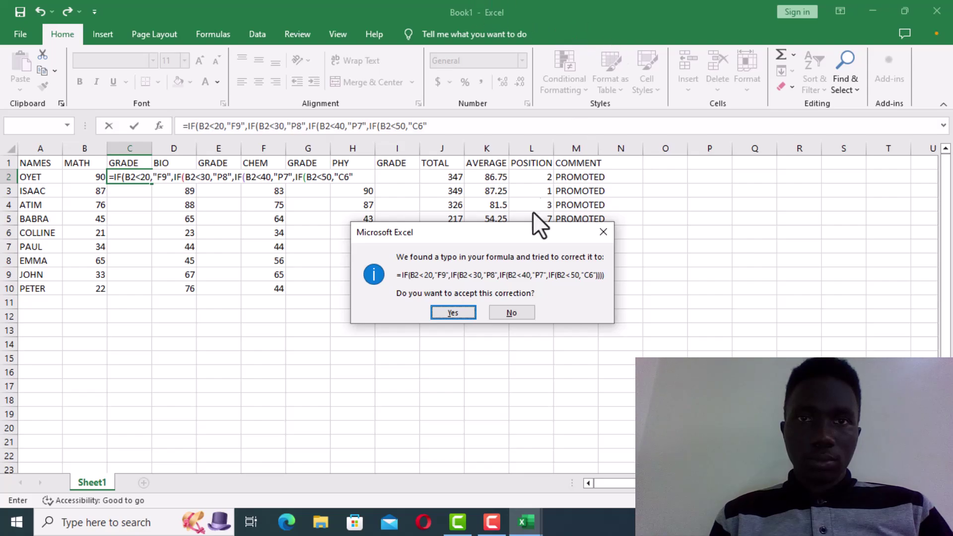
{"action": "left_click", "coordinate": [599, 237]}
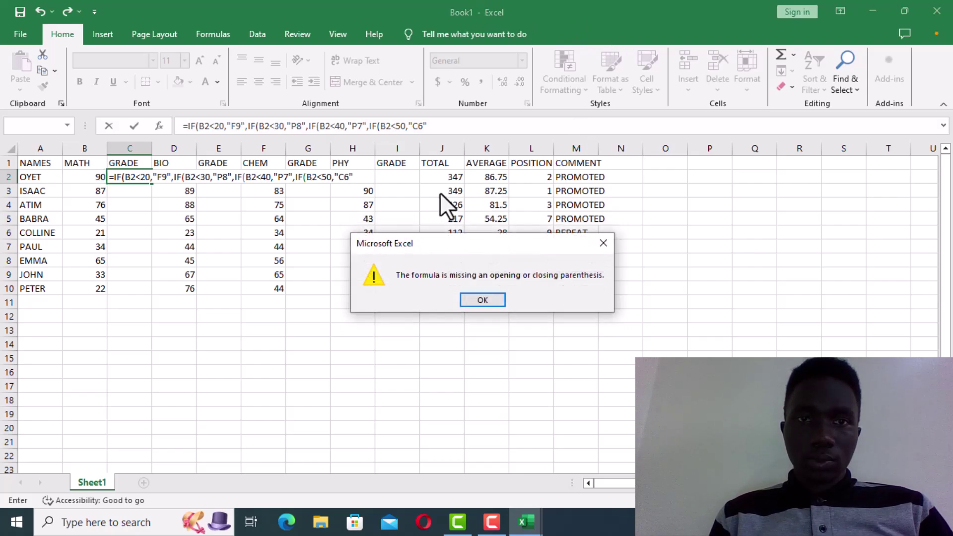
{"action": "left_click", "coordinate": [603, 243]}
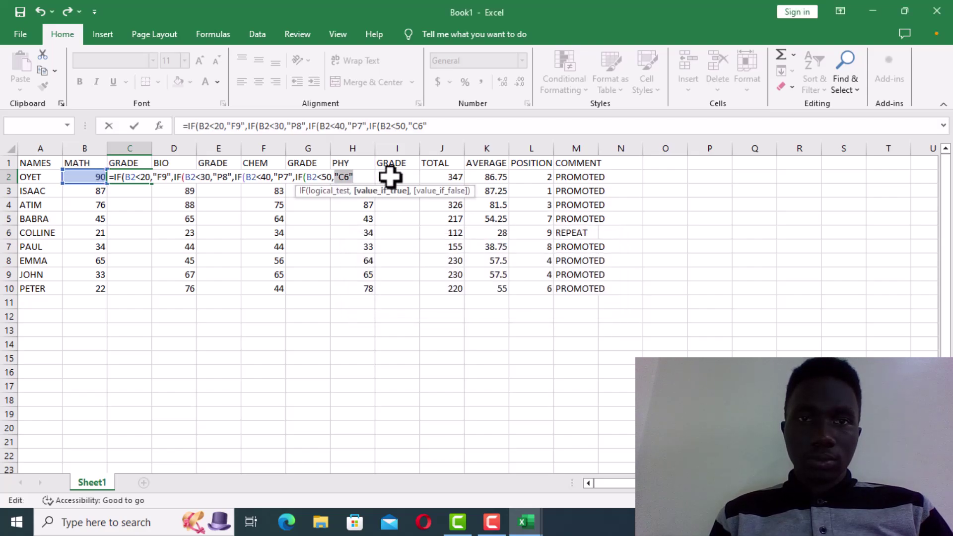
- Re-enter "C6" as the result for a MATH mark below 50 in the C2 formula, followed by a comma
{"action": "type", "text": ","}
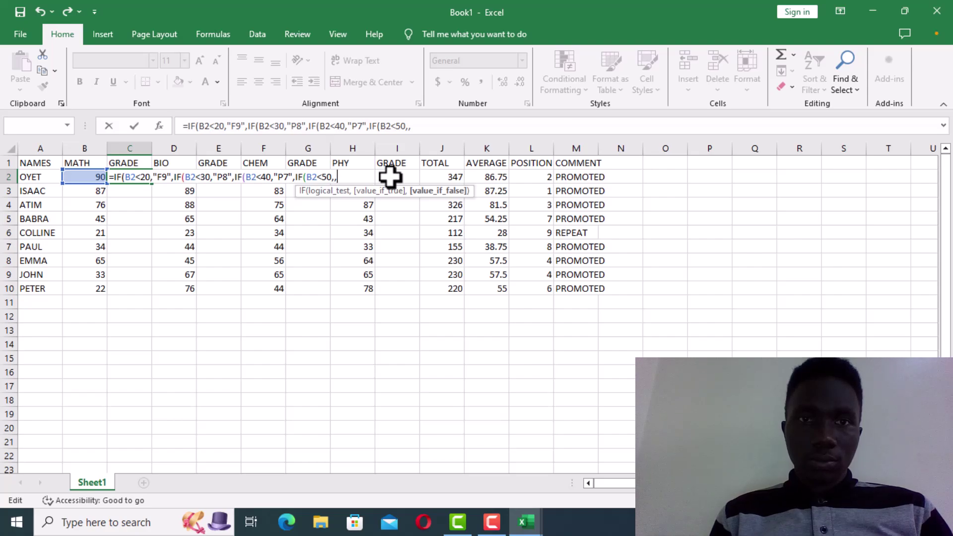
{"action": "key", "text": "BackSpace"}
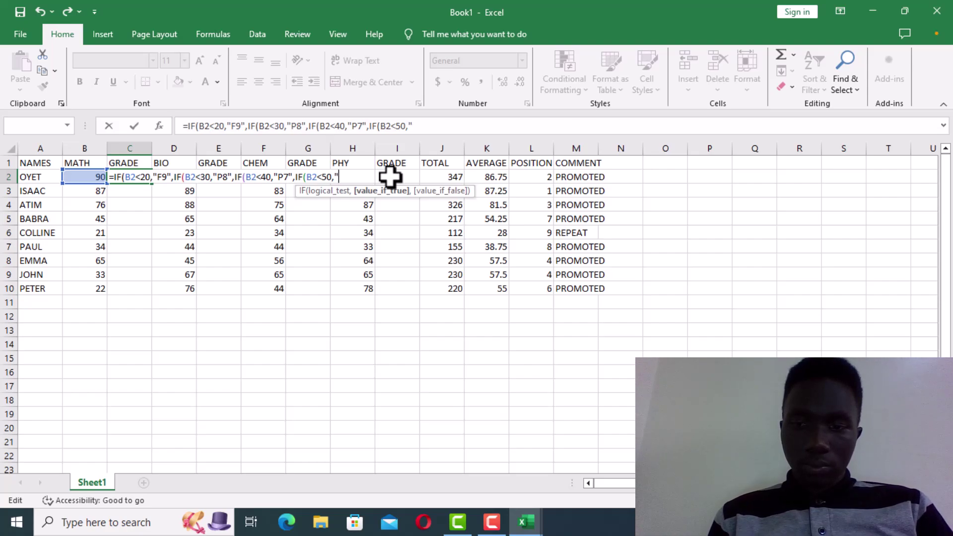
{"action": "type", "text": "\"C6"}
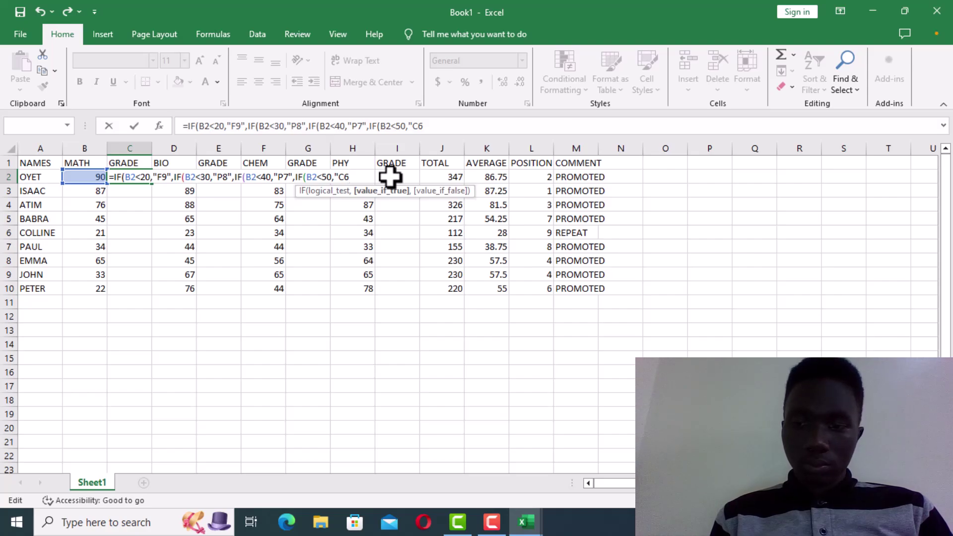
{"action": "type", "text": "\""}
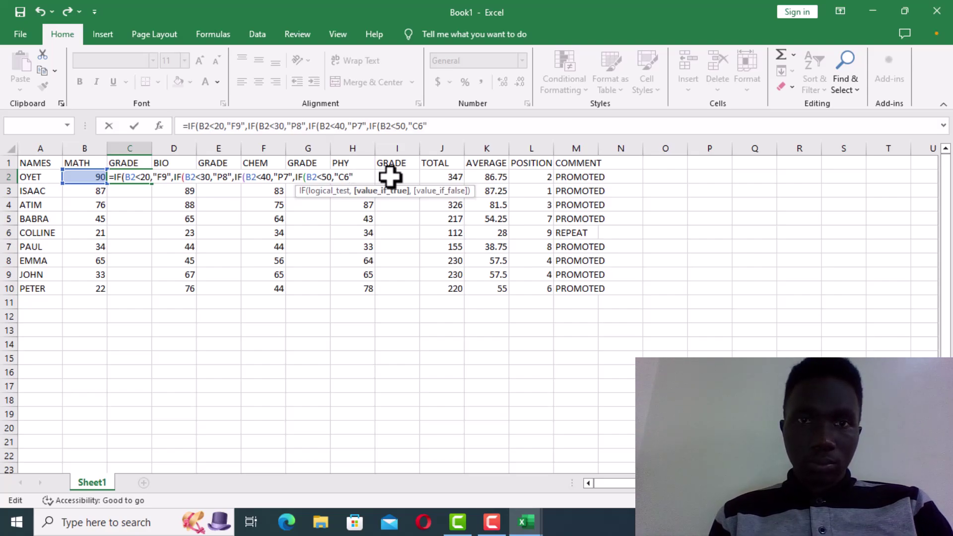
{"action": "type", "text": ","}
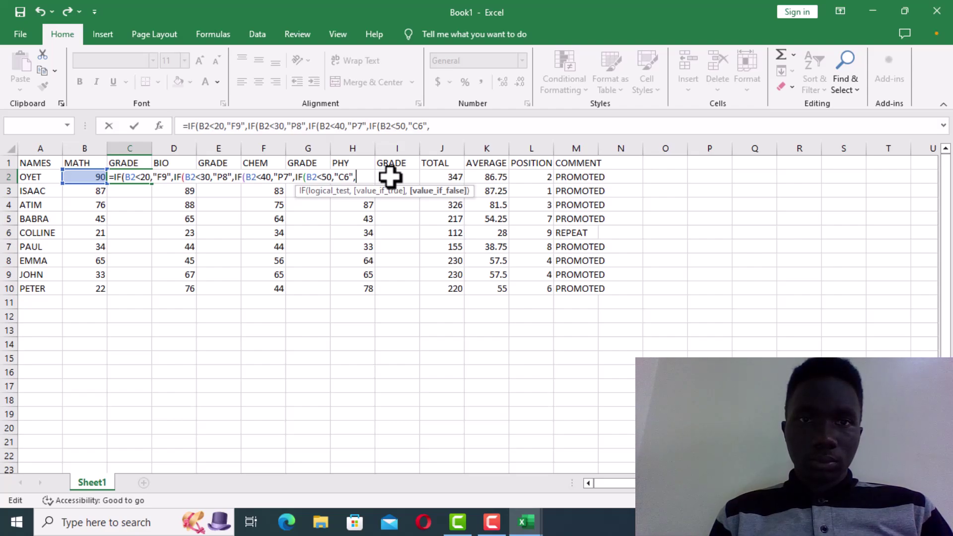
- Nest a fifth IF in the C2 formula that returns "C5" for MATH marks below 60, IF(B2<60,"C5"
{"action": "type", "text": "IF"}
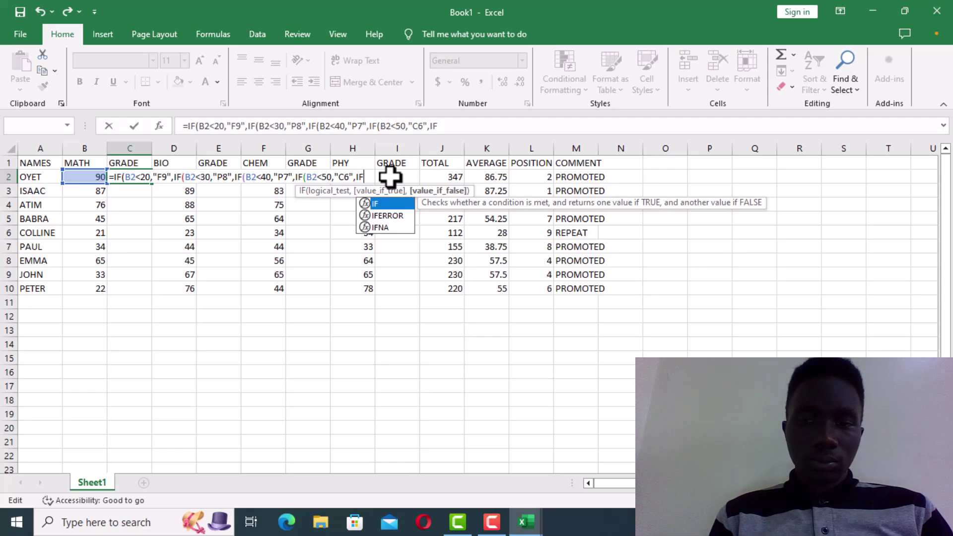
{"action": "type", "text": "("}
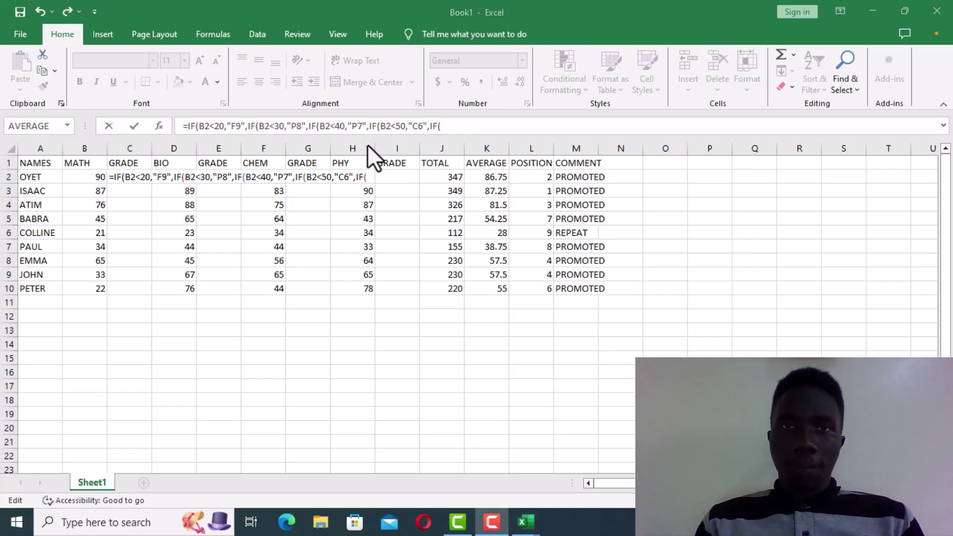
{"action": "left_click", "coordinate": [370, 176]}
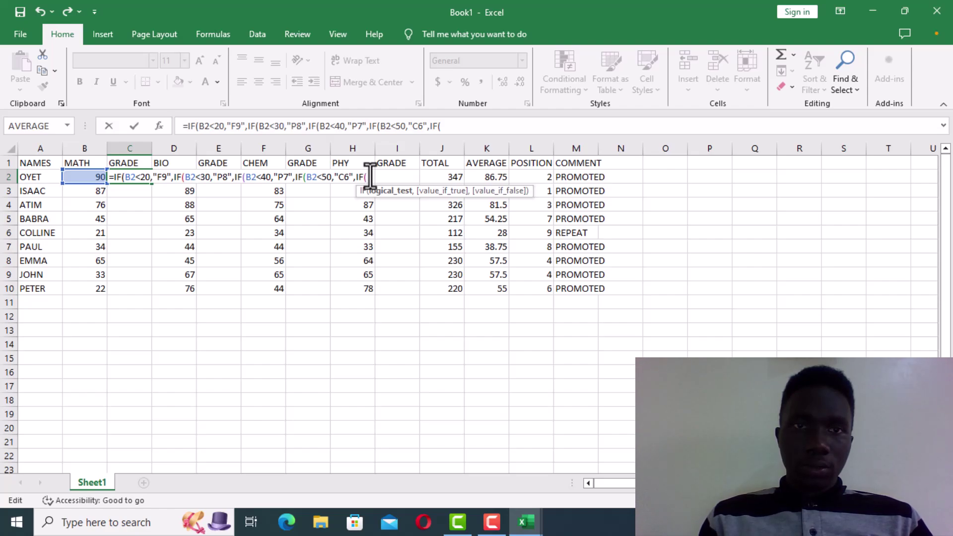
{"action": "type", "text": "B2"}
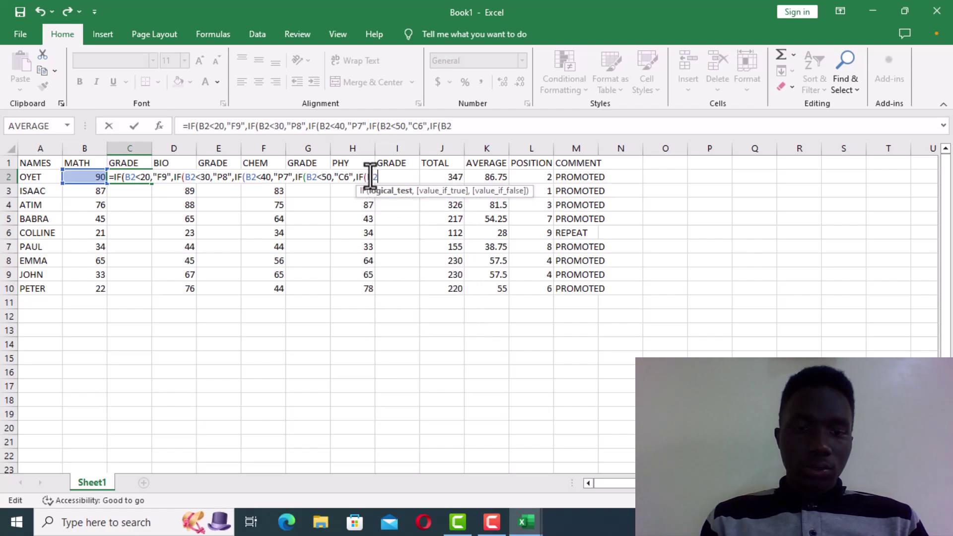
{"action": "type", "text": "<"}
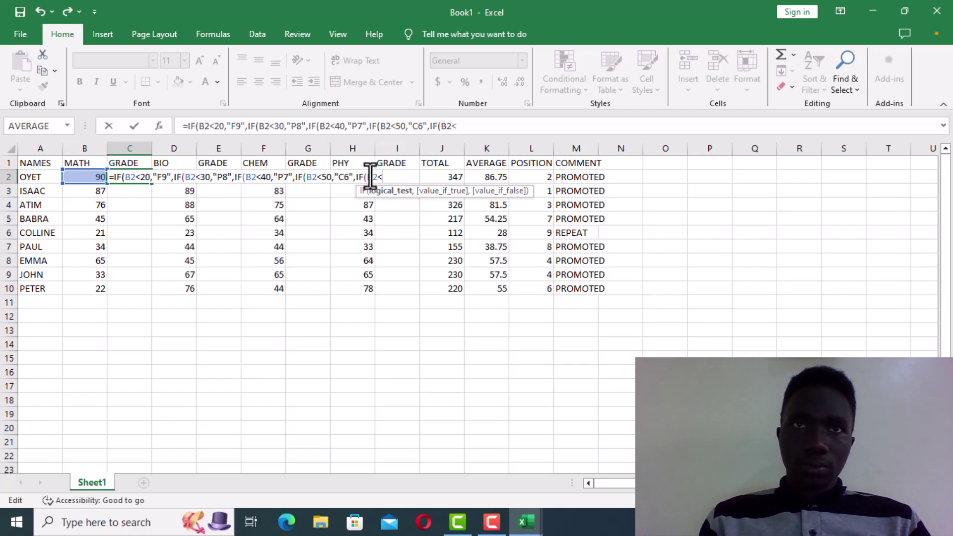
{"action": "type", "text": "60"}
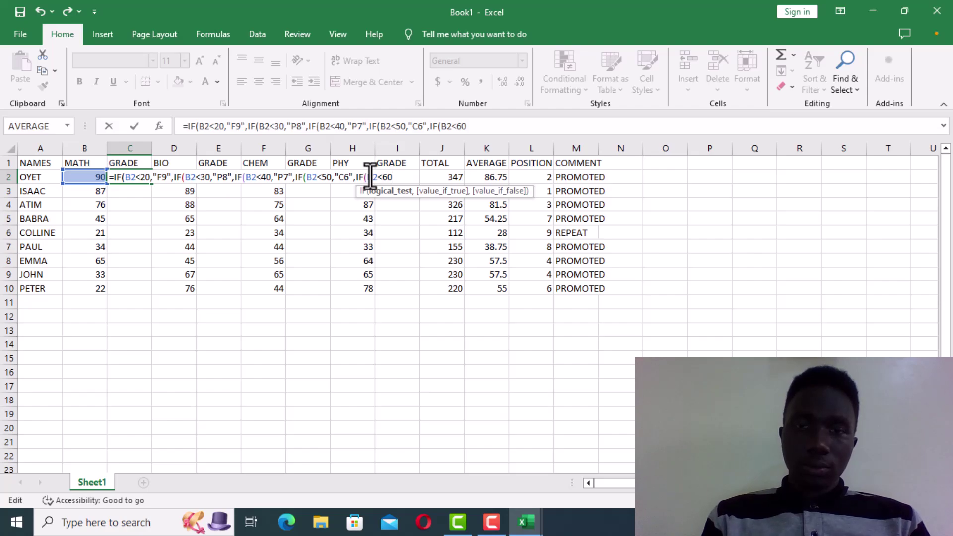
{"action": "type", "text": ","}
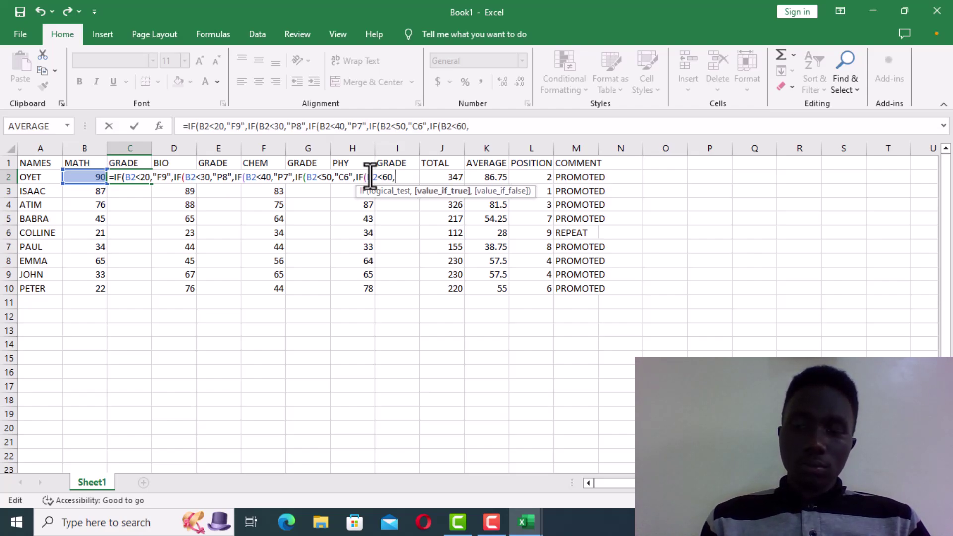
{"action": "type", "text": "\""}
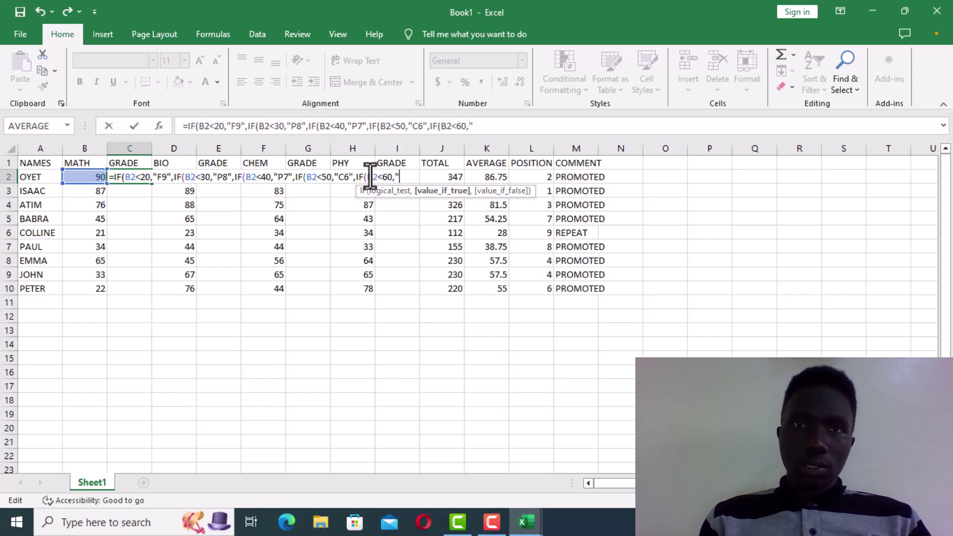
{"action": "type", "text": "C"}
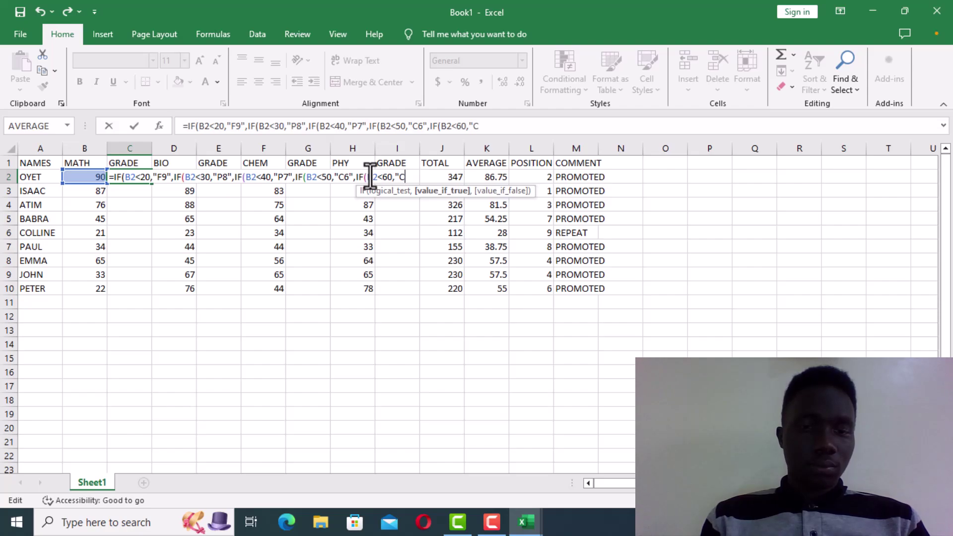
{"action": "type", "text": "5"}
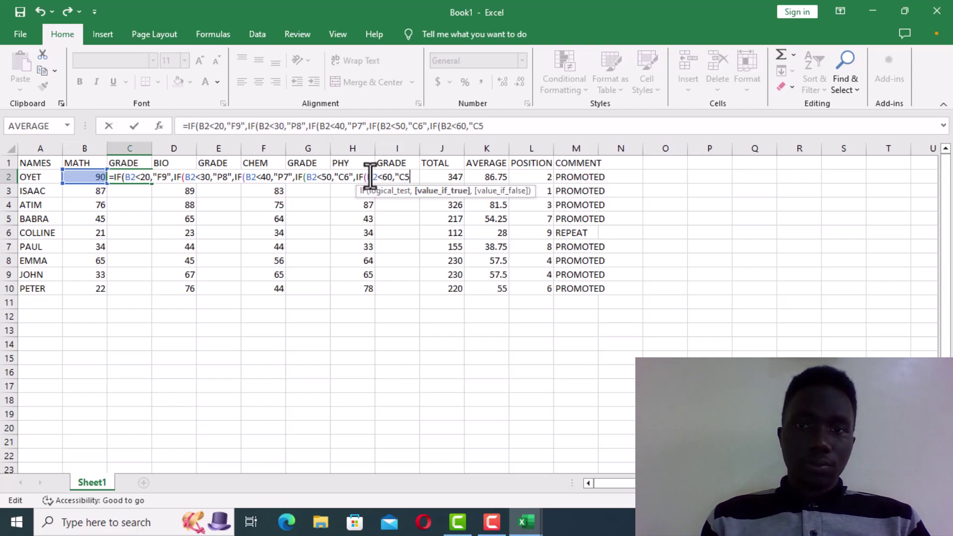
{"action": "type", "text": "\""}
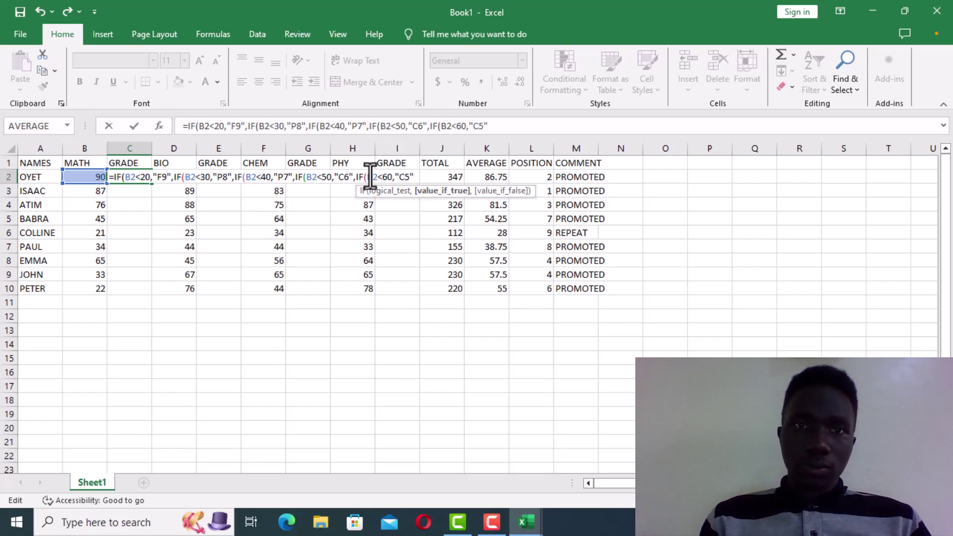
- Nest a sixth IF in the C2 formula that returns "C4" for MATH marks below 70, ending with a comma: IF(B2<70,"C4",
{"action": "type", "text": ",IF"}
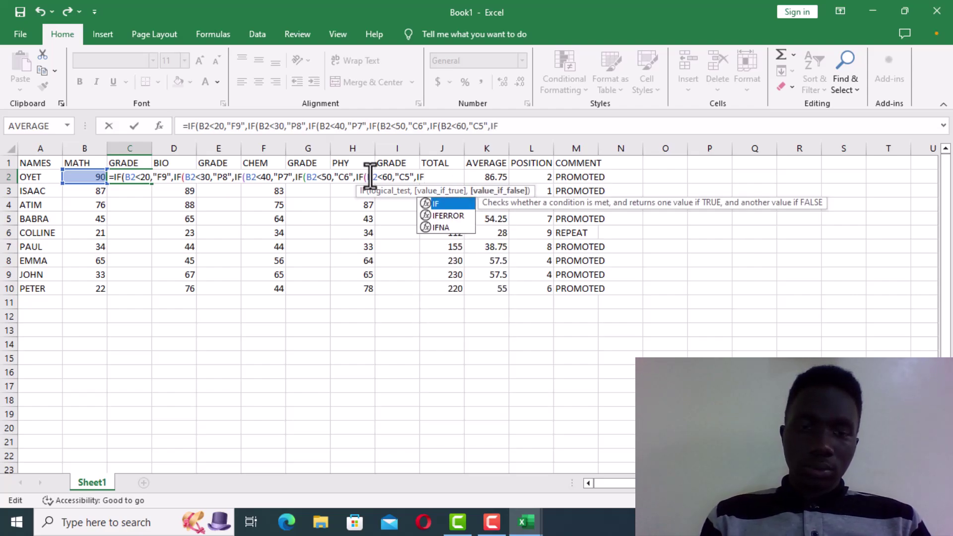
{"action": "type", "text": "("}
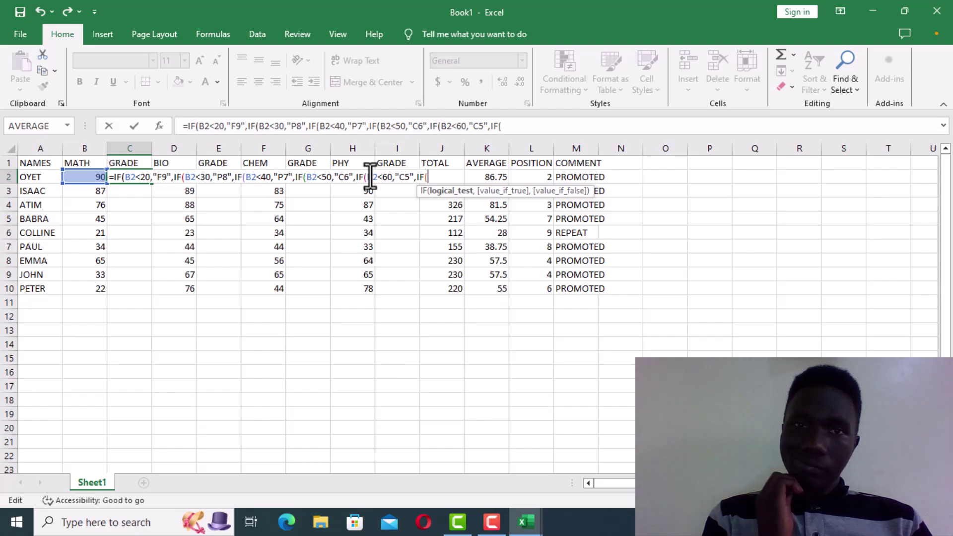
{"action": "type", "text": "B2"}
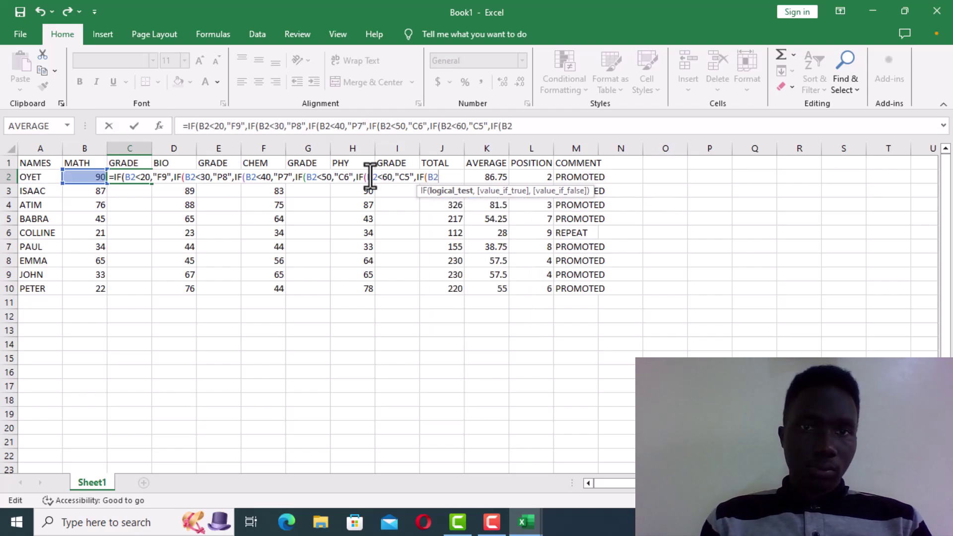
{"action": "type", "text": ","}
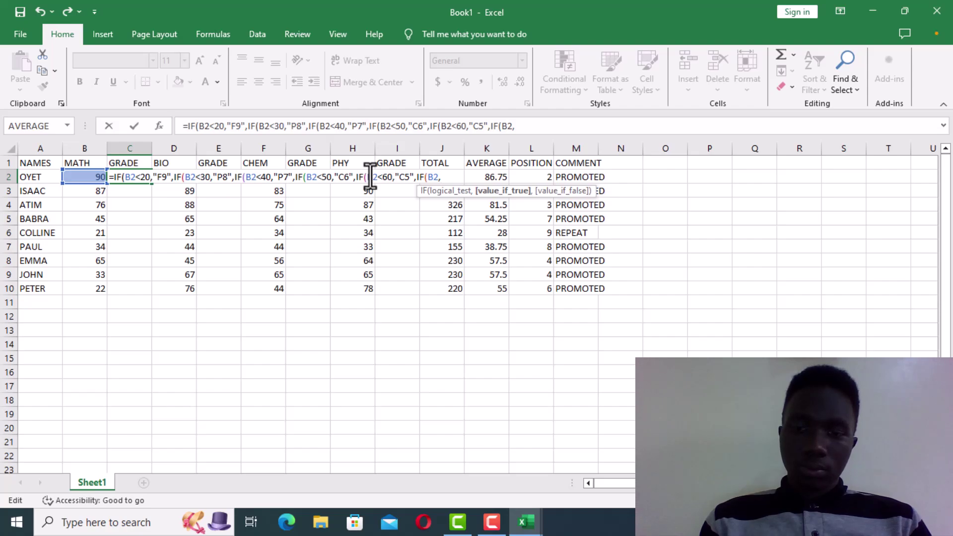
{"action": "key", "text": "BackSpace"}
{"action": "type", "text": "<"}
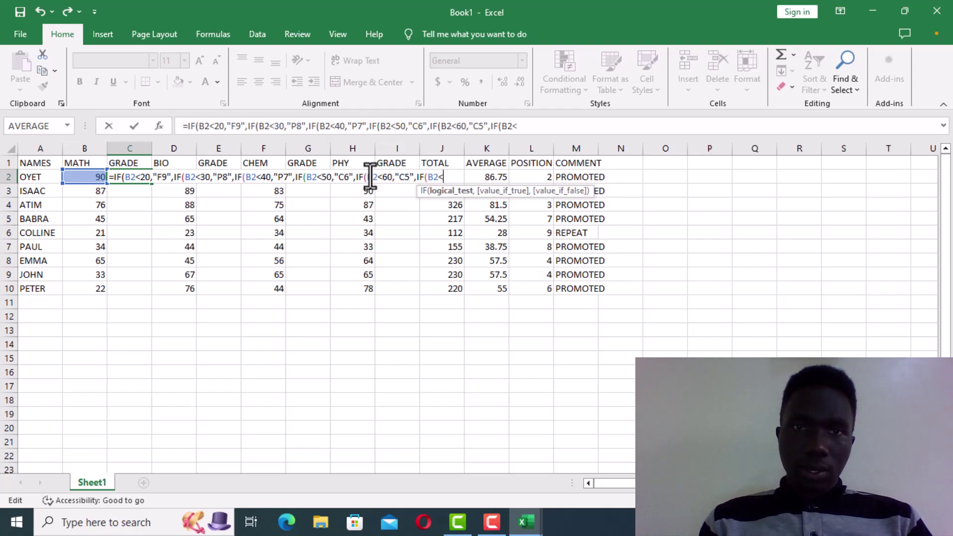
{"action": "type", "text": "70"}
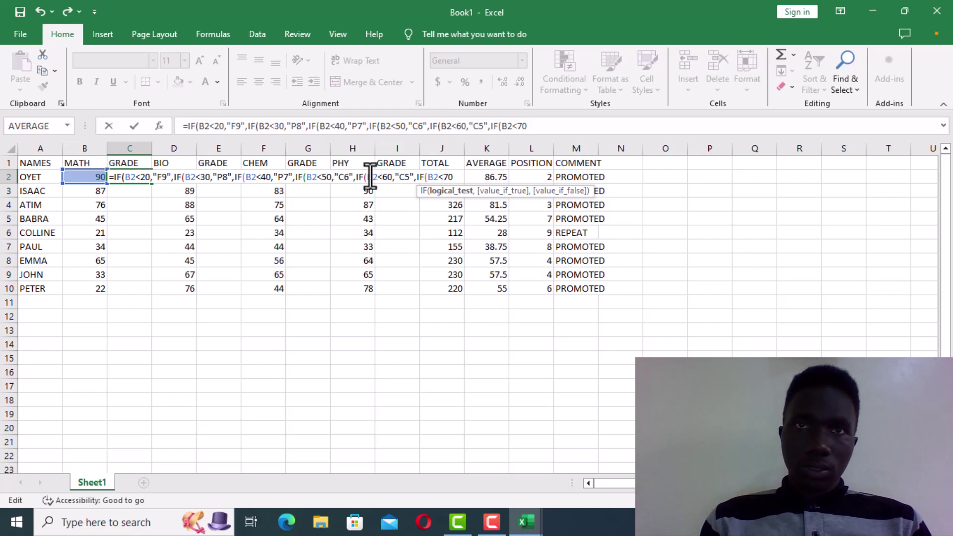
{"action": "type", "text": ","}
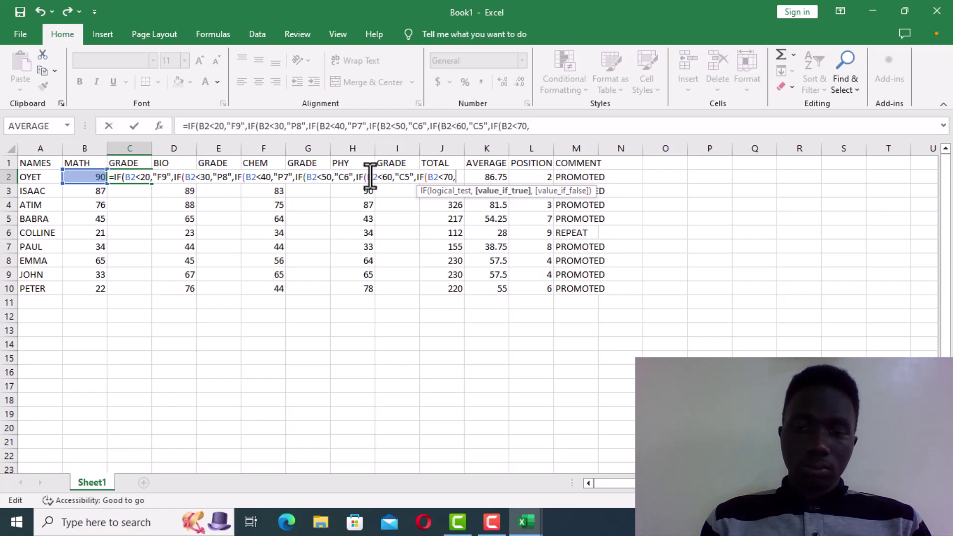
{"action": "type", "text": "\"C4"}
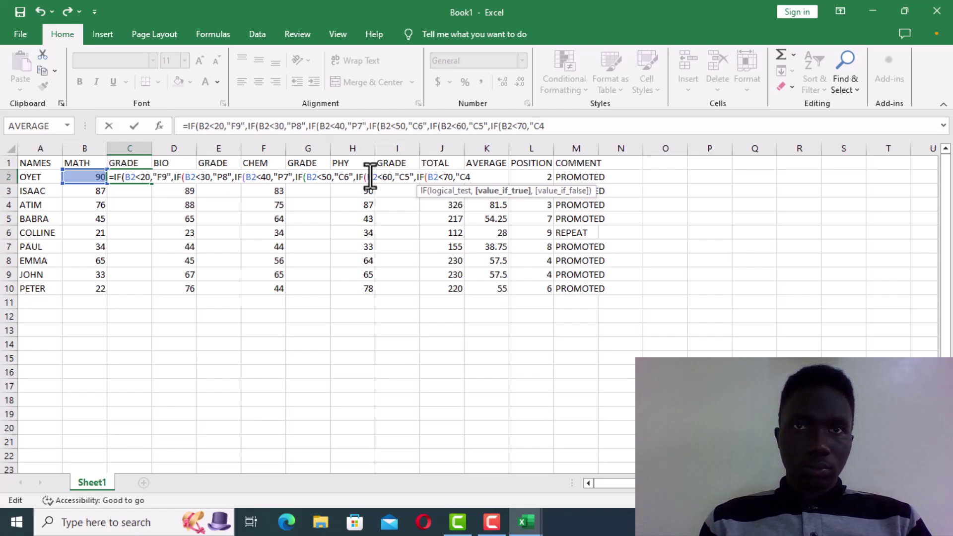
{"action": "type", "text": "\""}
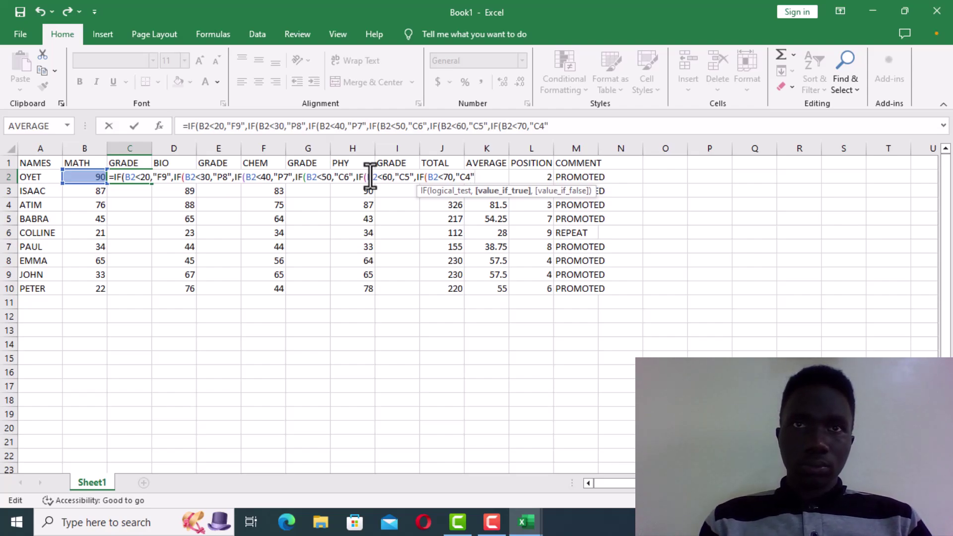
{"action": "type", "text": ","}
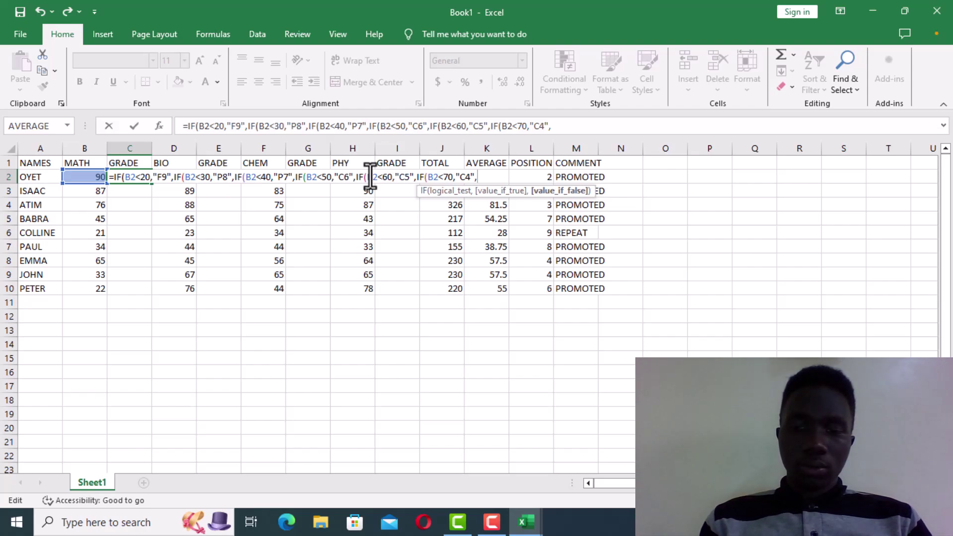
- Nest a seventh IF in the C2 formula that tests for MATH marks below 80: IF(B2<80,
{"action": "type", "text": "IF"}
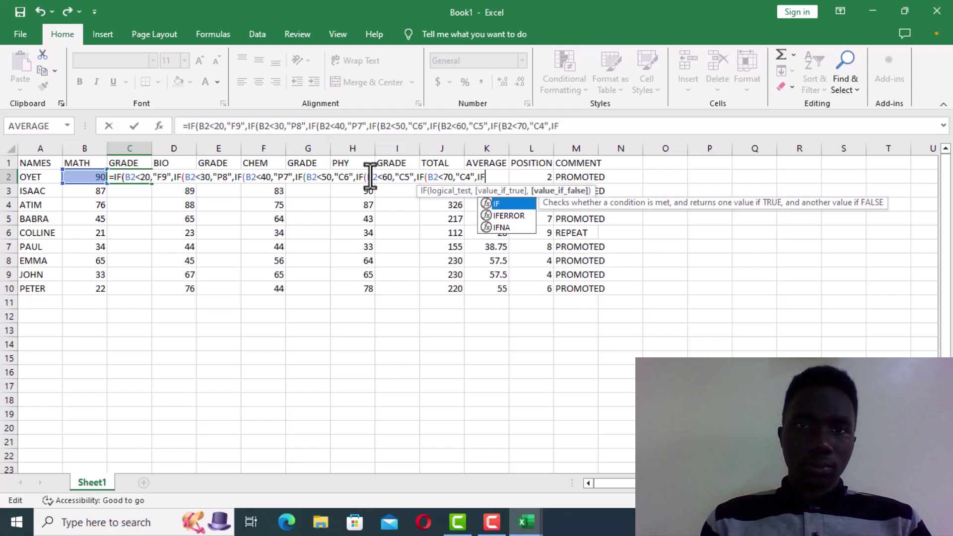
{"action": "type", "text": "("}
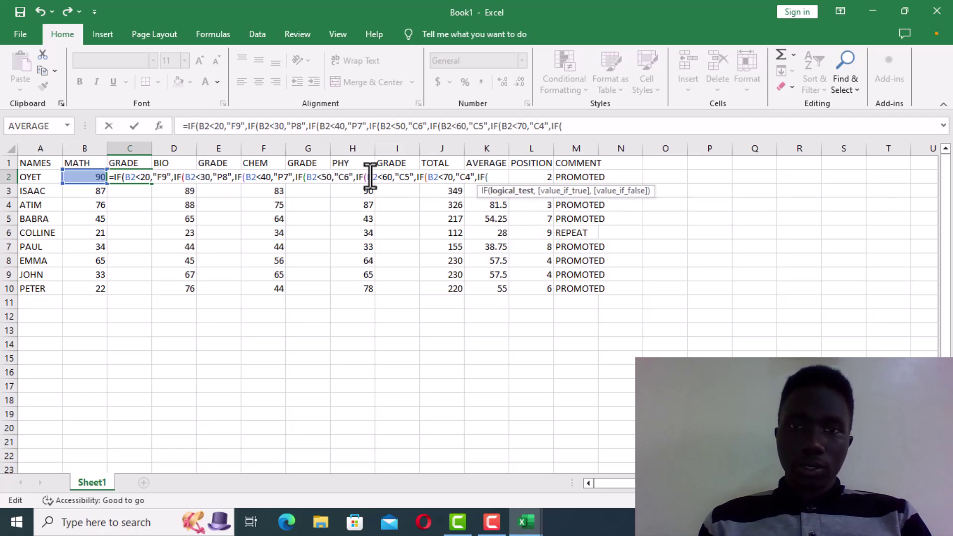
{"action": "type", "text": "B"}
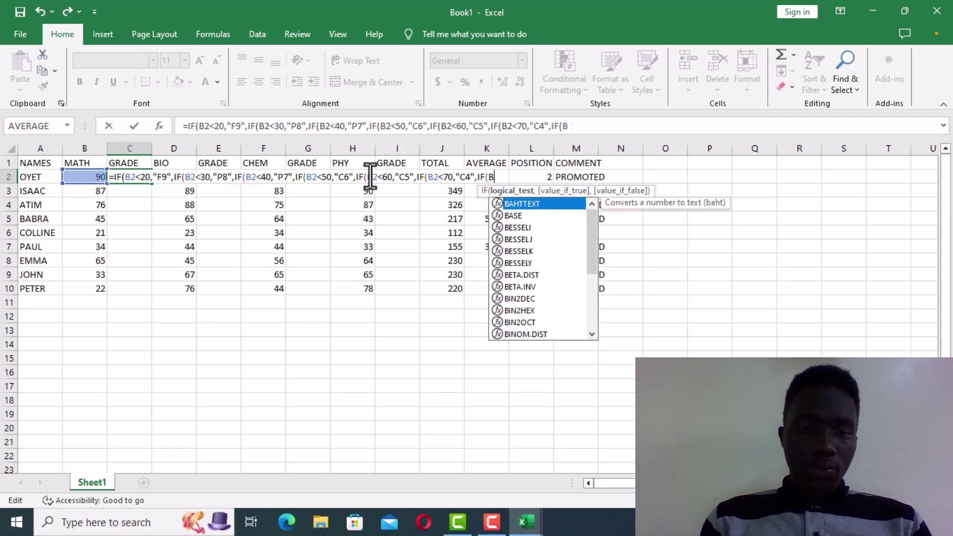
{"action": "type", "text": "2"}
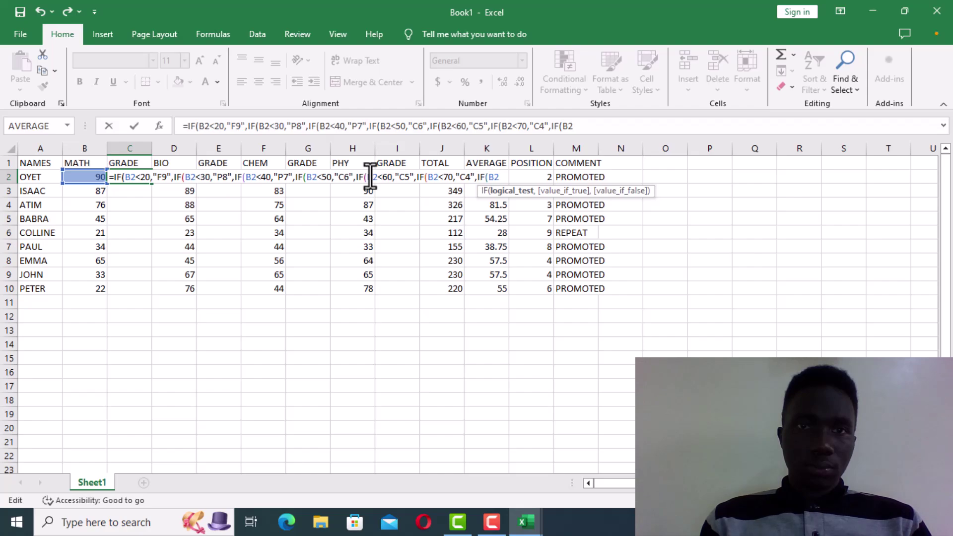
{"action": "type", "text": "<"}
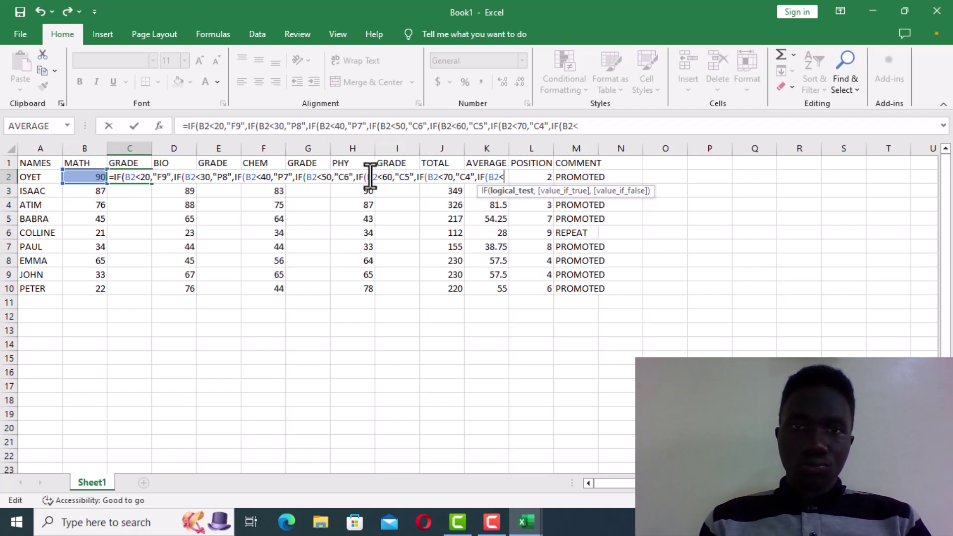
{"action": "type", "text": "80"}
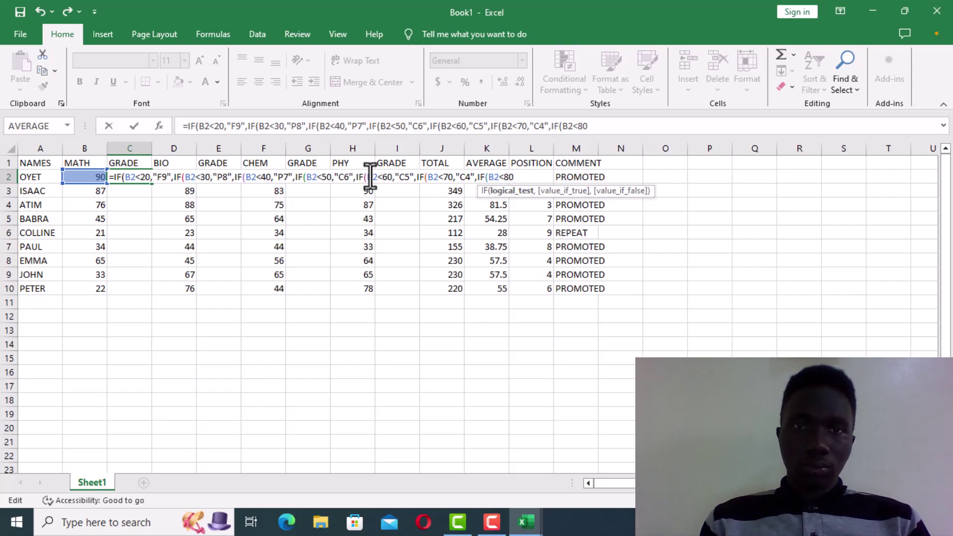
{"action": "type", "text": ","}
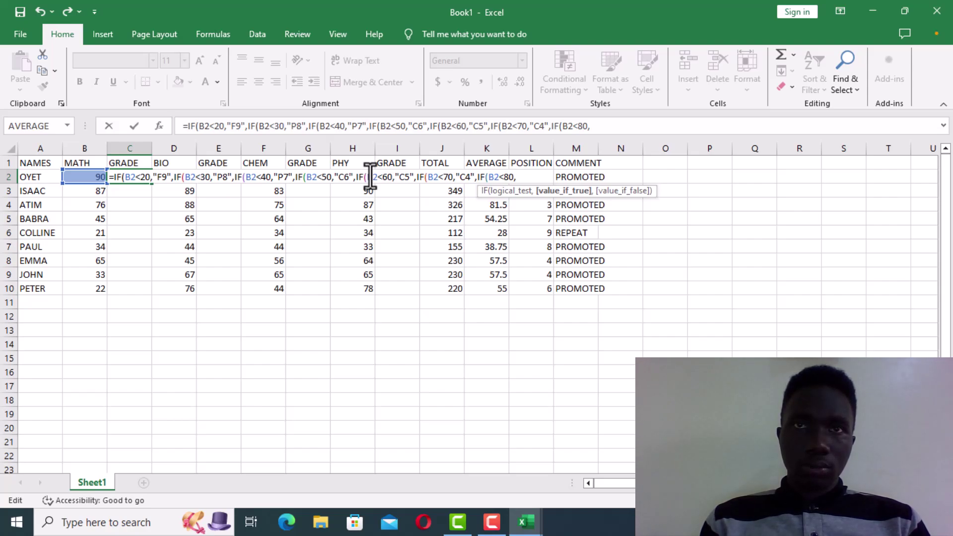
- Enter "C3" in quotes as the result for a MATH mark below 80 in the C2 formula and start an eighth IF
{"action": "type", "text": "C3"}
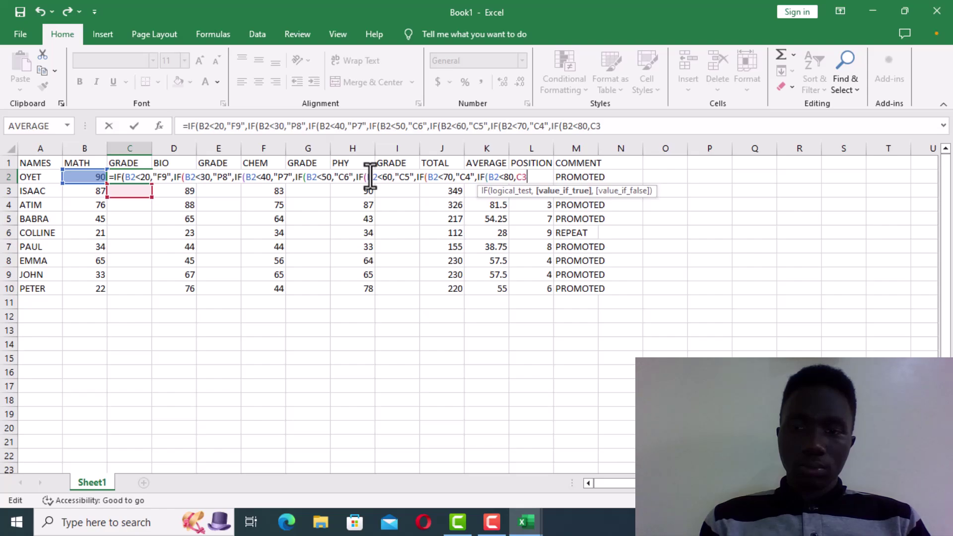
{"action": "key", "text": "BackSpace"}
{"action": "key", "text": "BackSpace"}
{"action": "type", "text": "\"C3"}
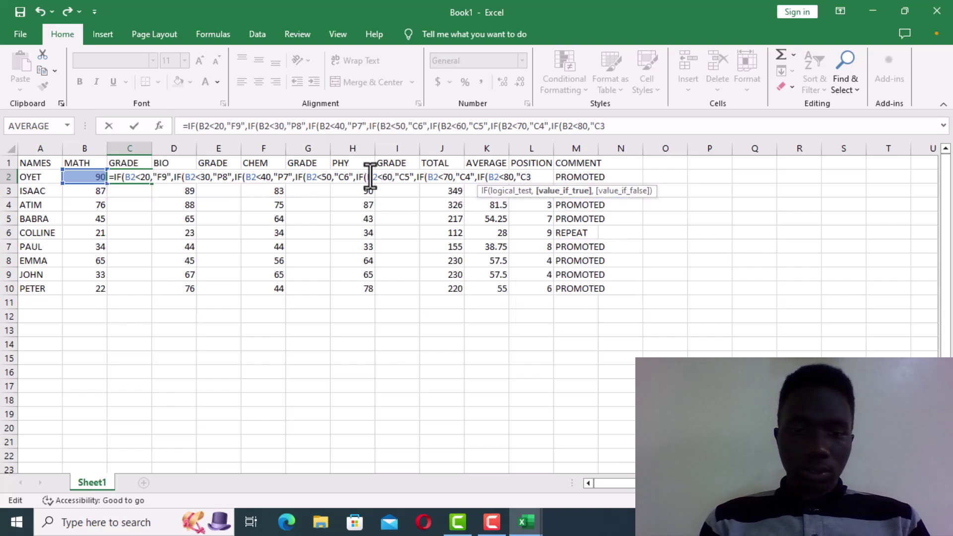
{"action": "type", "text": "'"}
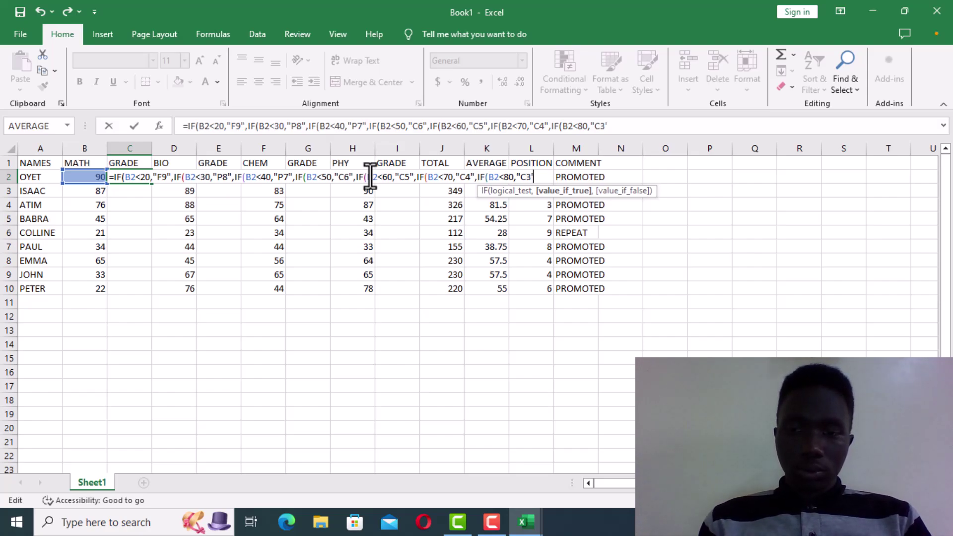
{"action": "key", "text": "BackSpace"}
{"action": "type", "text": "\",IF"}
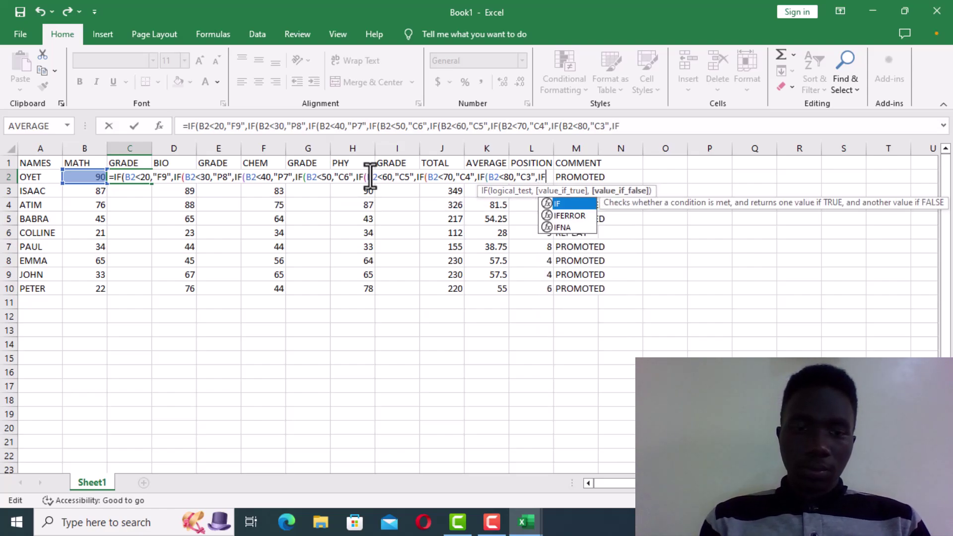
- Complete the eighth IF in the C2 formula so it returns "D2" for MATH marks below 90: IF(B2<90,"D2",
{"action": "type", "text": "("}
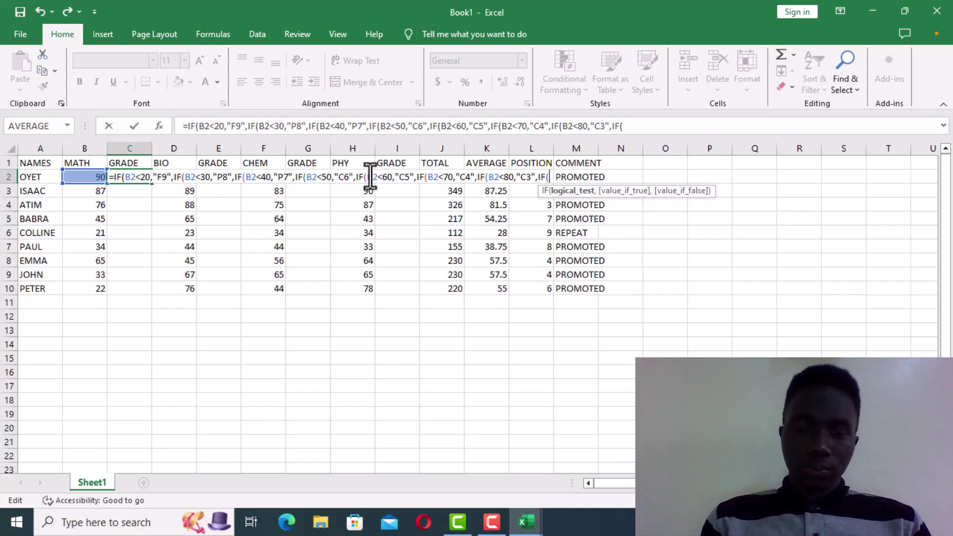
{"action": "type", "text": "B2"}
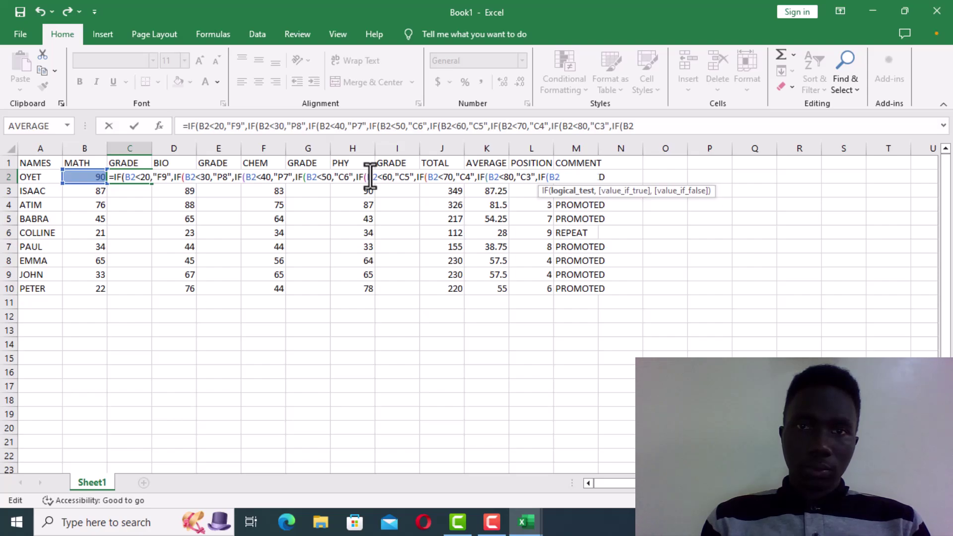
{"action": "type", "text": "<"}
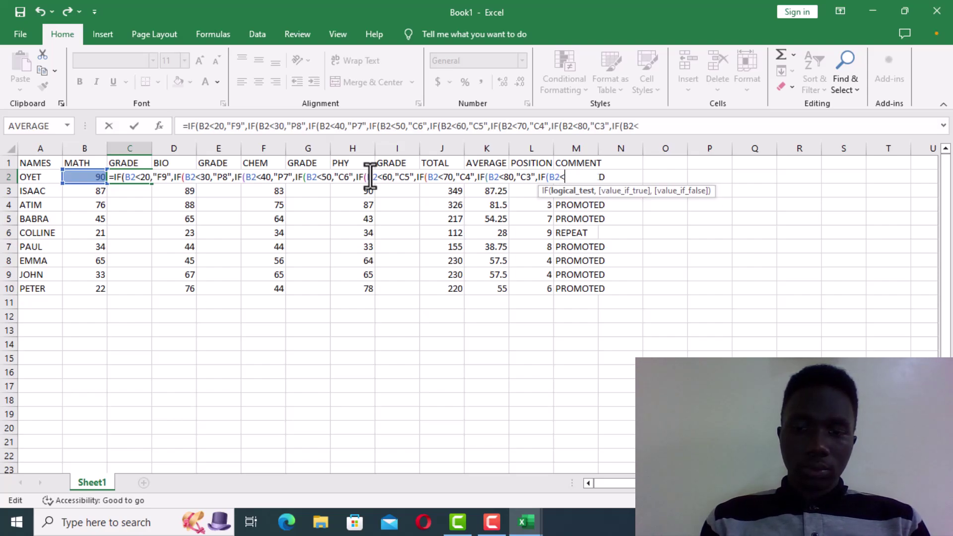
{"action": "type", "text": "90,\""}
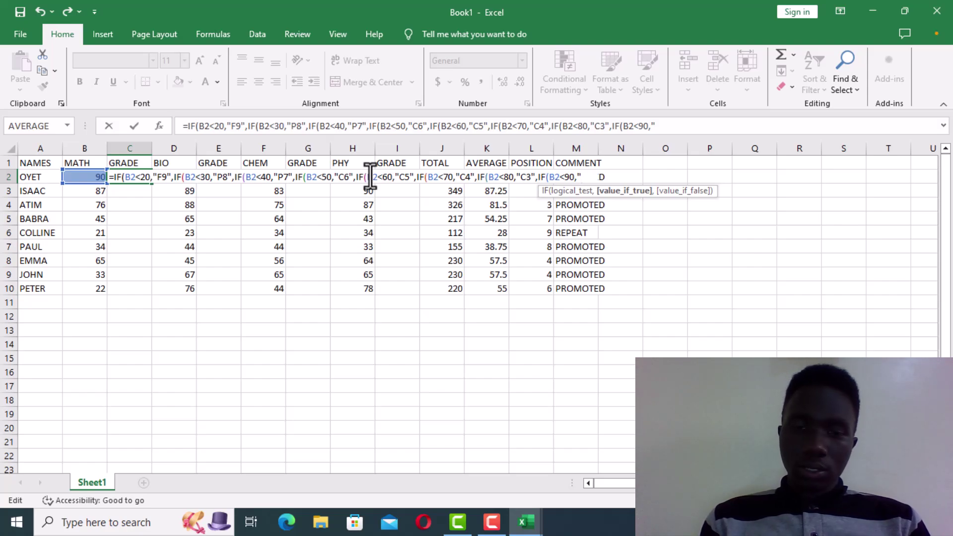
{"action": "type", "text": "D"}
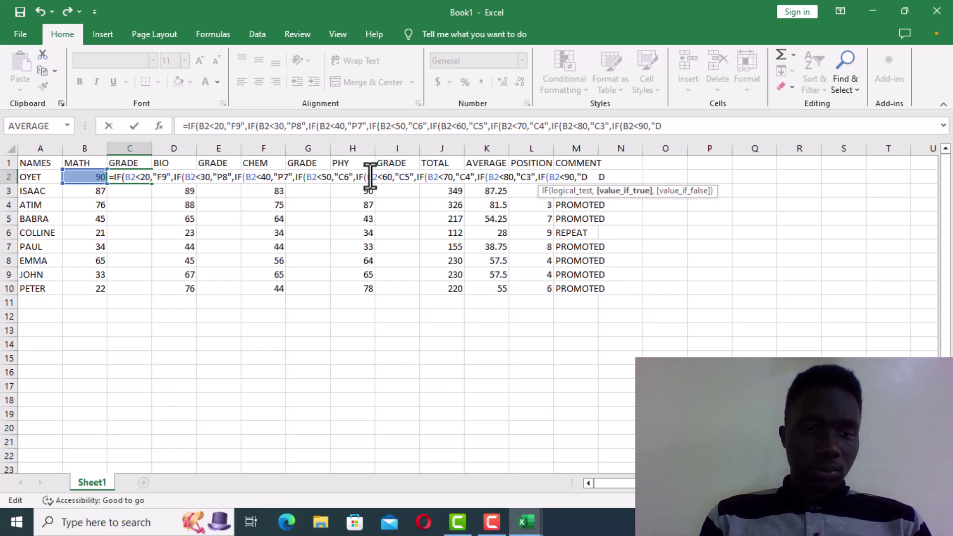
{"action": "type", "text": "2"}
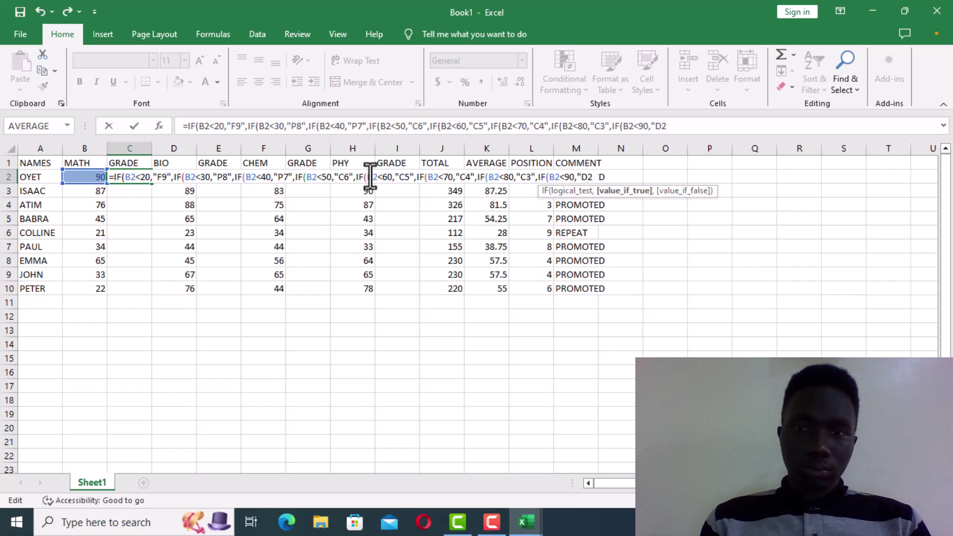
{"action": "type", "text": "\""}
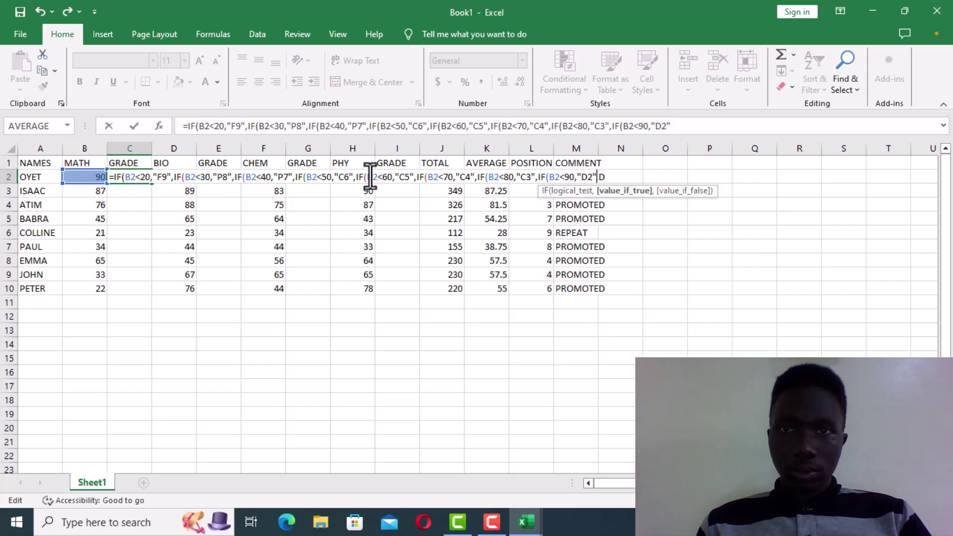
{"action": "type", "text": ","}
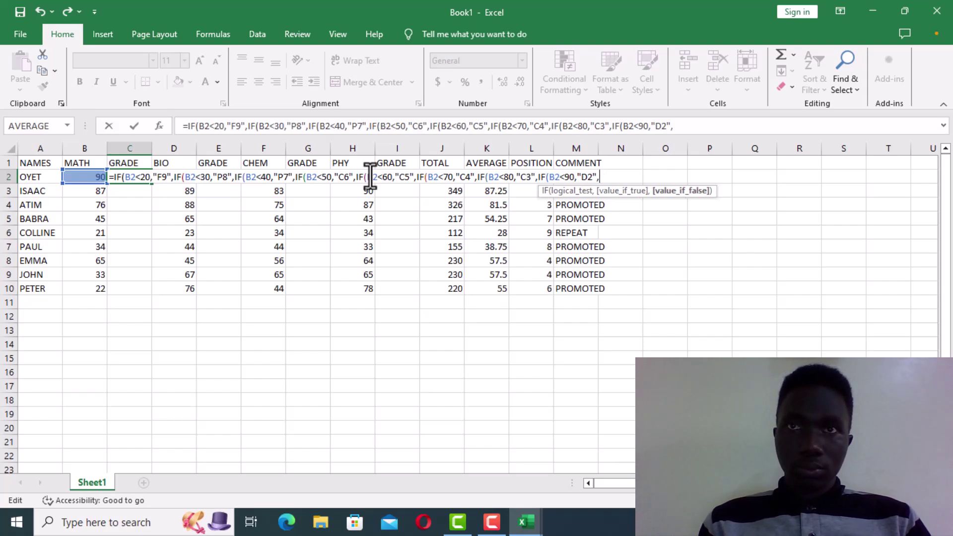
- Enter "D1" as the final otherwise result, close all eight nested IF parentheses, and commit the formula in C2
{"action": "type", "text": "\""}
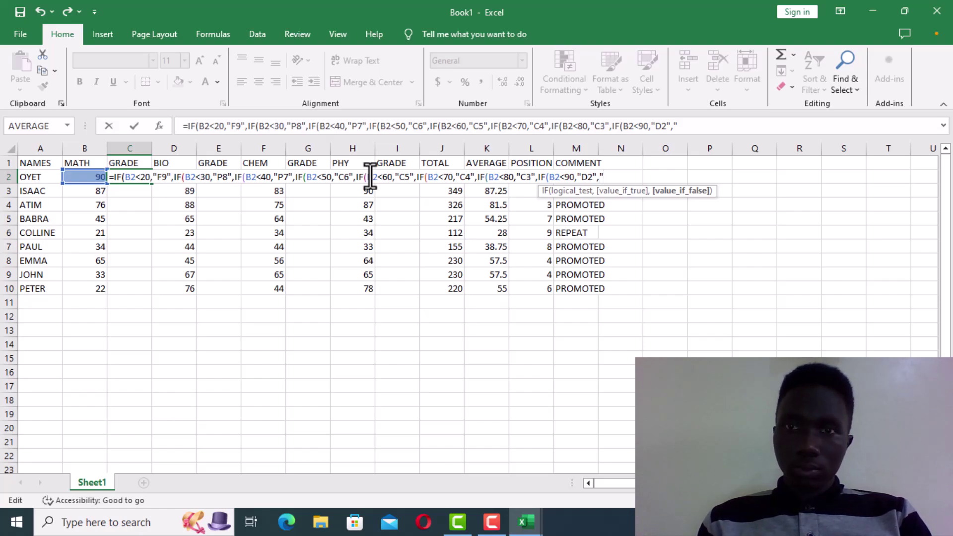
{"action": "type", "text": "D1"}
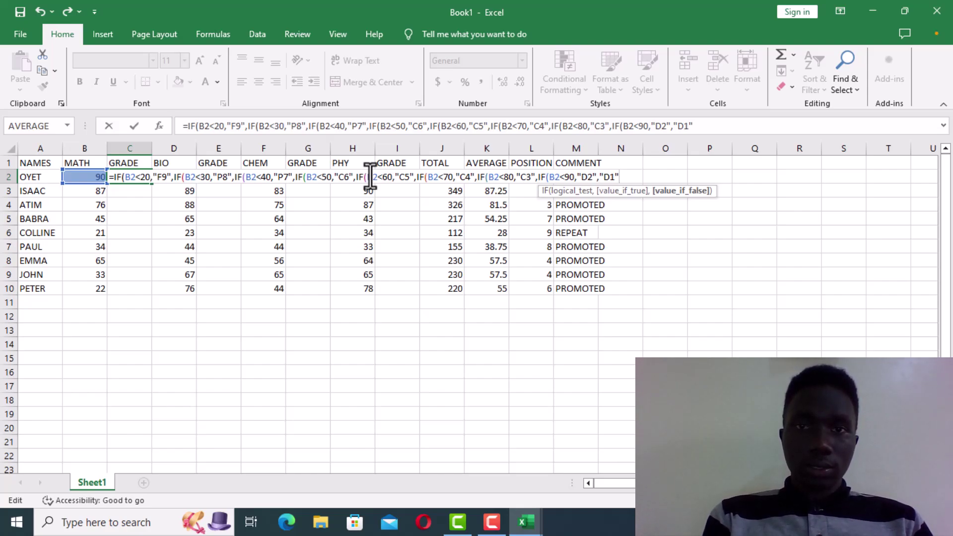
{"action": "type", "text": "))))"}
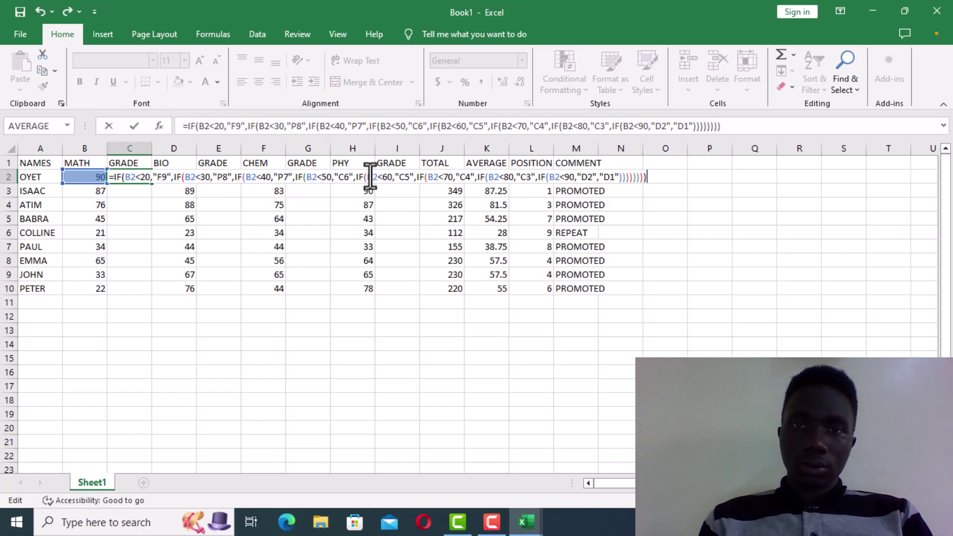
{"action": "left_click", "coordinate": [720, 26]}
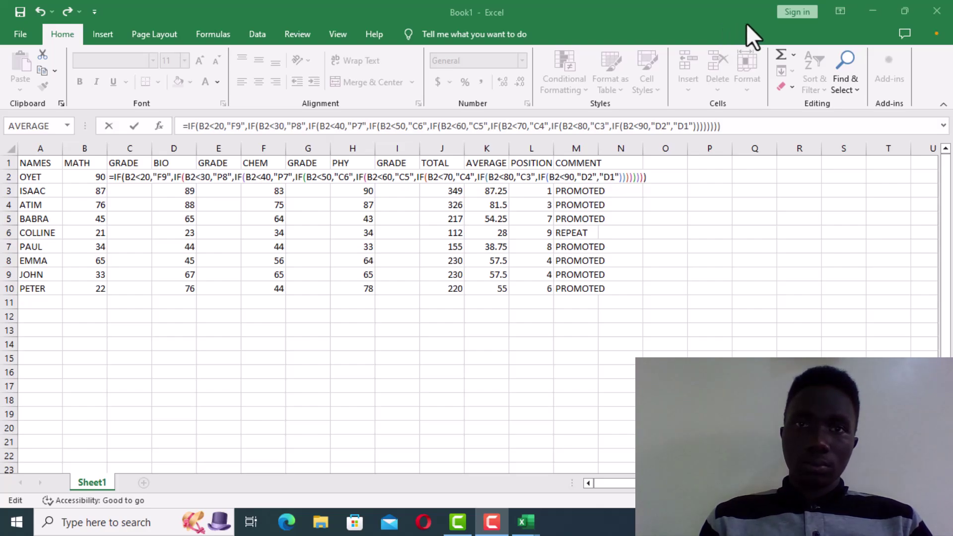
{"action": "left_click", "coordinate": [734, 22]}
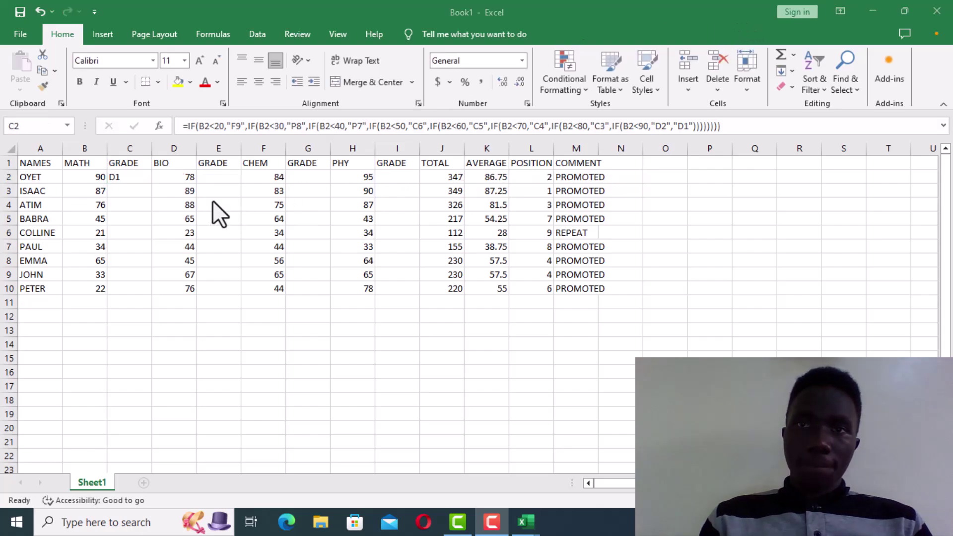
- Fill the MATH grade formula from C2 down through C10 for all students
{"action": "left_click", "coordinate": [133, 171]}
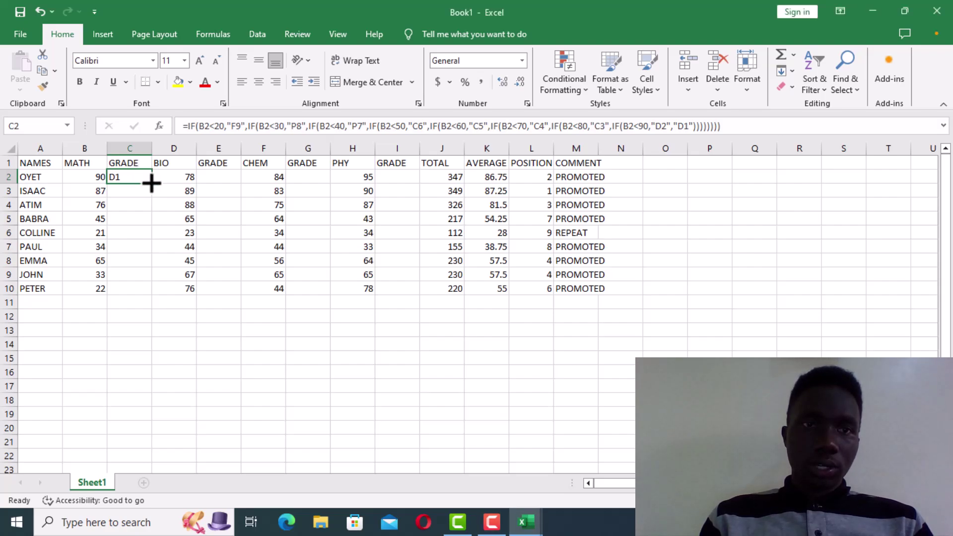
{"action": "mouse_move", "coordinate": [152, 184]}
{"action": "left_mouse_down"}
{"action": "mouse_move", "coordinate": [153, 340]}
{"action": "mouse_move", "coordinate": [147, 301]}
{"action": "left_mouse_up"}
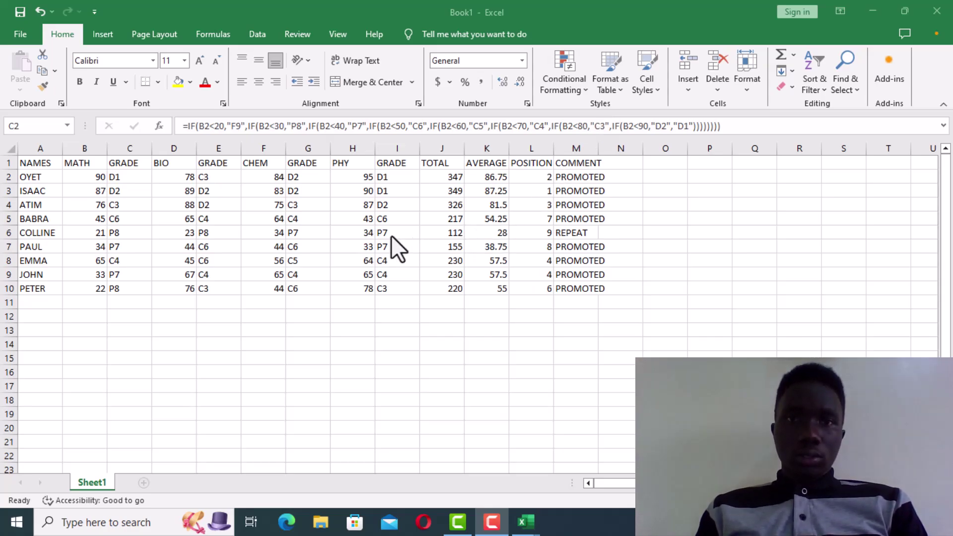
- Compare the MATH grade formula in C2 with the BIO grade formula in E2
{"action": "left_click", "coordinate": [115, 176]}
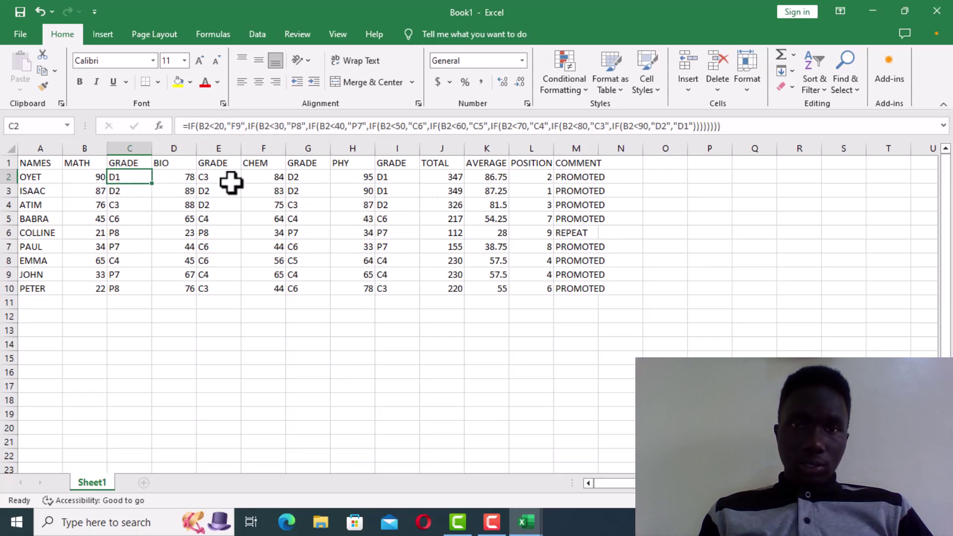
{"action": "left_click", "coordinate": [204, 179]}
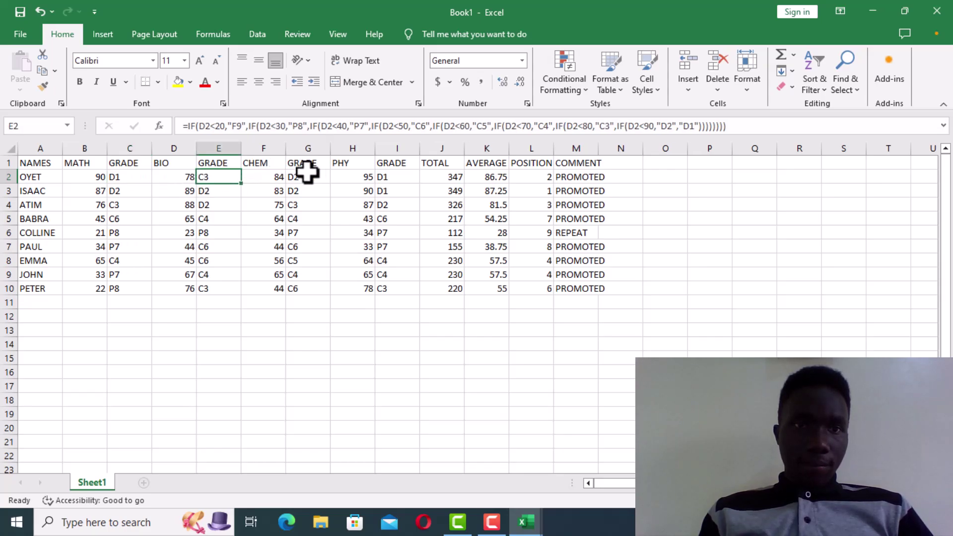